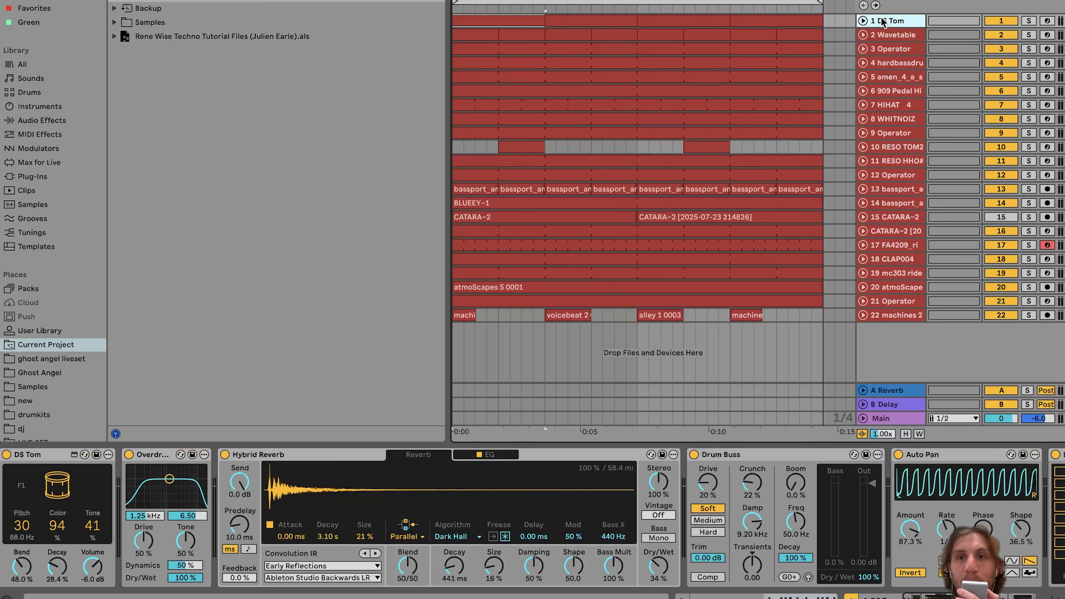
Step: Solo the DS Tom, Wavetable and Operator tracks together, start playback, and unfold their three lanes
left_click(888, 52, "shift")
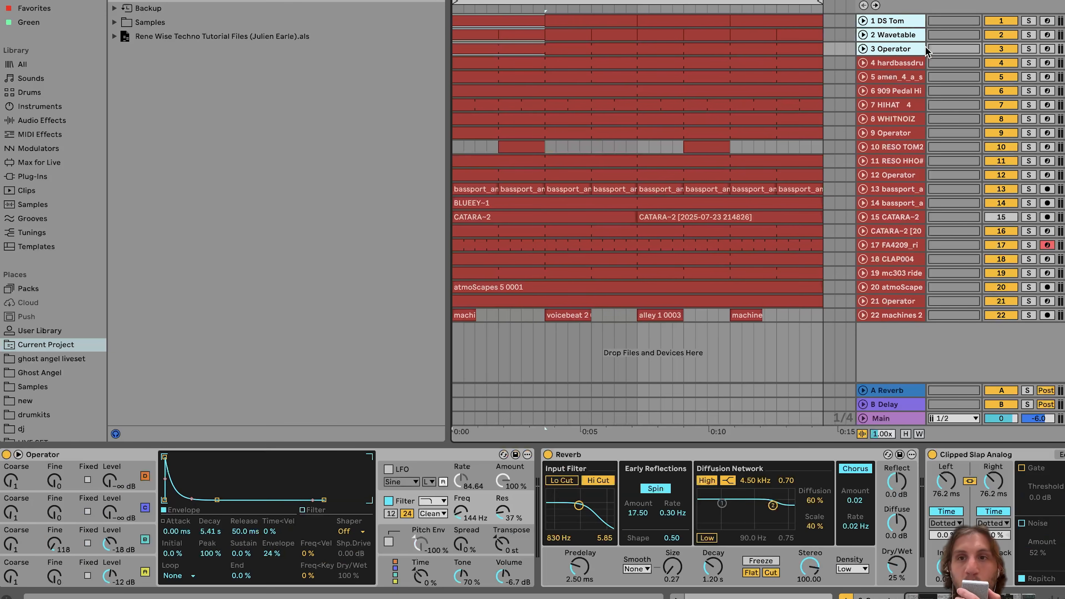
left_click(1029, 48)
key("space")
left_click(862, 48)
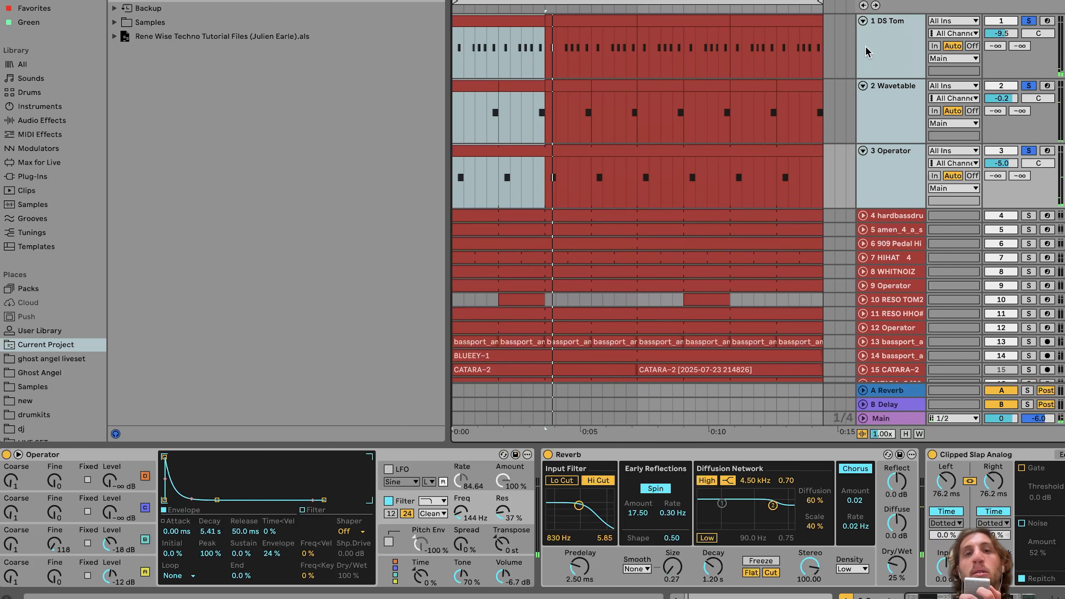
Step: Solo only the DS Tom track, play it back, and select its first clip
left_click(892, 42)
left_click(897, 61)
left_click(1028, 22)
key("space")
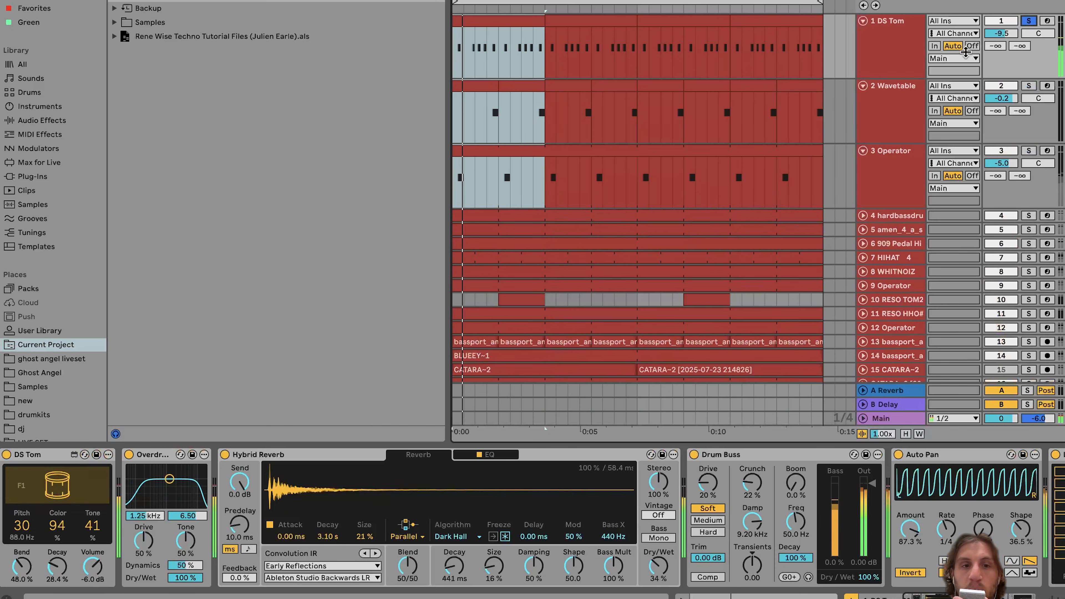
left_click(489, 18)
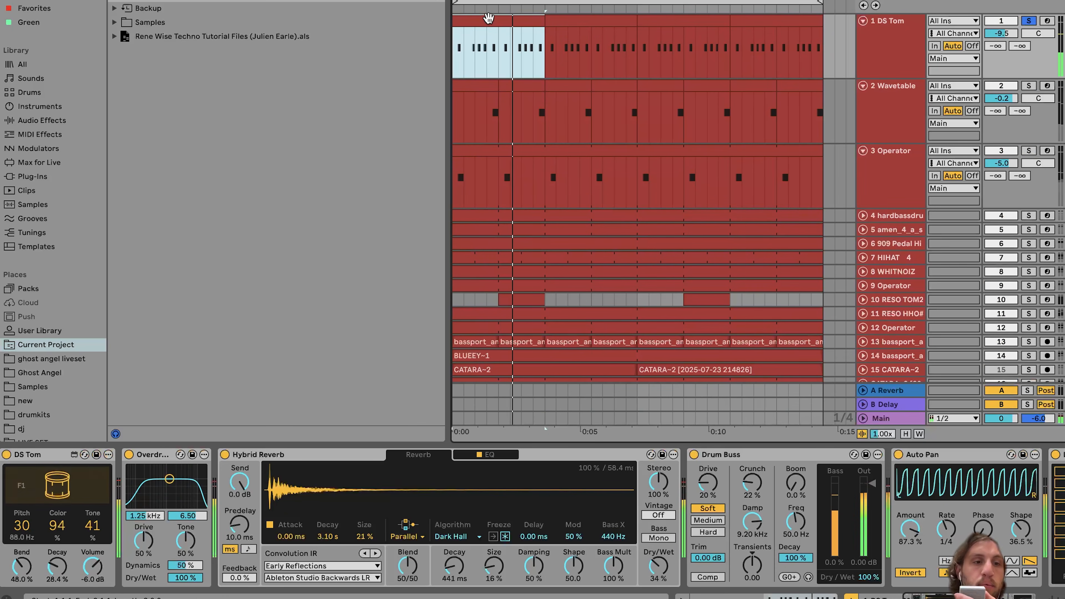
Step: Add the Operator and Wavetable tracks to the solo to hear them alongside DS Tom
left_click(1028, 151)
left_click(1028, 86)
left_click(899, 65)
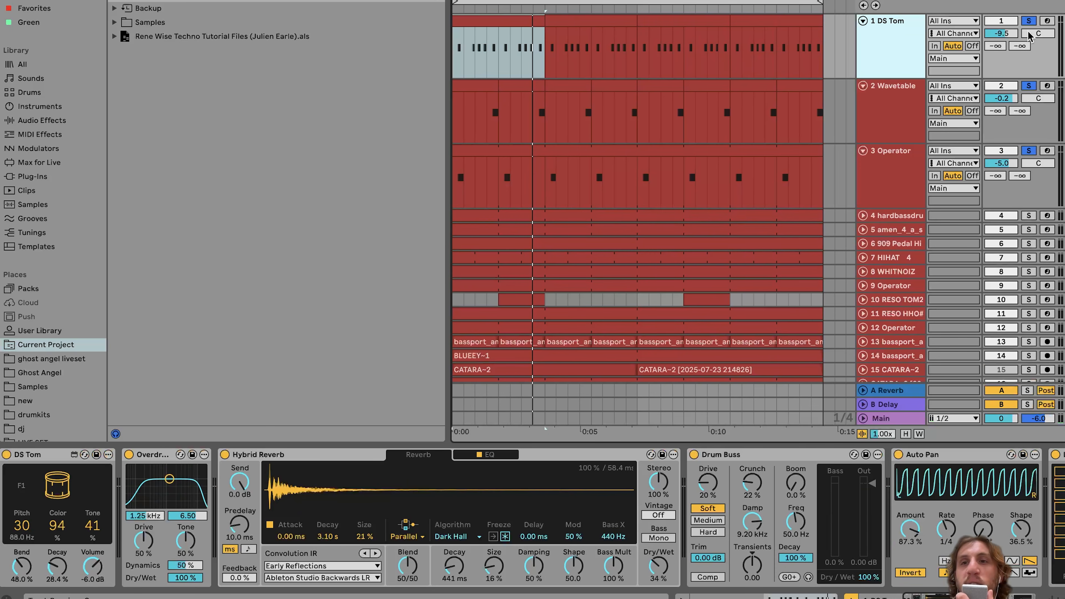
Step: Solo DS Tom alone again and show the Max for Live devices in the browser
left_click(1028, 20)
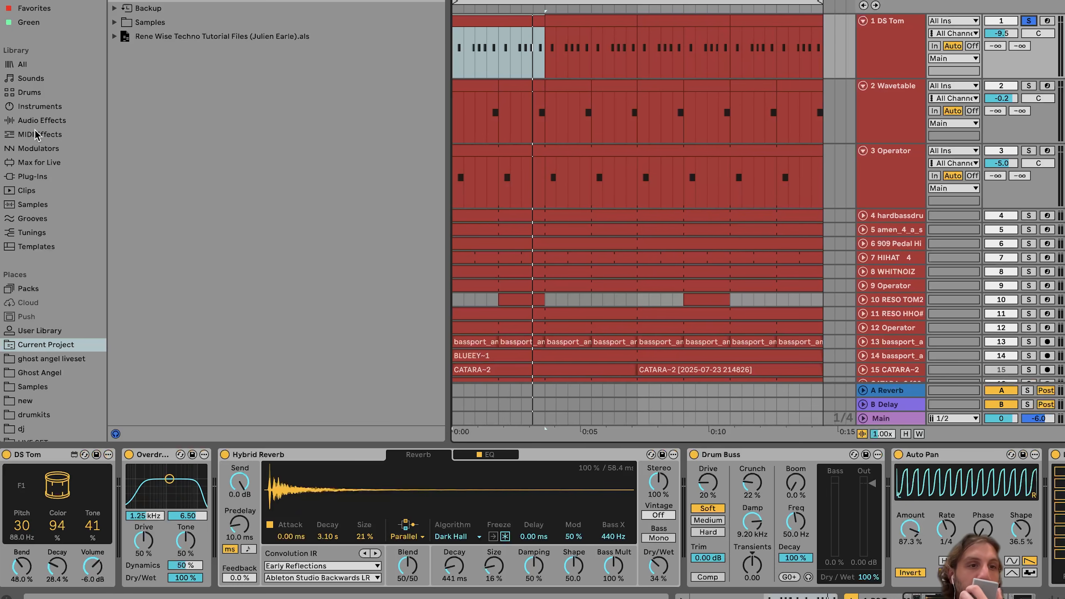
left_click(36, 164)
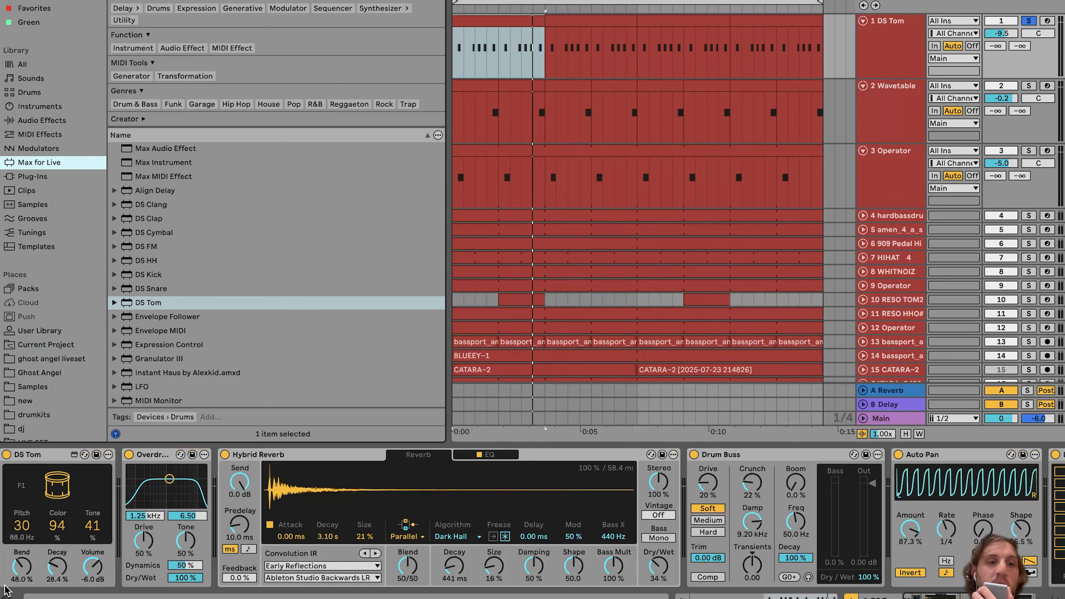
key("space")
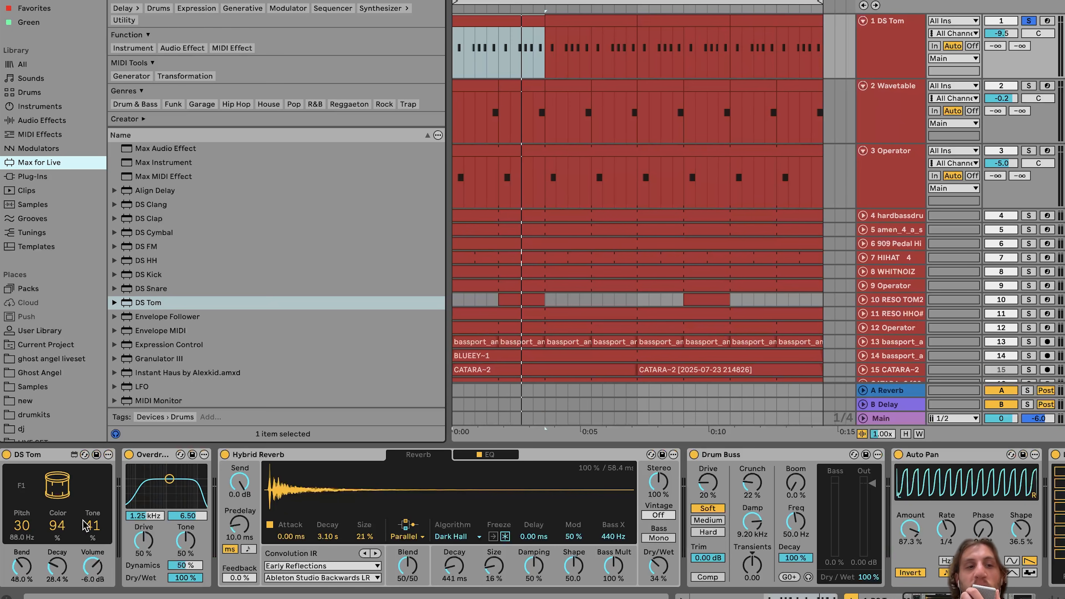
Step: Deactivate all audio effects on the DS Tom track and delete its LFO device
scroll(165, 455, "right", 5)
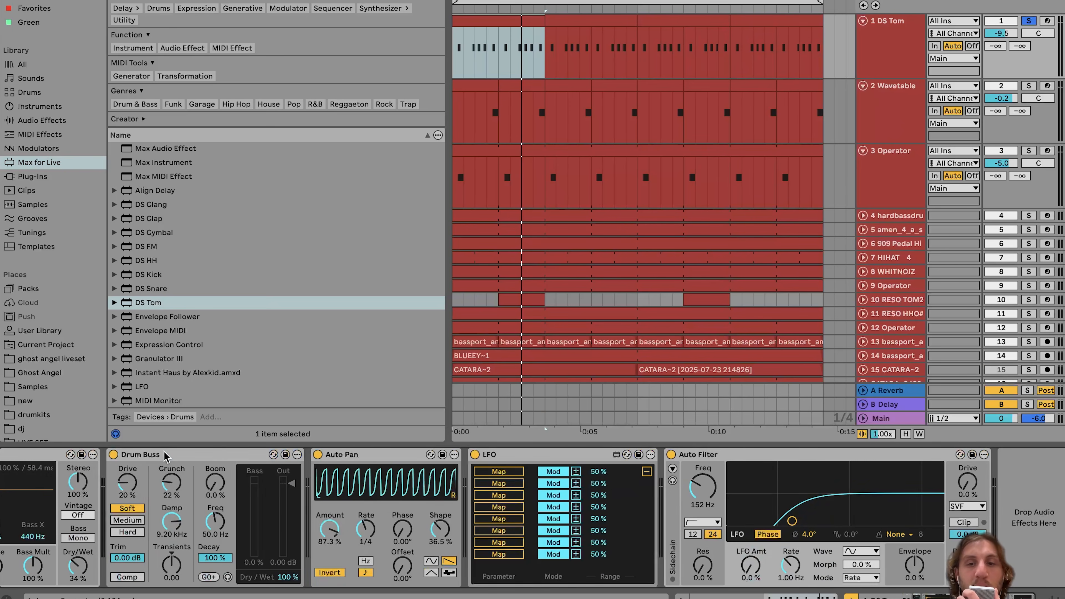
left_click(702, 460)
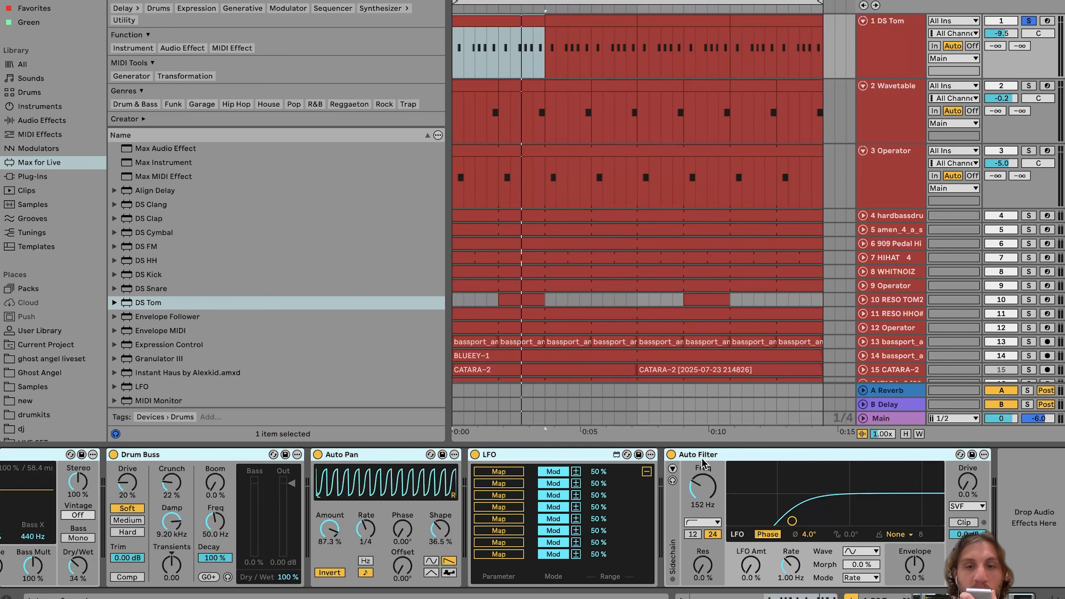
left_click(670, 456)
left_click(597, 456)
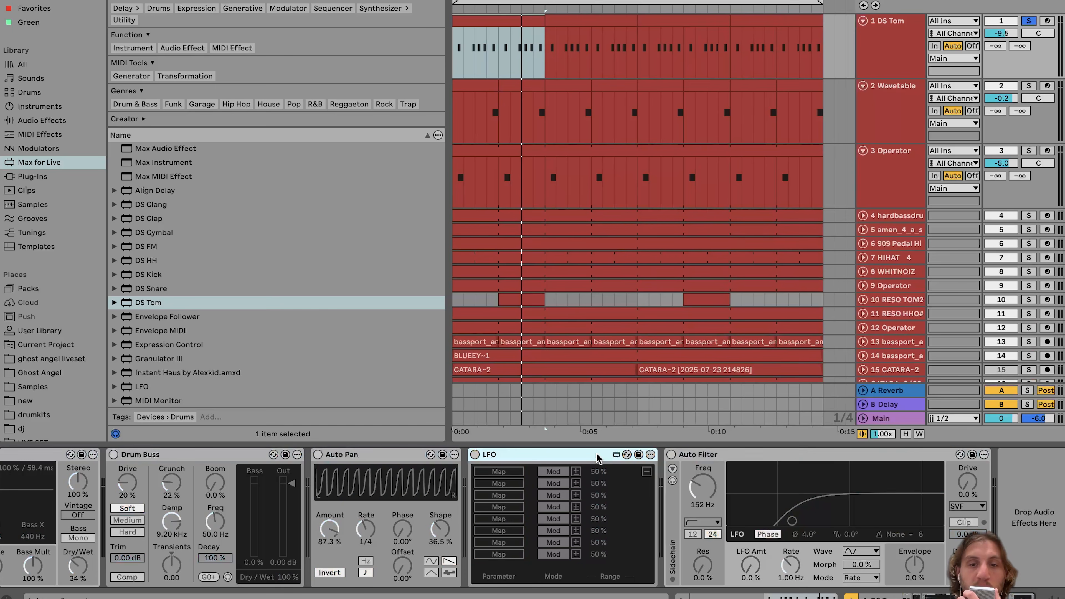
key("Delete")
scroll(458, 492, "left", 5)
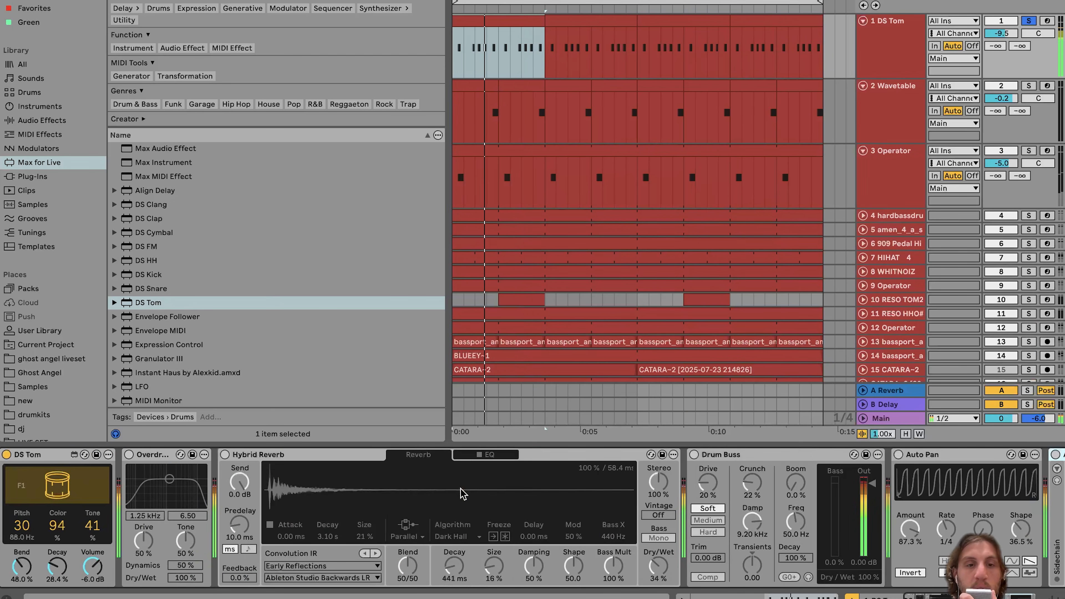
Step: Reactivate Overdrive, Hybrid Reverb, Drum Buss and Auto Pan one by one on the DS Tom track
left_click(155, 457)
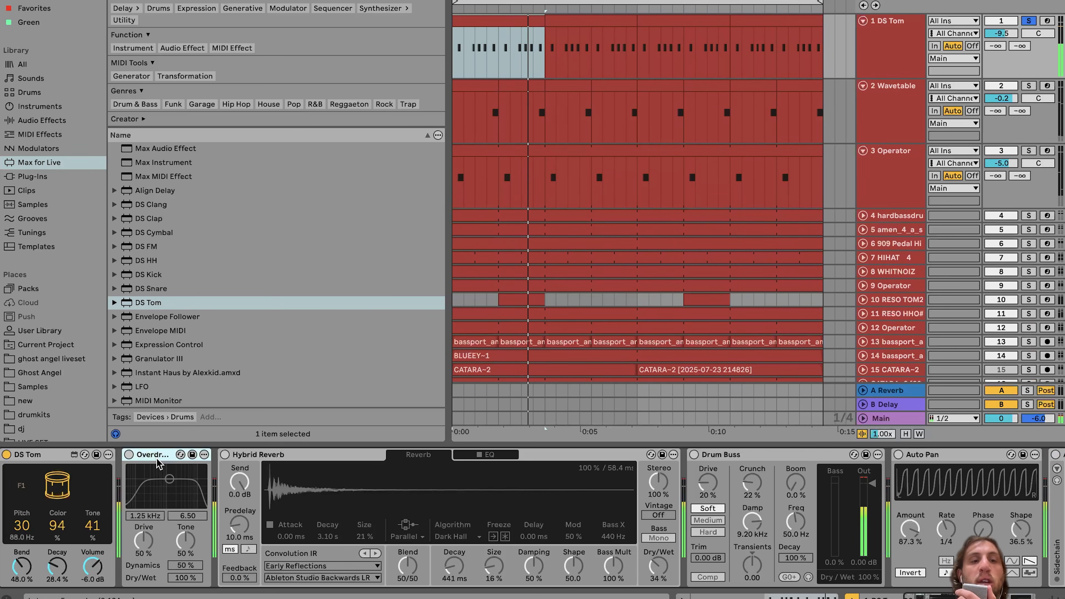
left_click(128, 455)
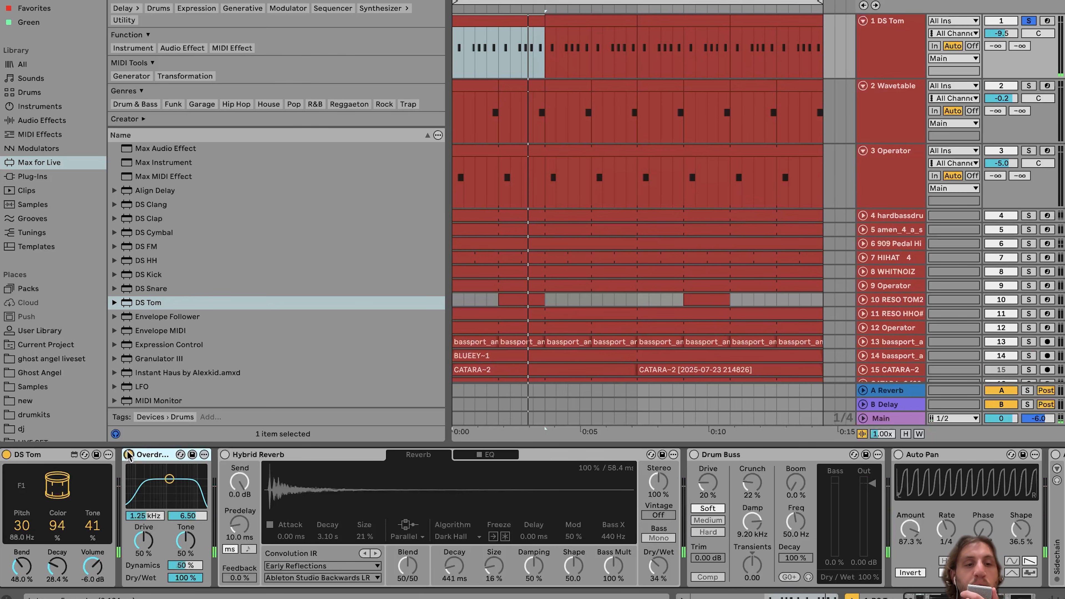
left_click(225, 455)
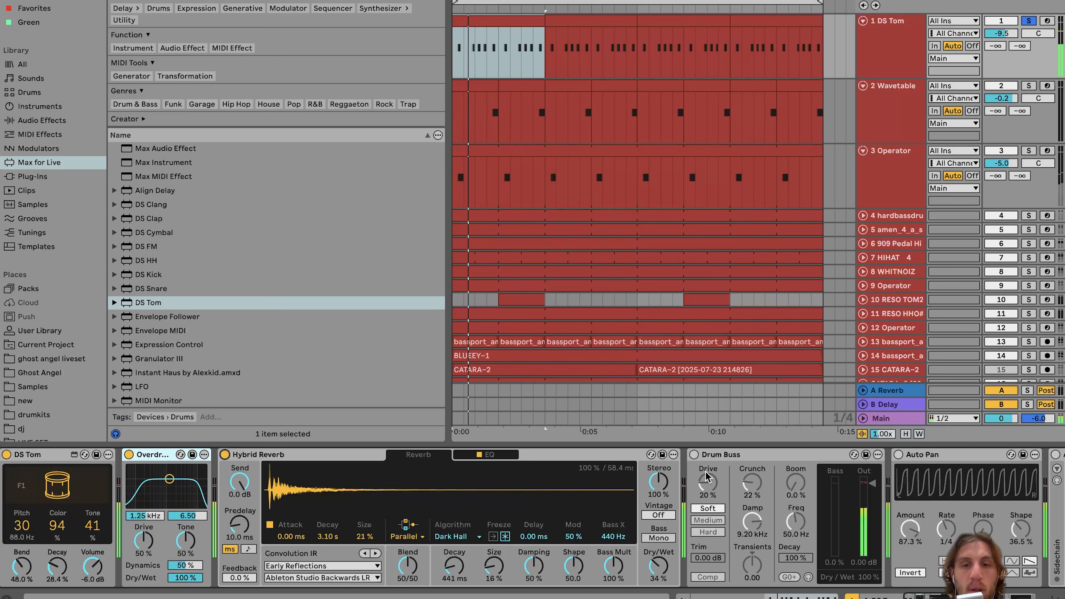
left_click(694, 455)
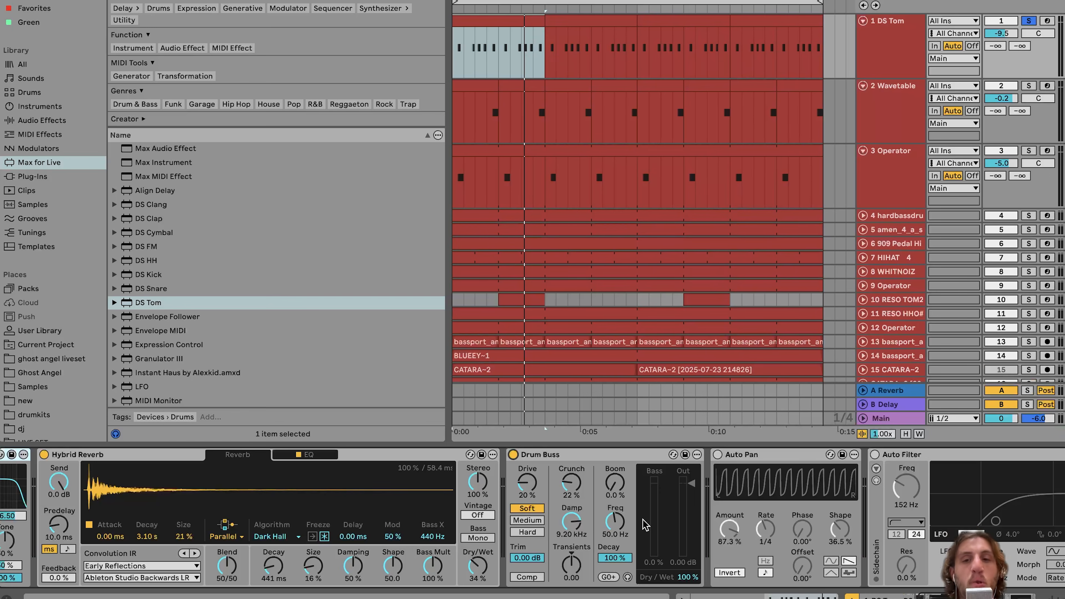
left_click(719, 455)
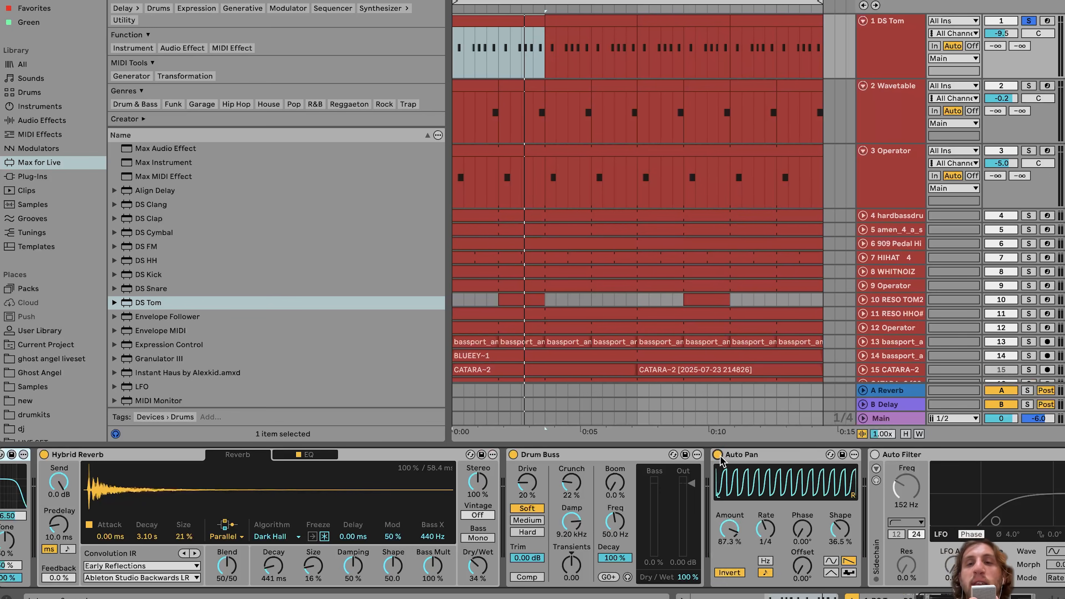
Step: Audition DS Tom together with the hardbassdru track, and reactivate Auto Filter with DS Tom soloed alone
left_click(1027, 215)
left_click(905, 59)
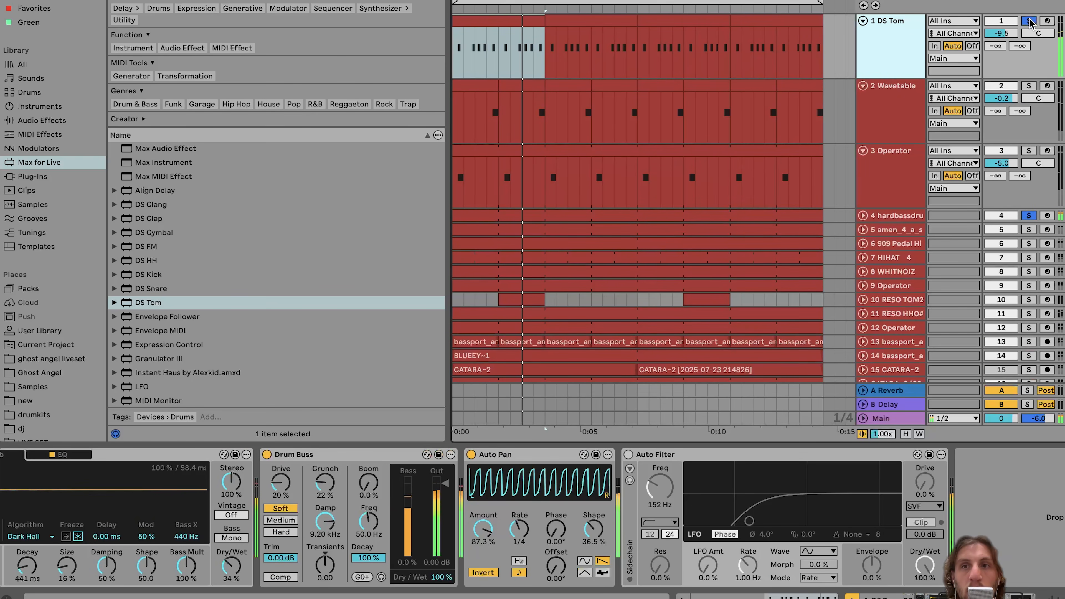
left_click(1029, 21)
left_click(628, 454)
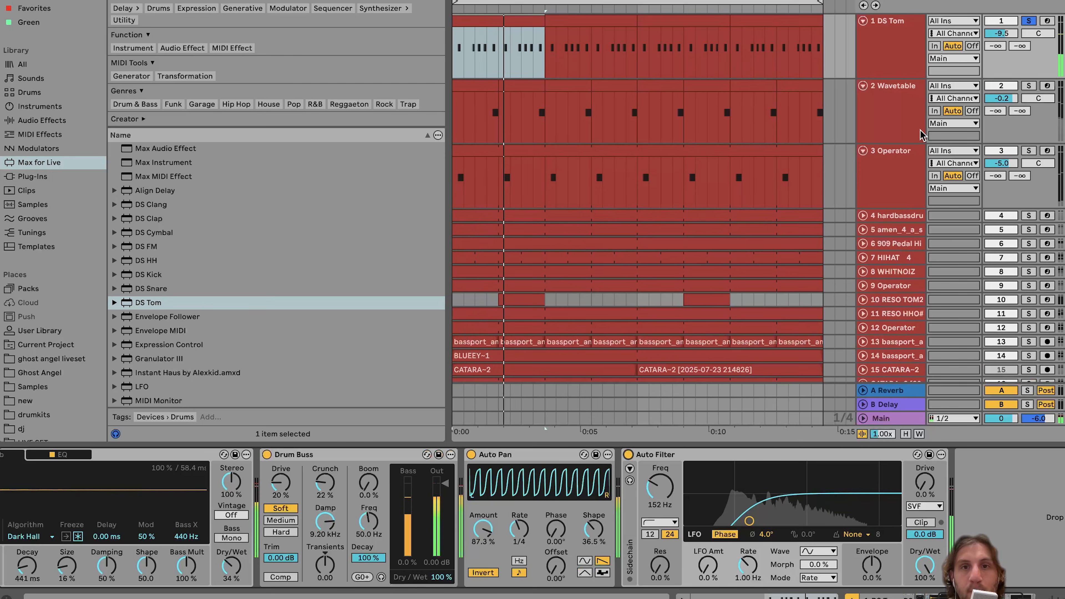
Step: Solo the Wavetable track and set the play position just before its first note
left_click(920, 135)
left_click(1028, 86)
left_click(486, 132)
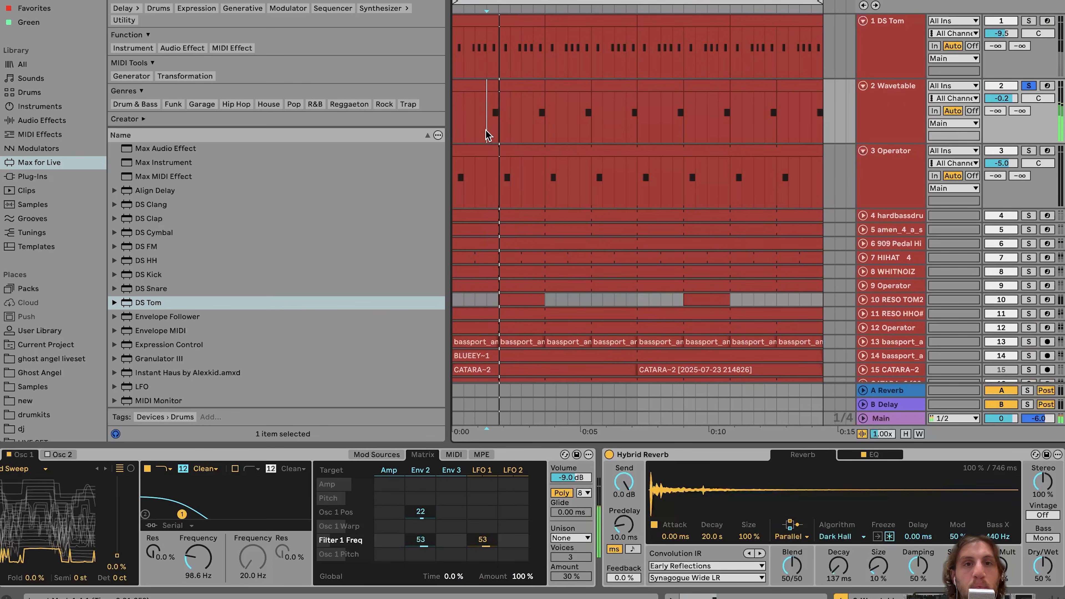
Step: Open the second Wavetable clip to examine its MIDI note, and return to the track's devices
double_click(527, 84)
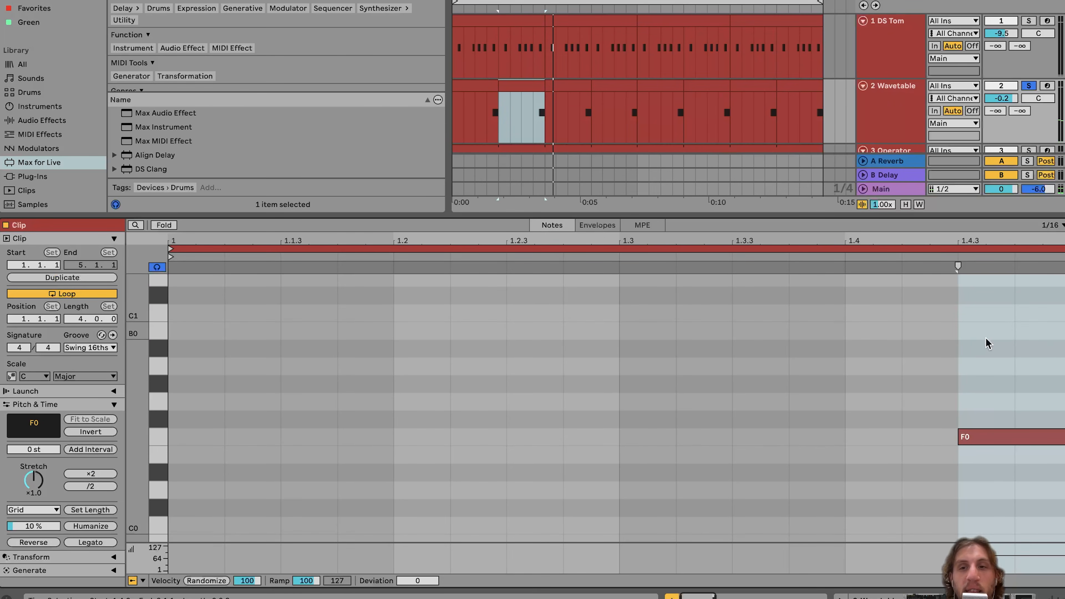
left_click(911, 112)
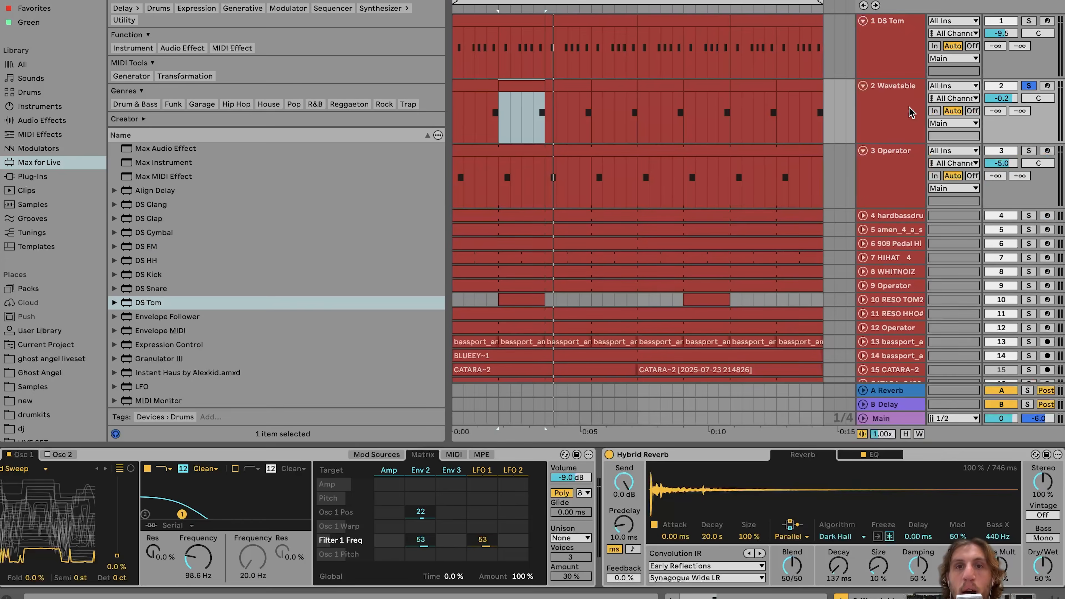
double_click(532, 86)
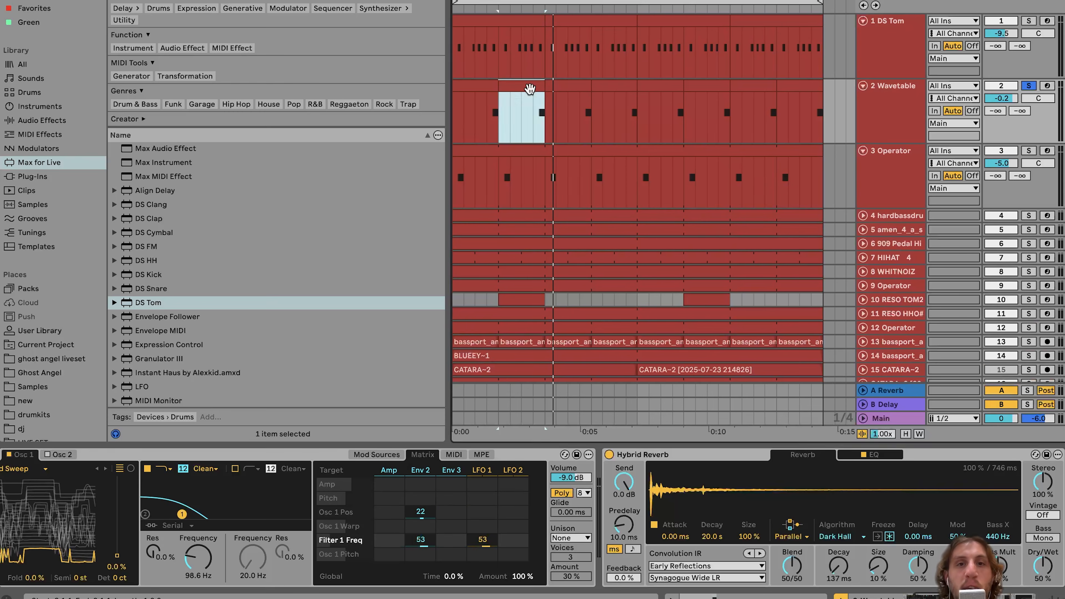
left_click(893, 103)
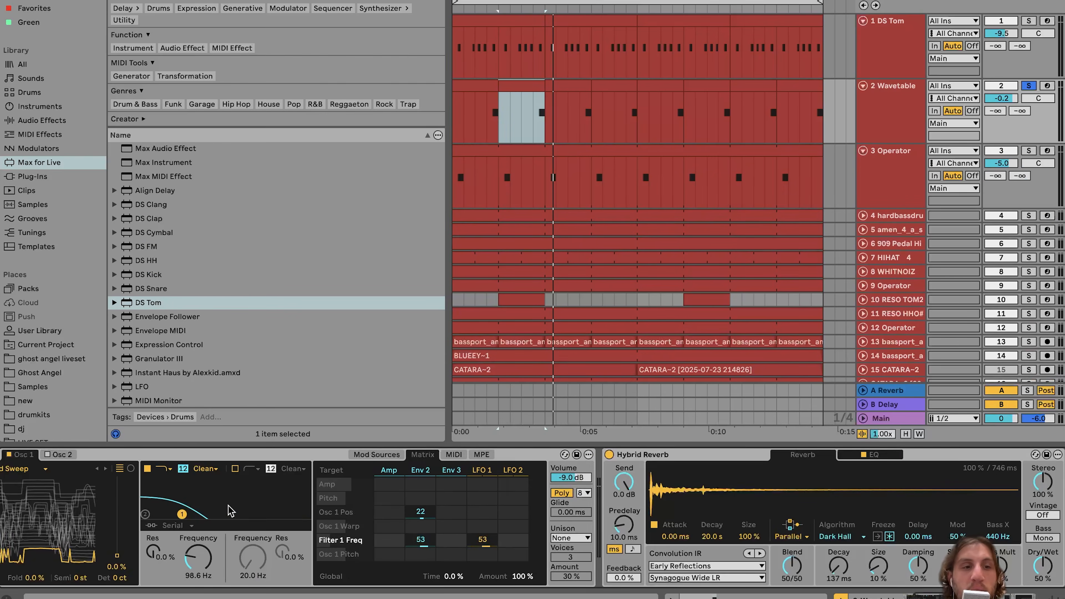
Step: Examine the Wavetable synth's Env 2 shape and its modulation matrix
scroll(230, 511, "left", 3)
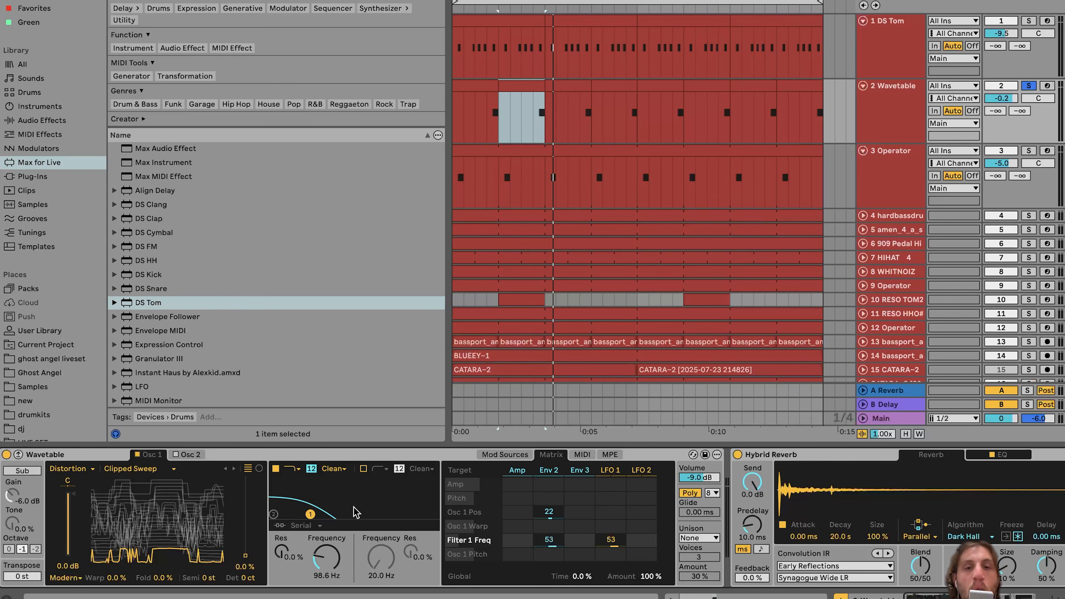
left_click(554, 473)
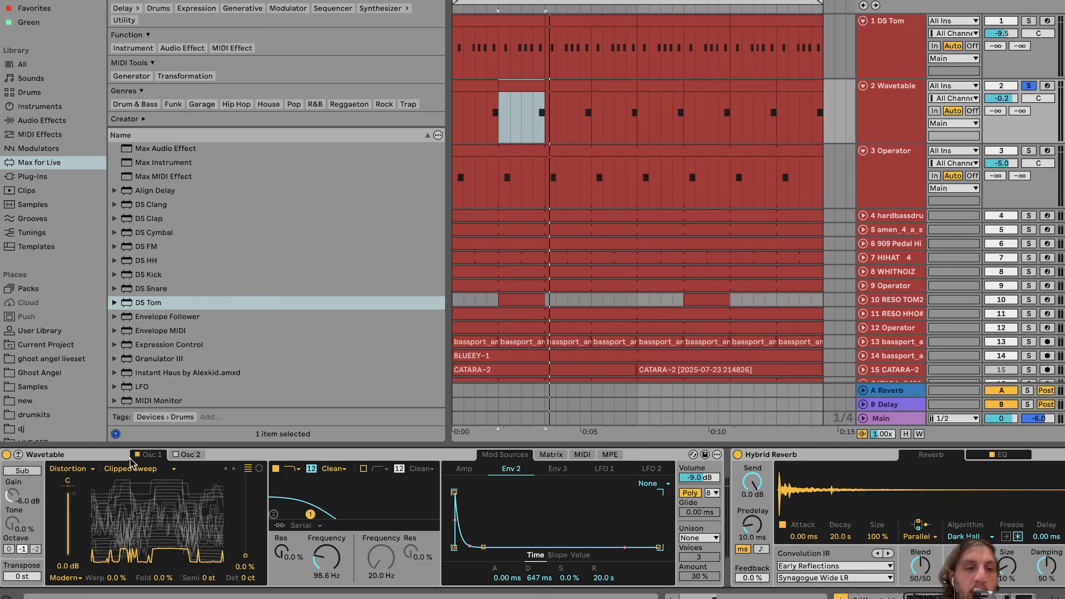
left_click(557, 455)
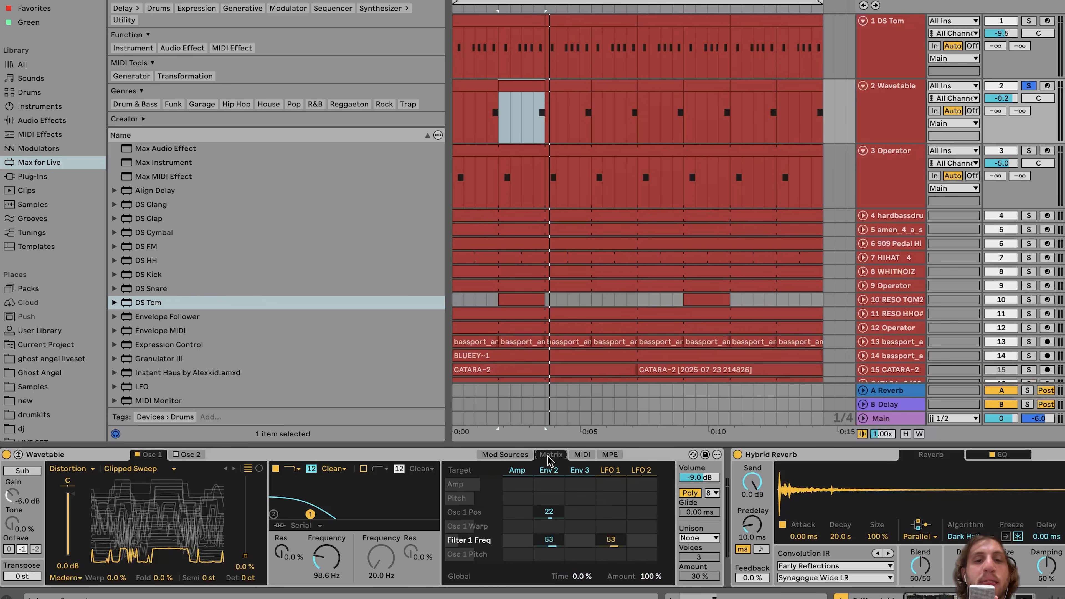
Step: Try the Wavetable sound without LFO 1 modulating Filter 1 Freq, and show LFO 1's settings
double_click(610, 539)
left_click(533, 119)
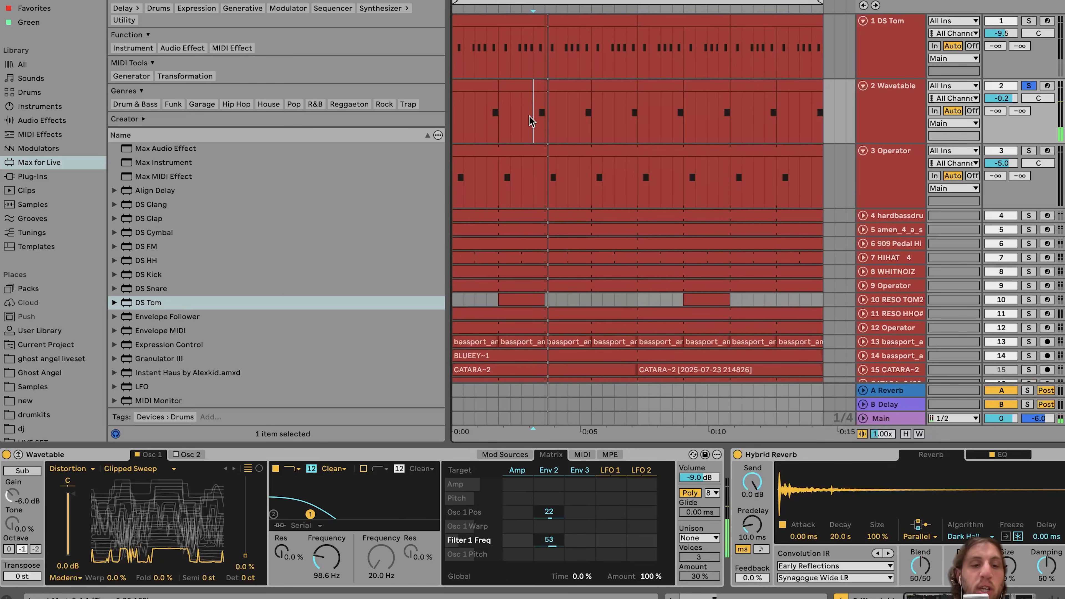
left_click(610, 470)
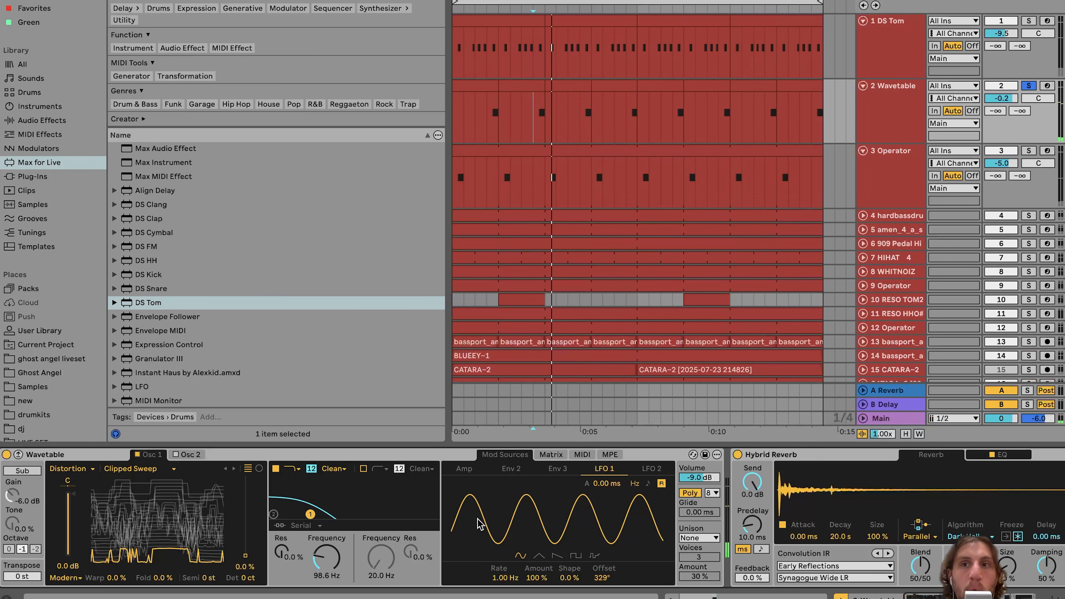
Step: Arm the Wavetable track for recording and review its modulation matrix and effects chain through to Auto Filter
left_click(1047, 86)
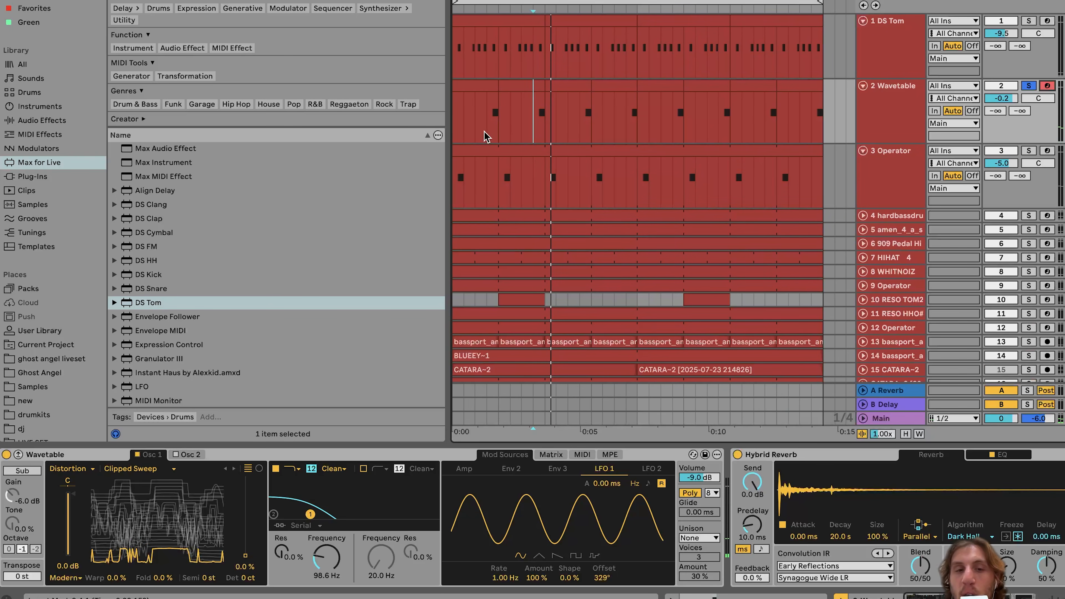
left_click(552, 456)
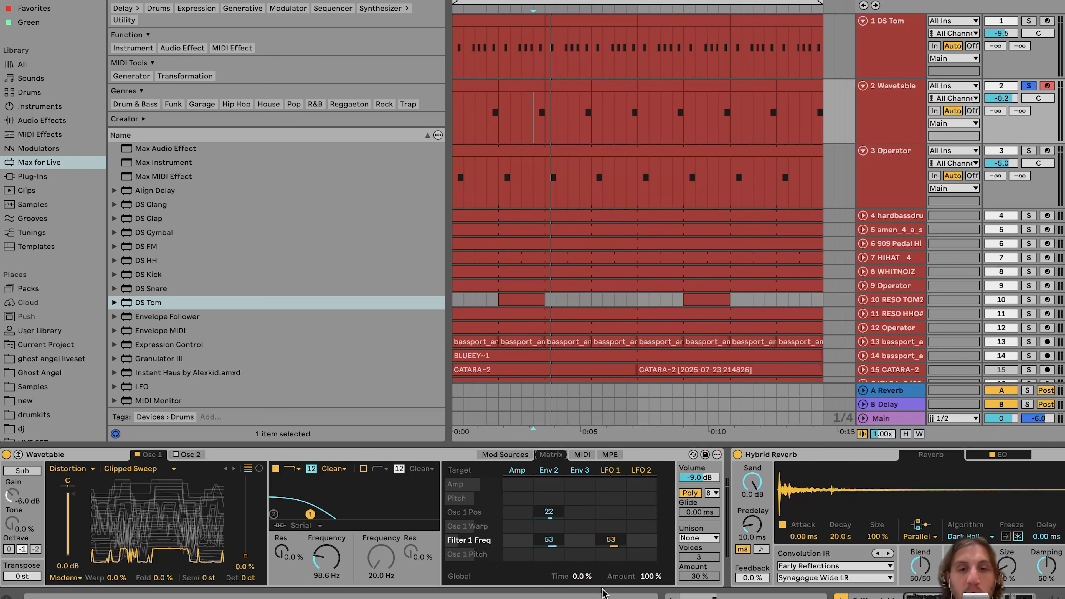
scroll(593, 560, "right", 10)
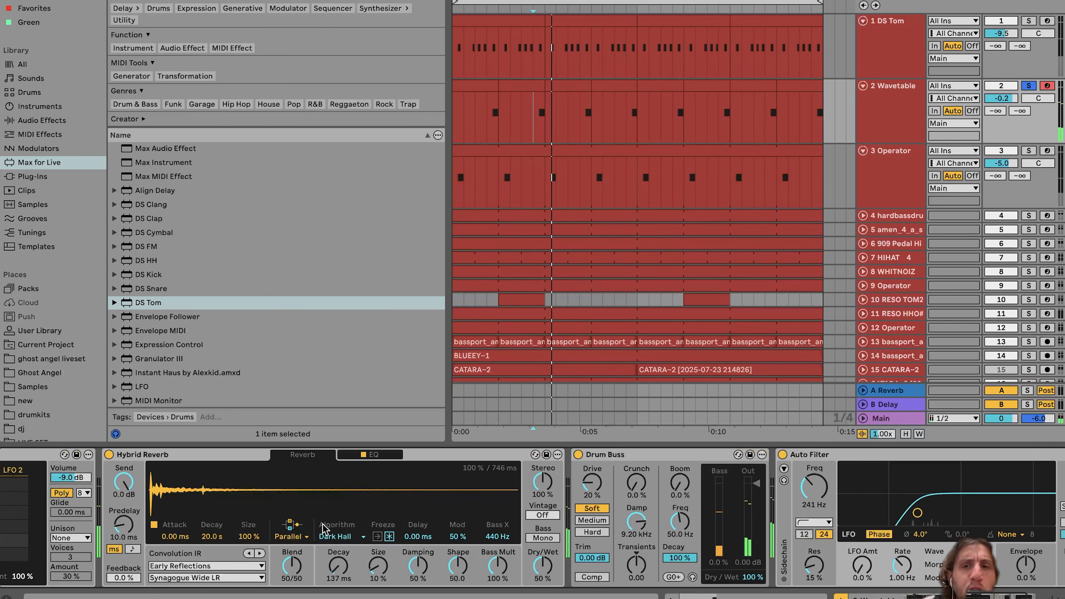
scroll(322, 529, "right", 3)
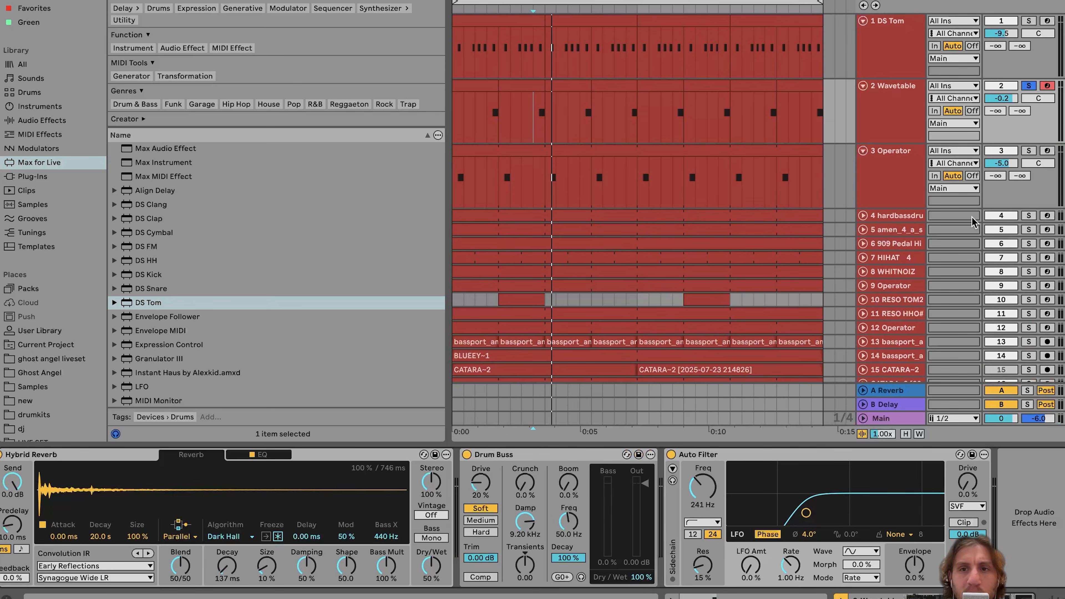
Step: Solo and play the Operator track, and add the Wavetable track to the solo
left_click(1027, 151)
left_click(519, 167)
key("space")
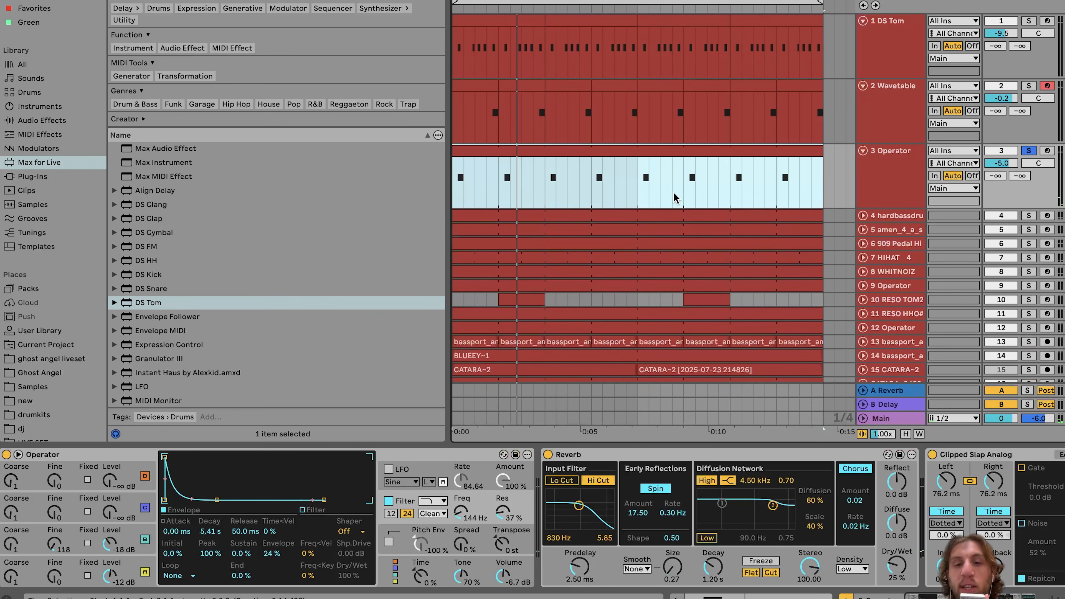
left_click(1028, 86)
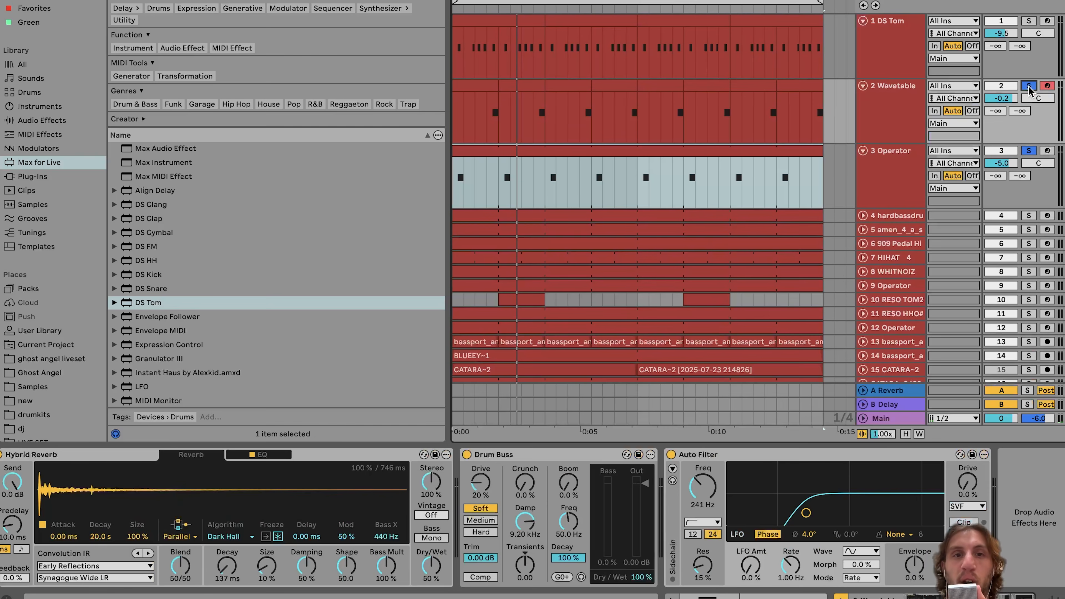
Step: Play Wavetable and Operator soloed, compare them with the full mix, and restore both solos
key("space")
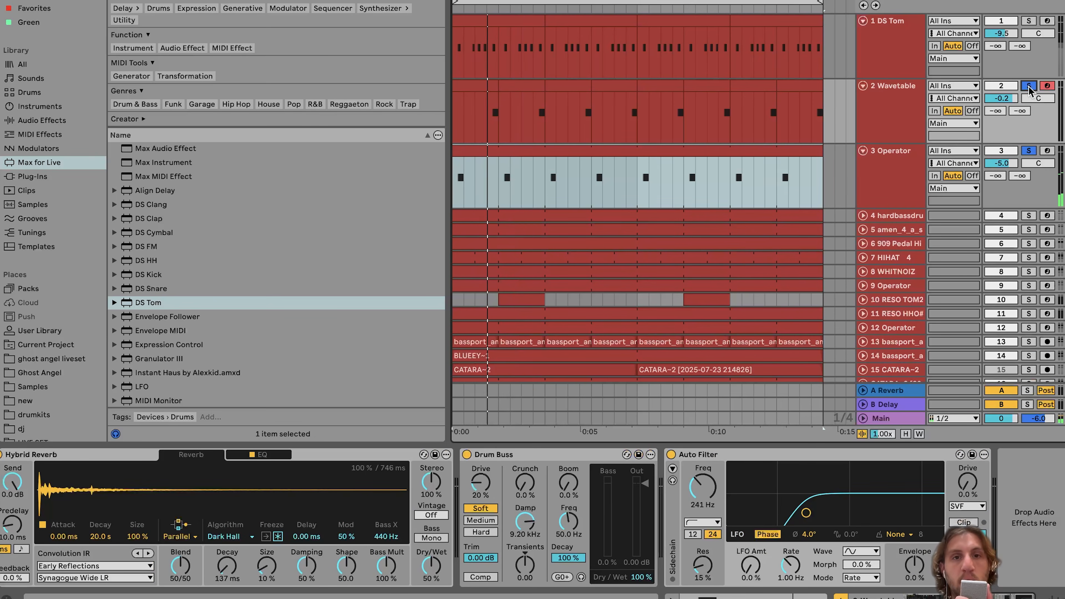
left_click(1028, 86)
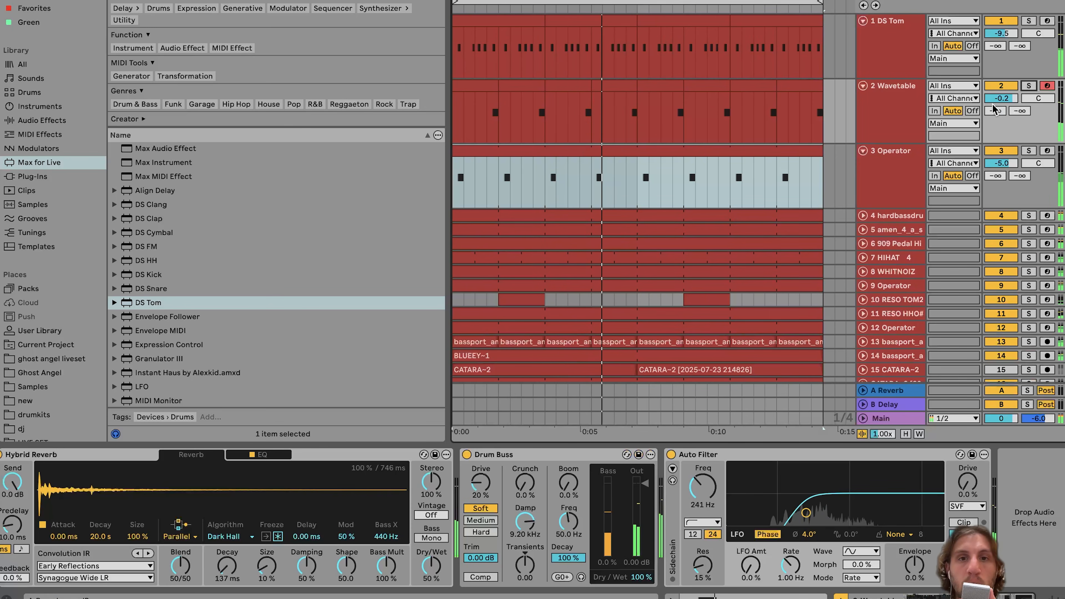
left_click(1028, 150)
left_click(1028, 86)
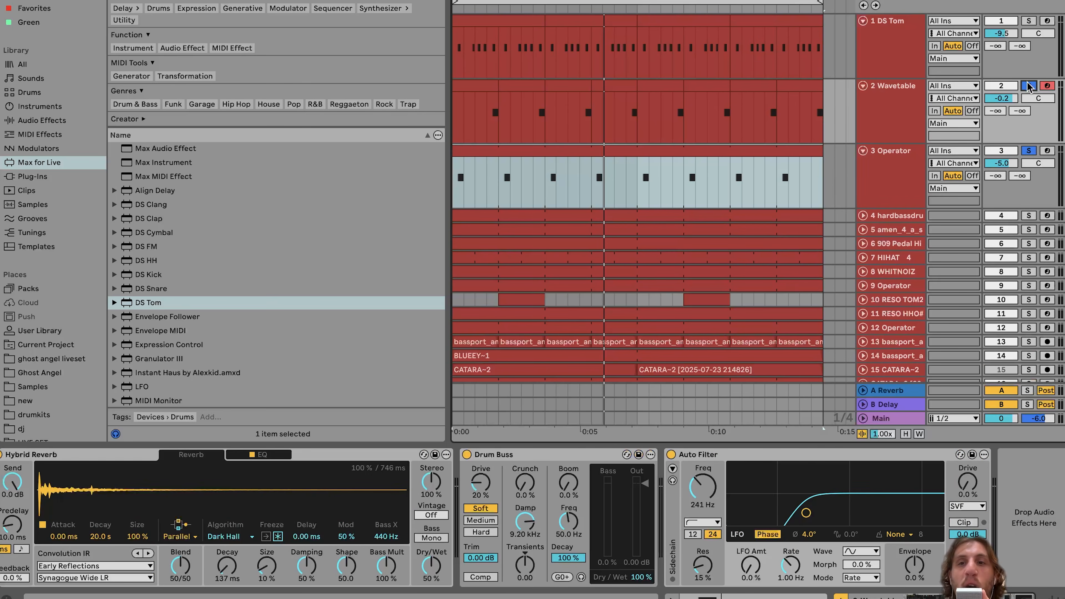
Step: Solo tracks 4 to 10 together with the Operator and Wavetable tracks, and play them
left_click(887, 216)
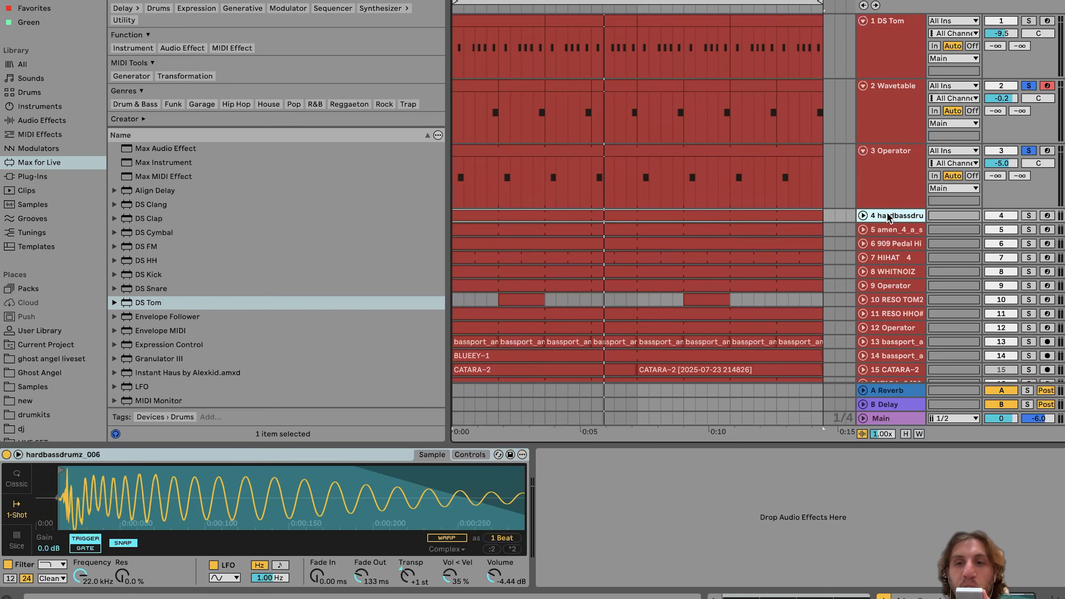
left_click(890, 301, "shift")
left_click(1028, 300)
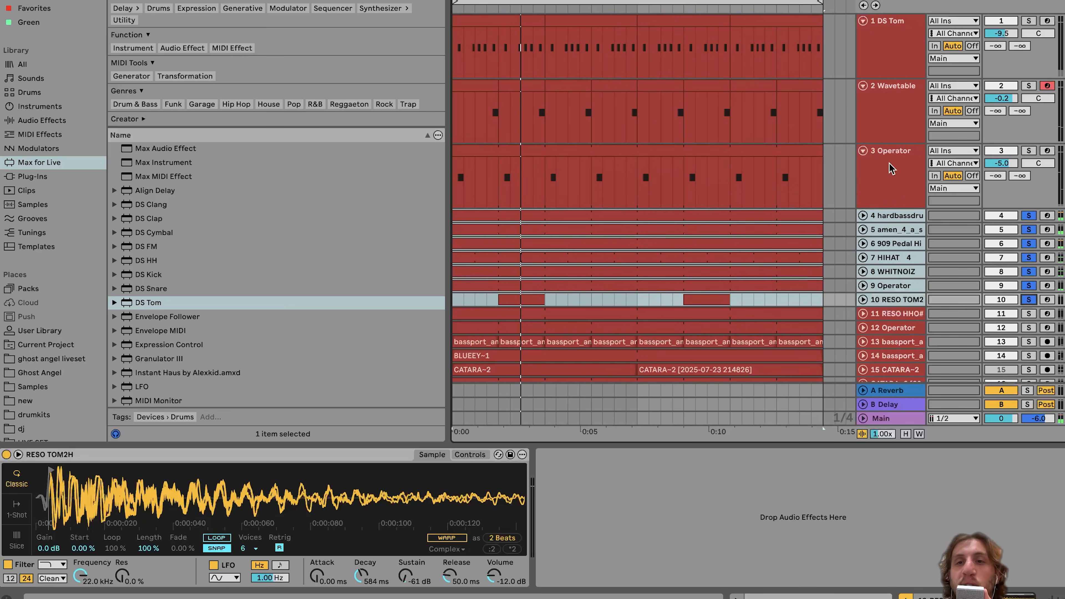
left_click(1028, 150)
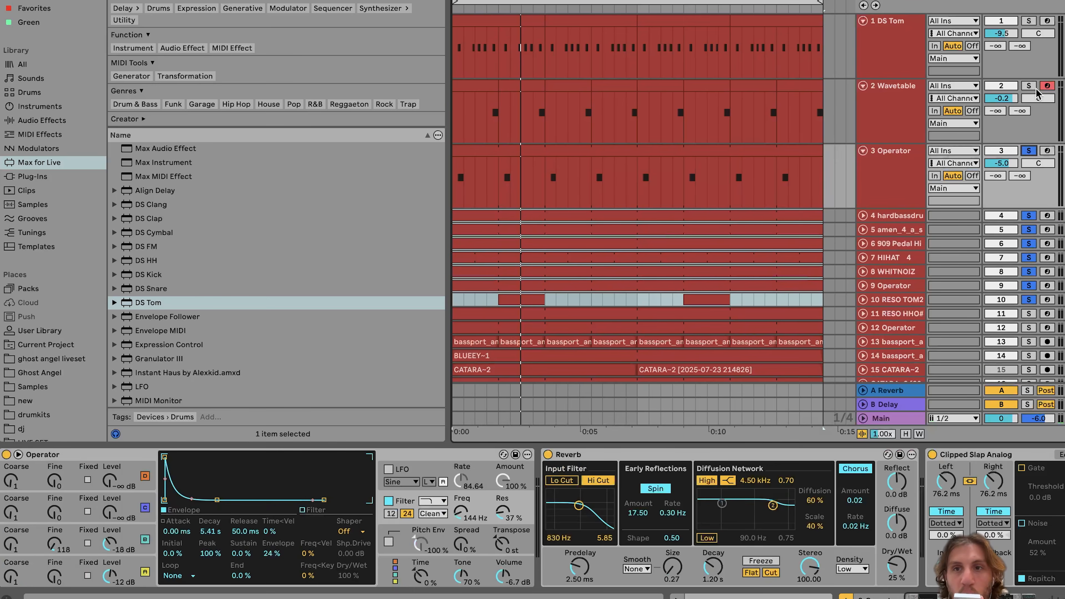
left_click(1030, 86)
key("space")
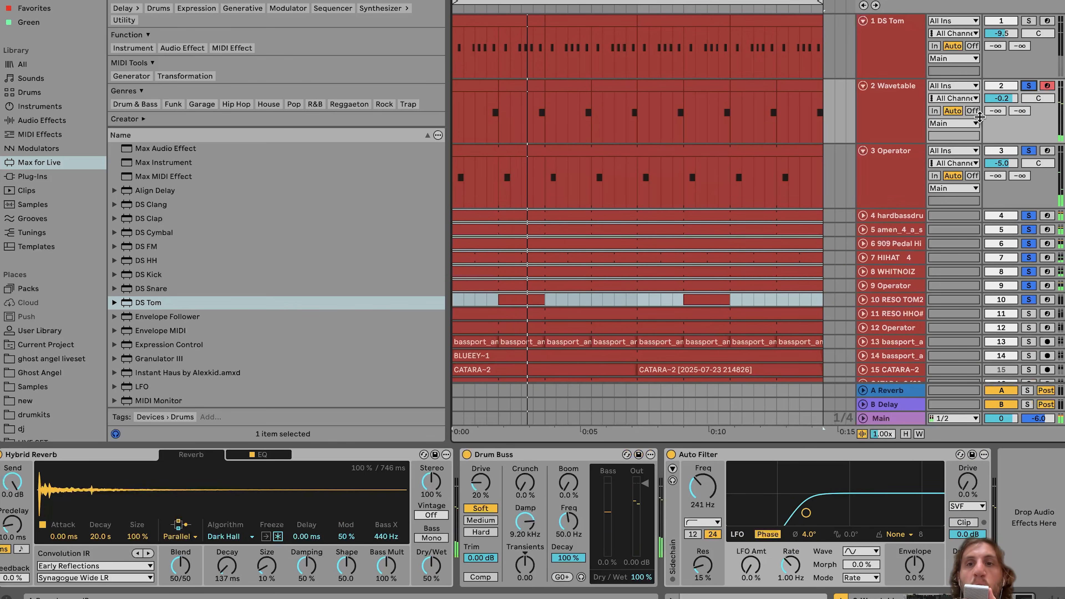
Step: Return to the Operator track soloed alone and show the settings of its oscillators A and B
left_click(905, 166)
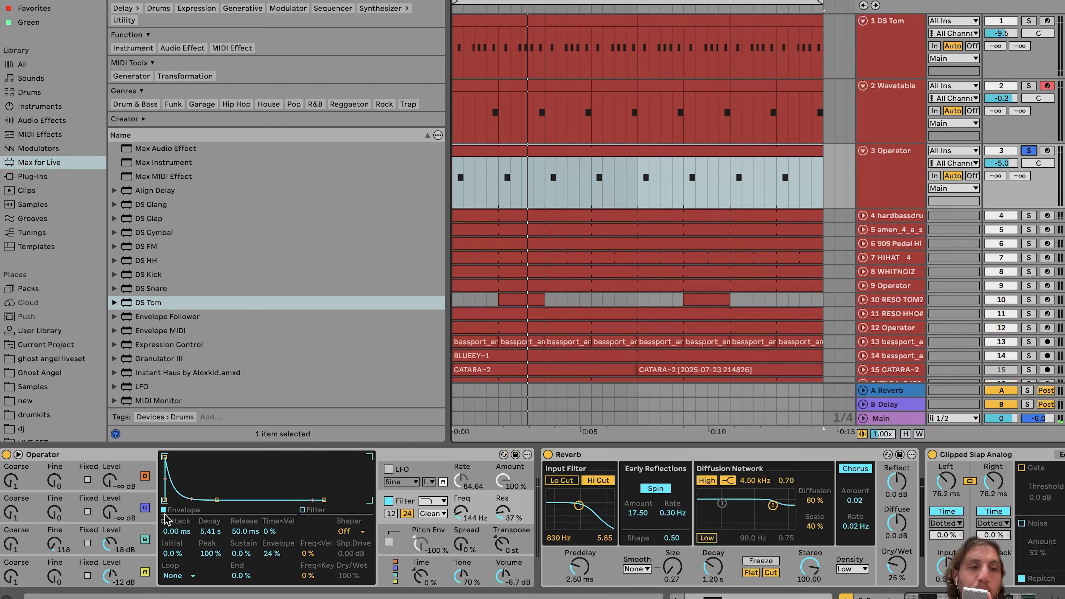
left_click(130, 566)
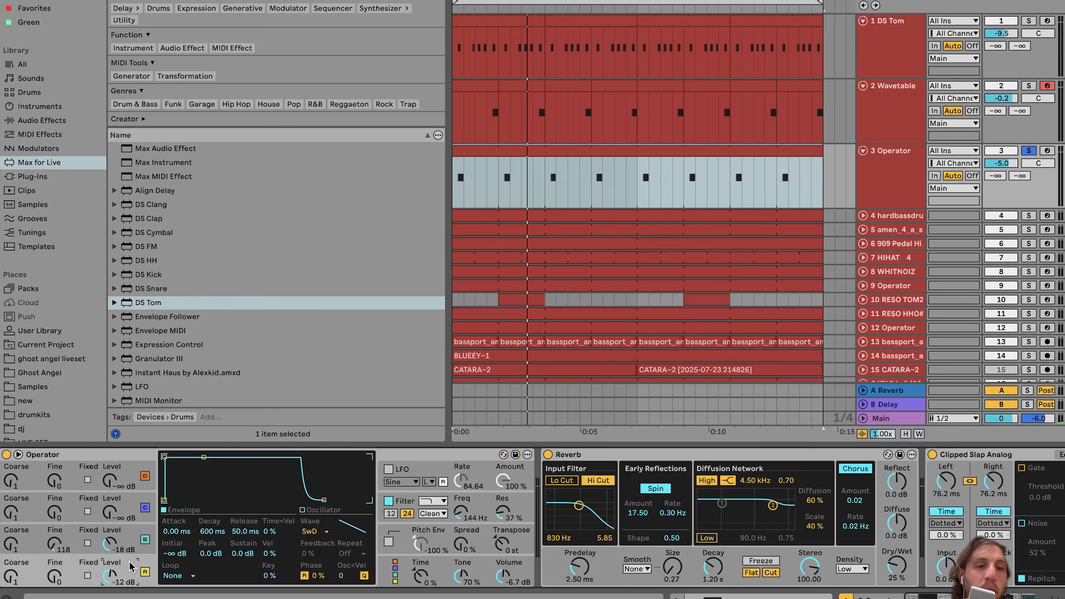
left_click(132, 541)
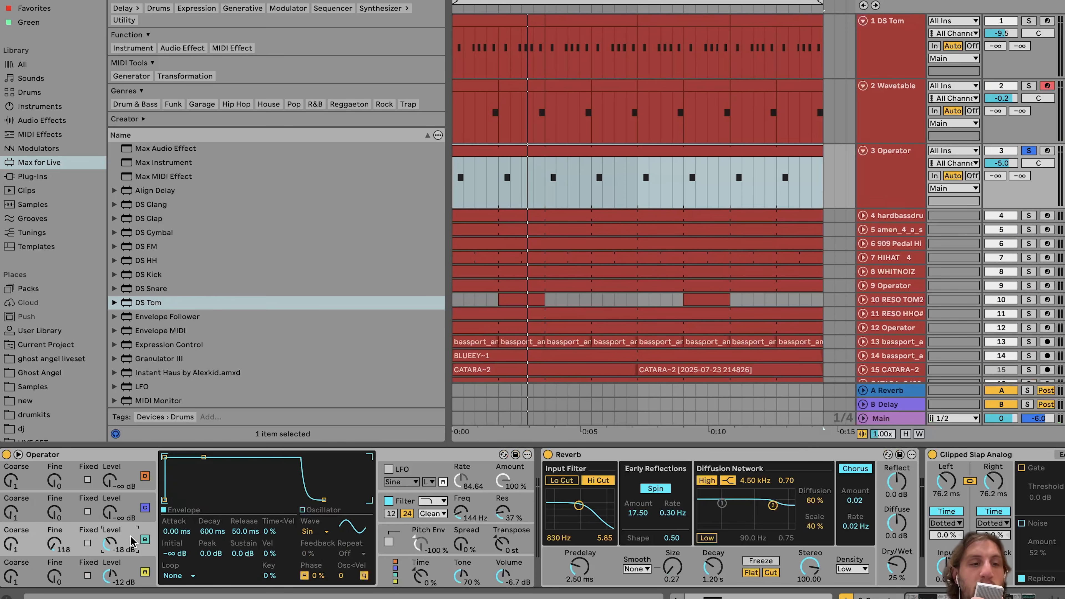
Step: Play the Operator track with the synth's filter disabled, and re-enable the filter
left_click(389, 502)
key("space")
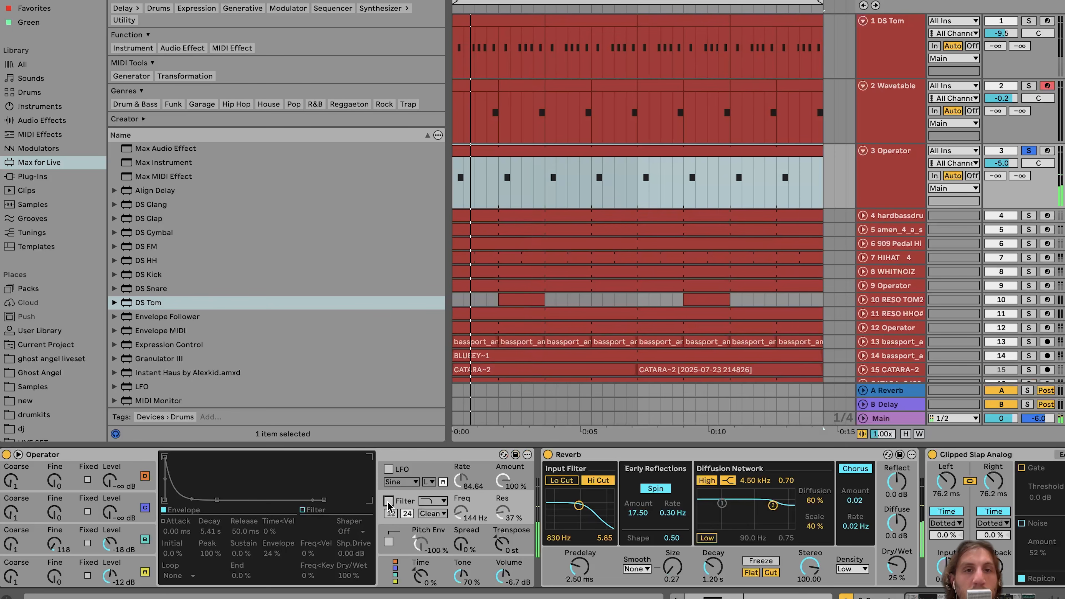
left_click(388, 501)
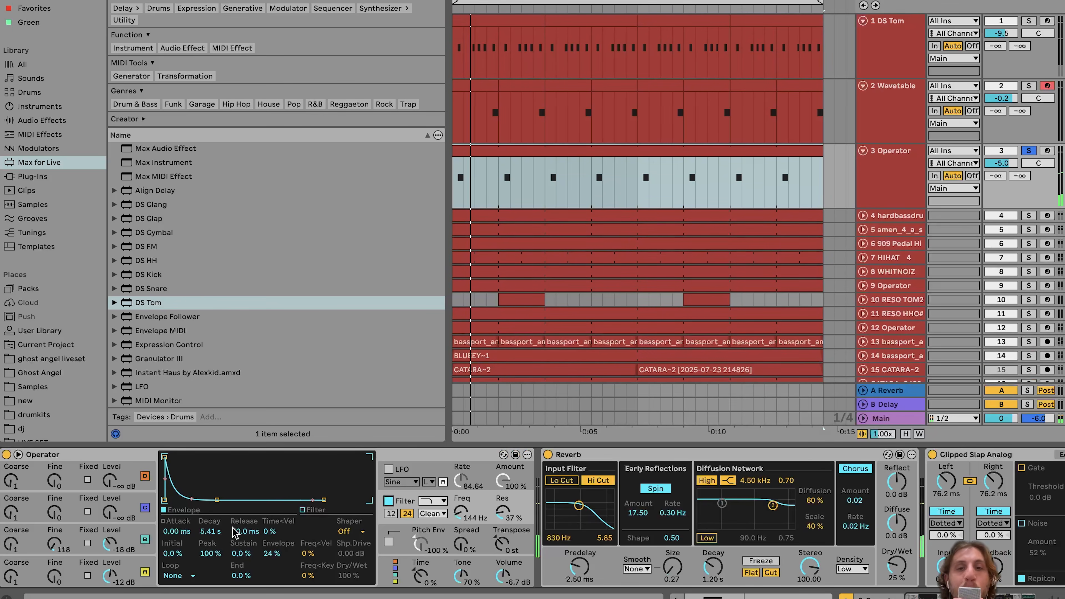
Step: Play the Operator track while reviewing its effects chain from Reverb through Clipped Slap Analog to Auto Pan
scroll(232, 533, "right", 10)
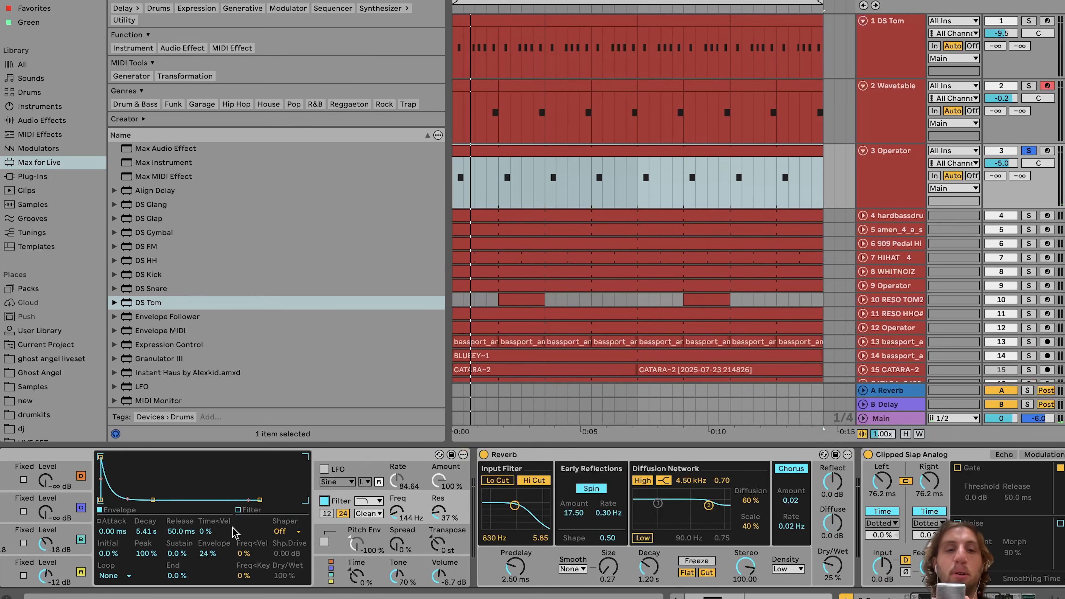
scroll(283, 457, "left", 3)
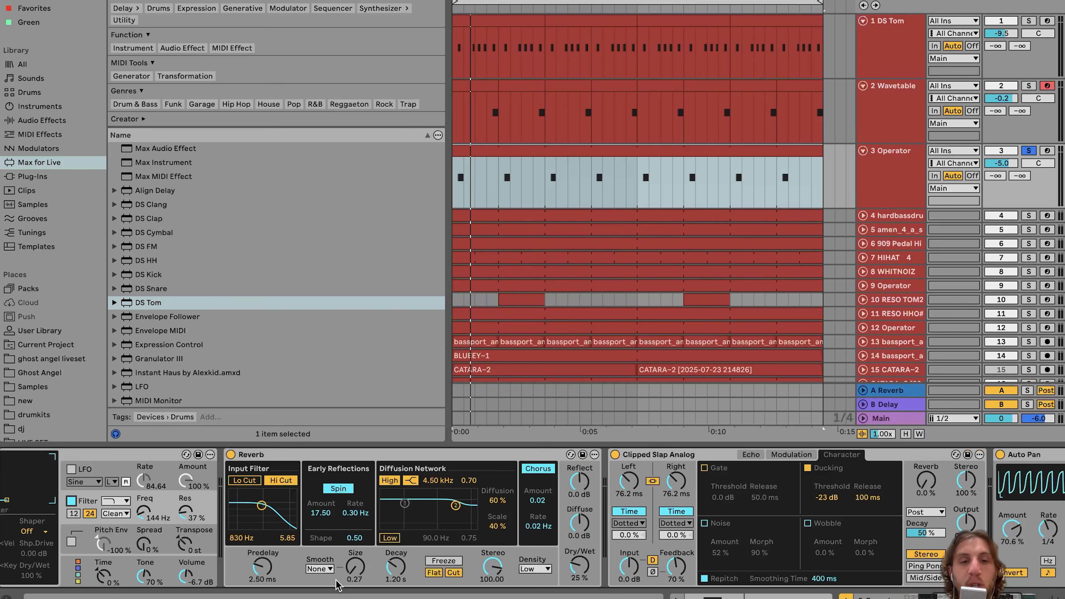
key("space")
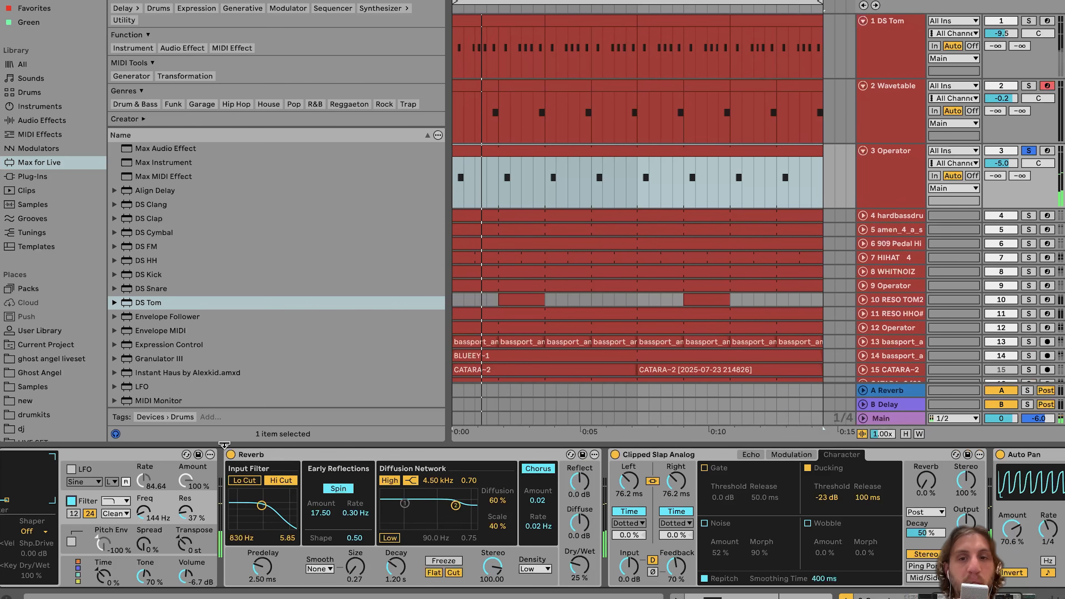
scroll(450, 510, "right", 4)
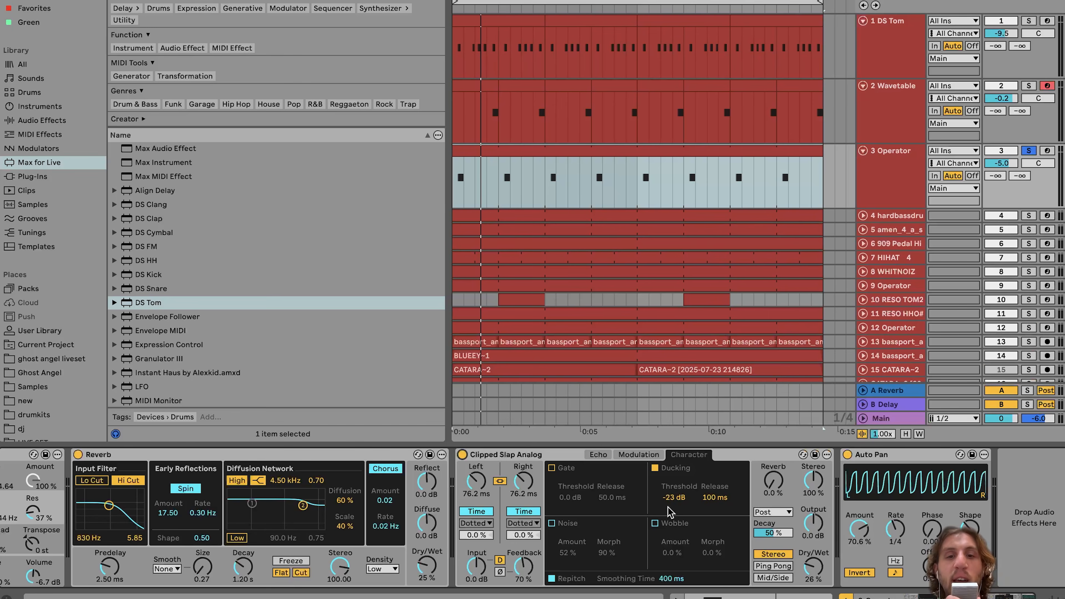
Step: Play the Operator track with Clipped Slap Analog fully wet, and restore its Dry/Wet to 26 %
key("space")
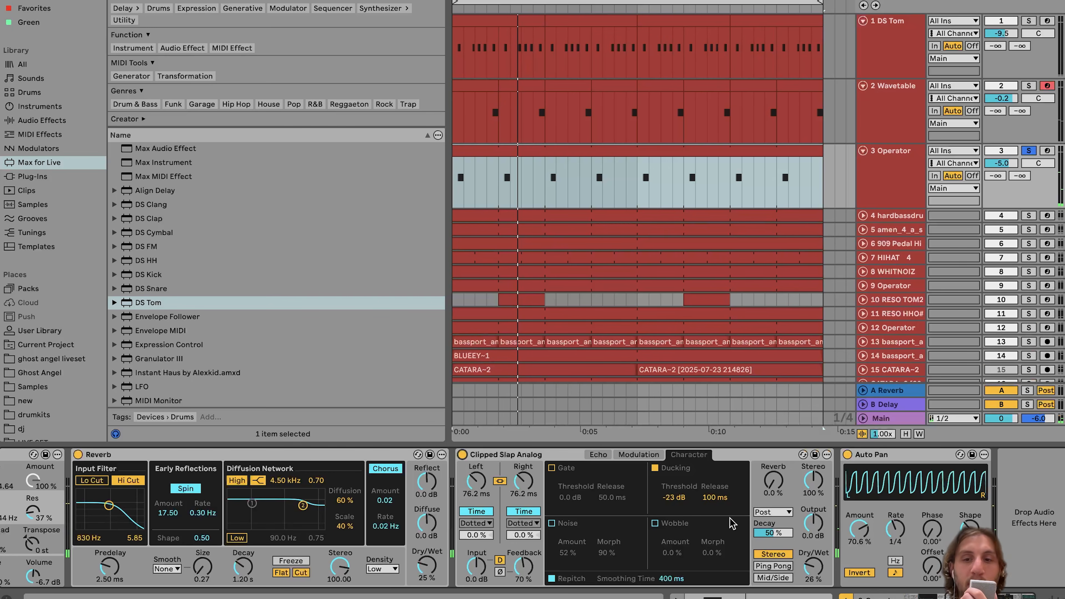
left_click_drag(812, 578, 812, 541)
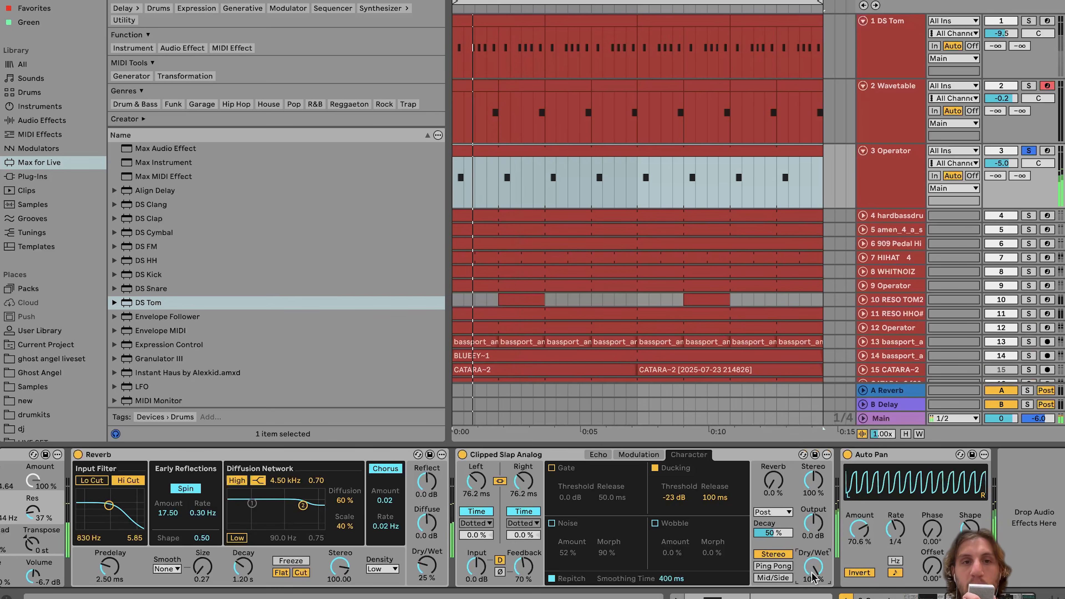
left_click_drag(812, 578, 812, 597)
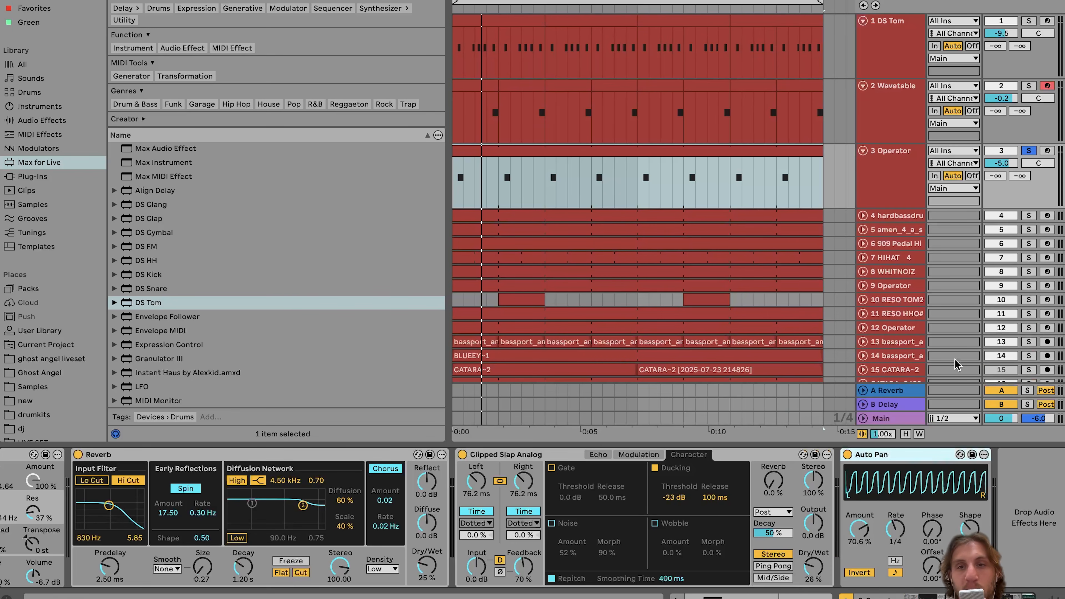
Step: Solo the hardbassdrumz and amen_4_a tracks together, play them, and unfold both tracks in the arrangement
left_click(886, 217)
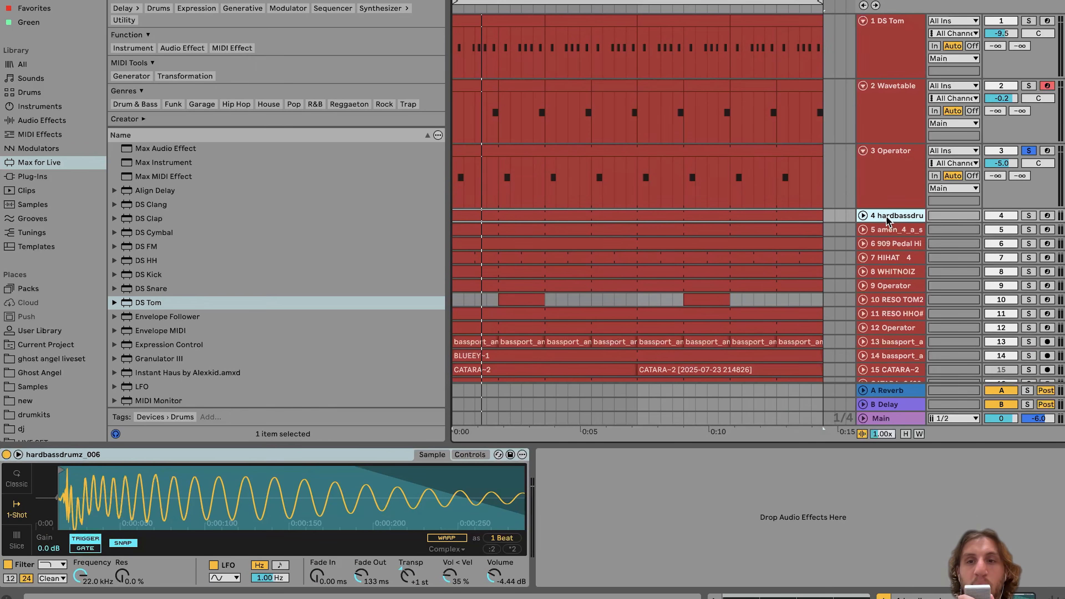
left_click(884, 230, "shift")
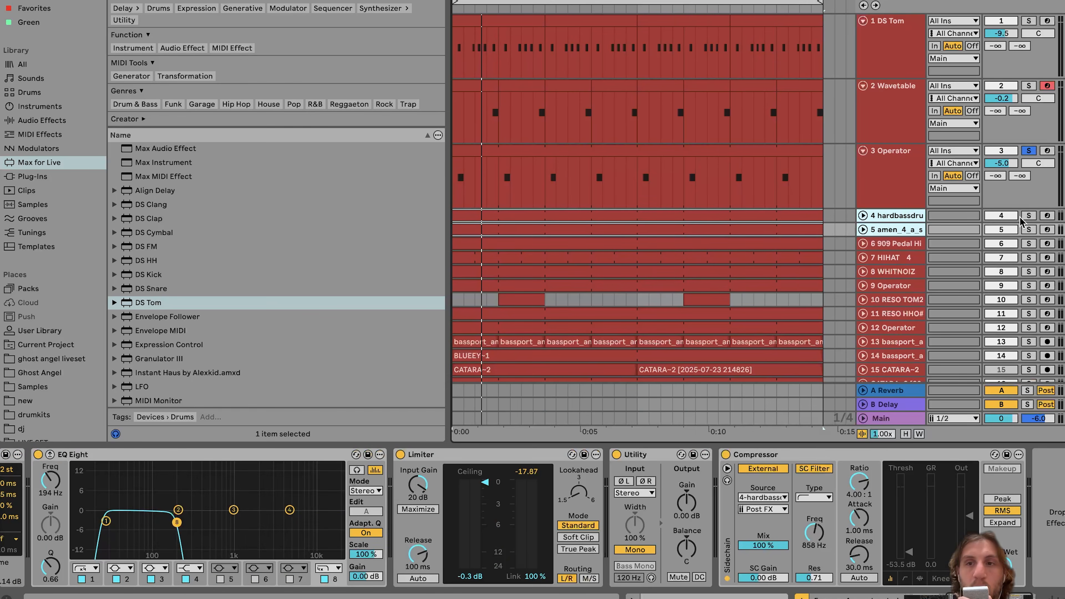
left_click(1028, 215)
key("space")
left_click(862, 215)
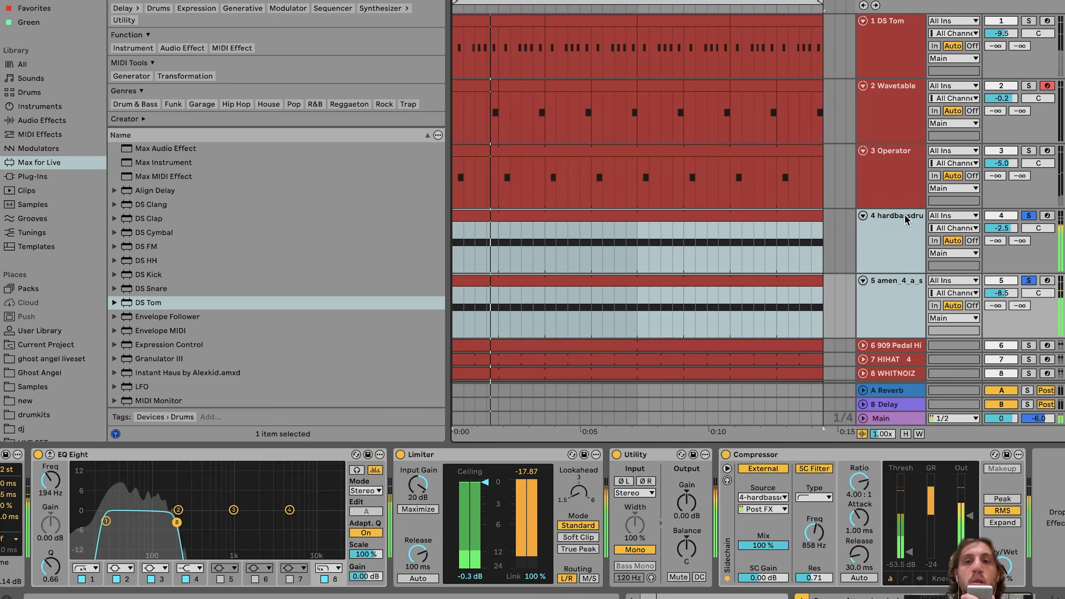
Step: Solo the hardbassdrumz track alone, zoom out its sample waveform, and play the kick
left_click(904, 220)
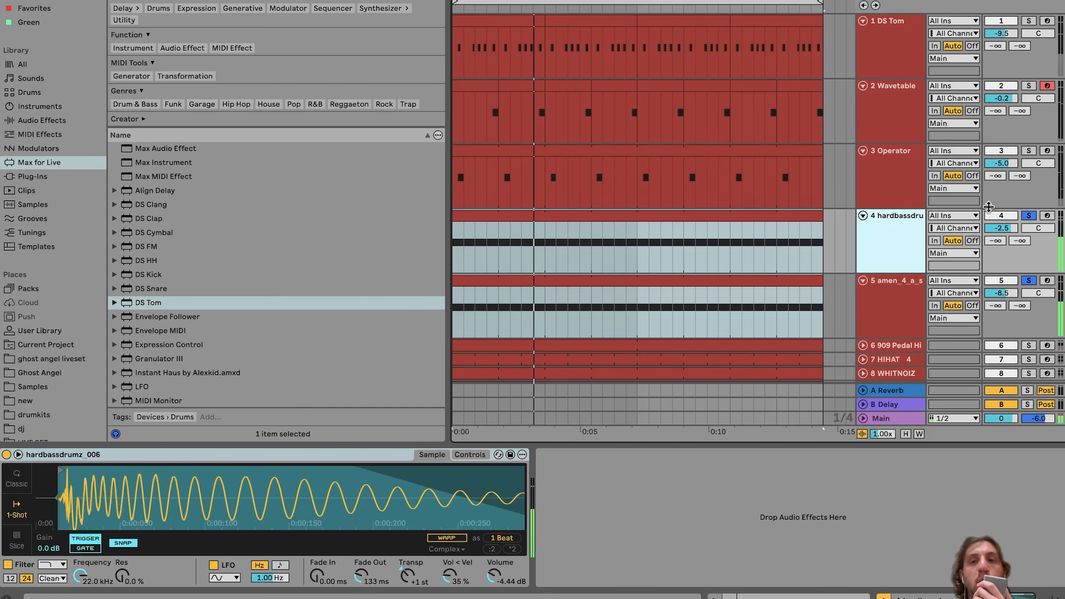
left_click(1034, 216)
left_click(1033, 217)
scroll(326, 504, "down", 3)
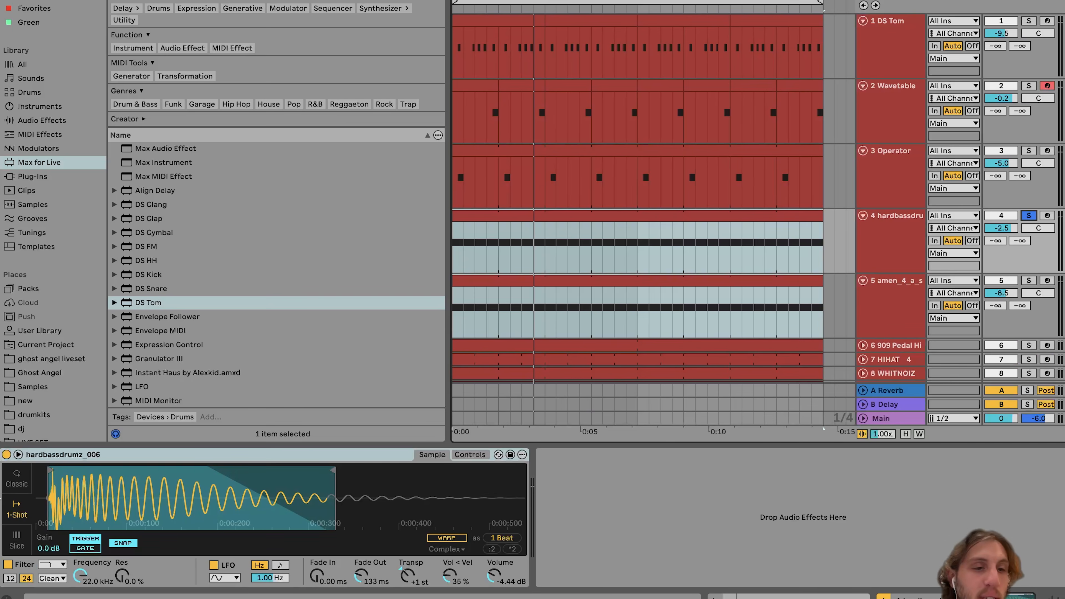
key("space")
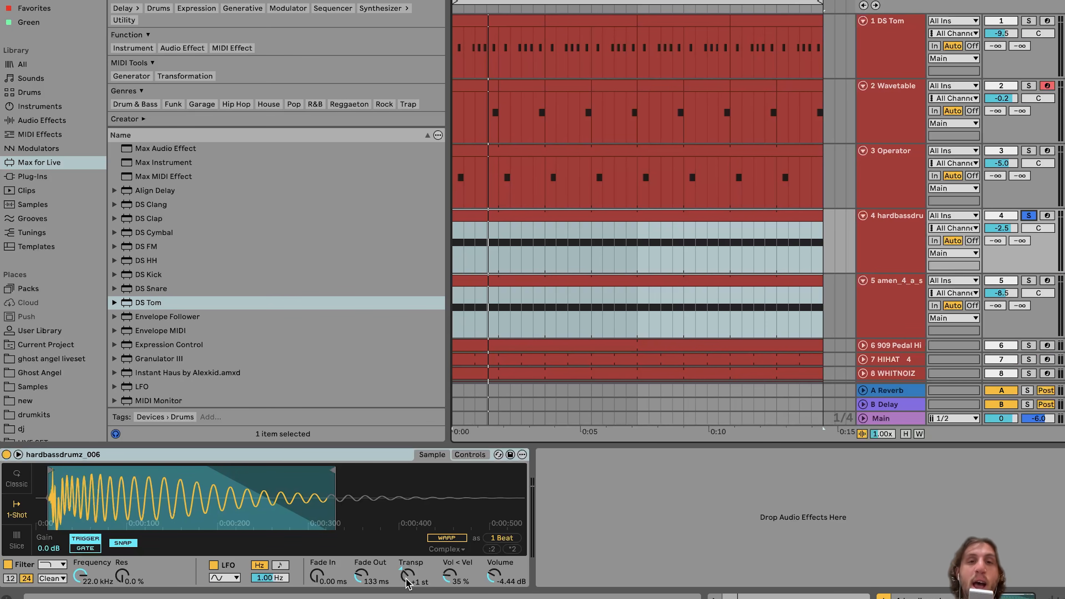
key("space")
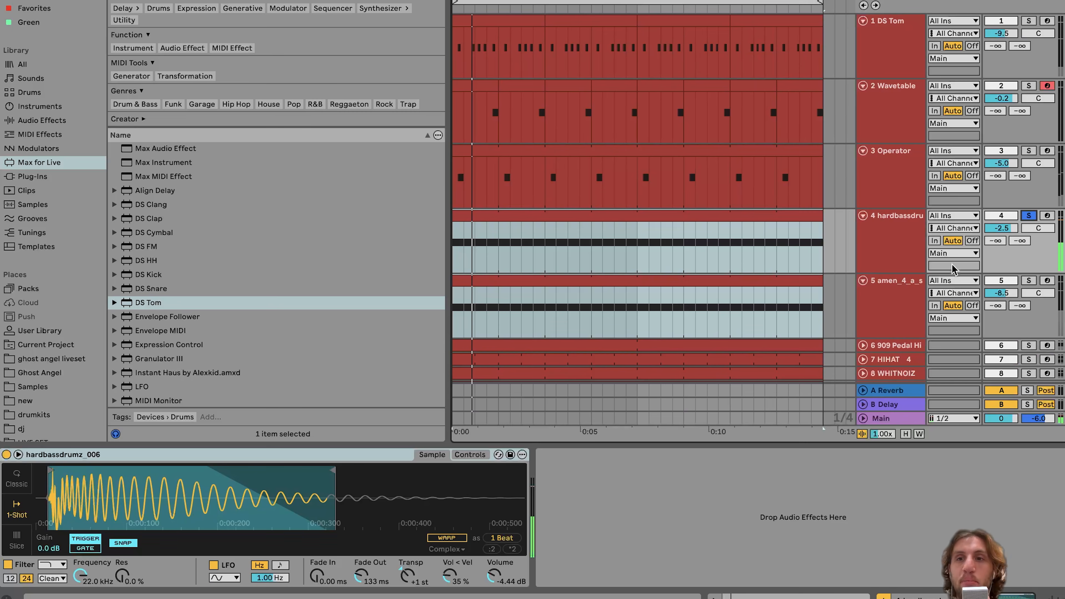
Step: Remove the solo from the hardbassdrumz track, point out its Transp setting, and play the full mix
left_click(1028, 215)
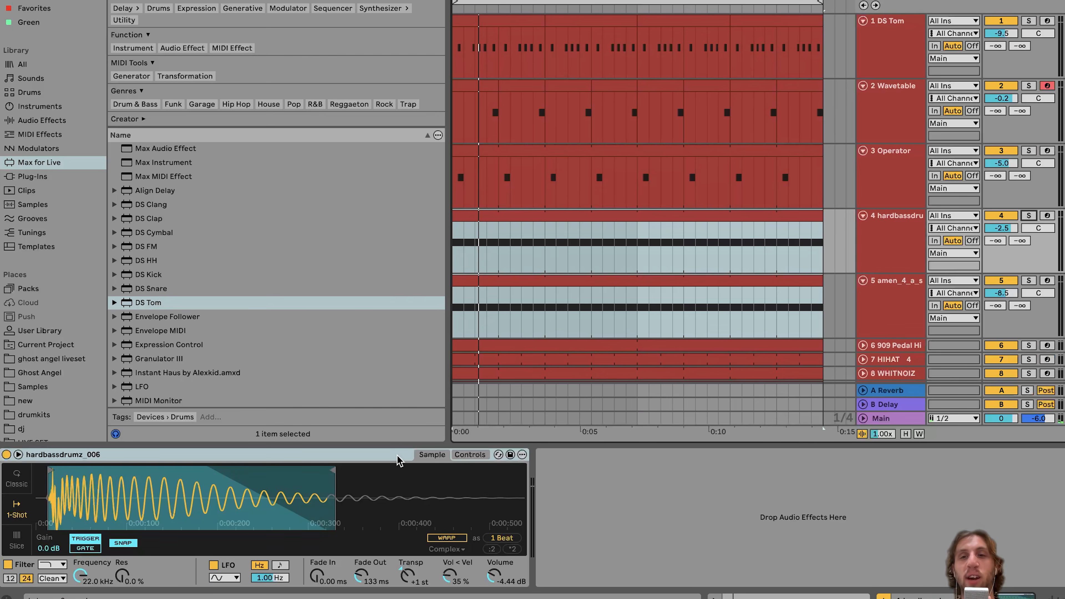
left_click(413, 582)
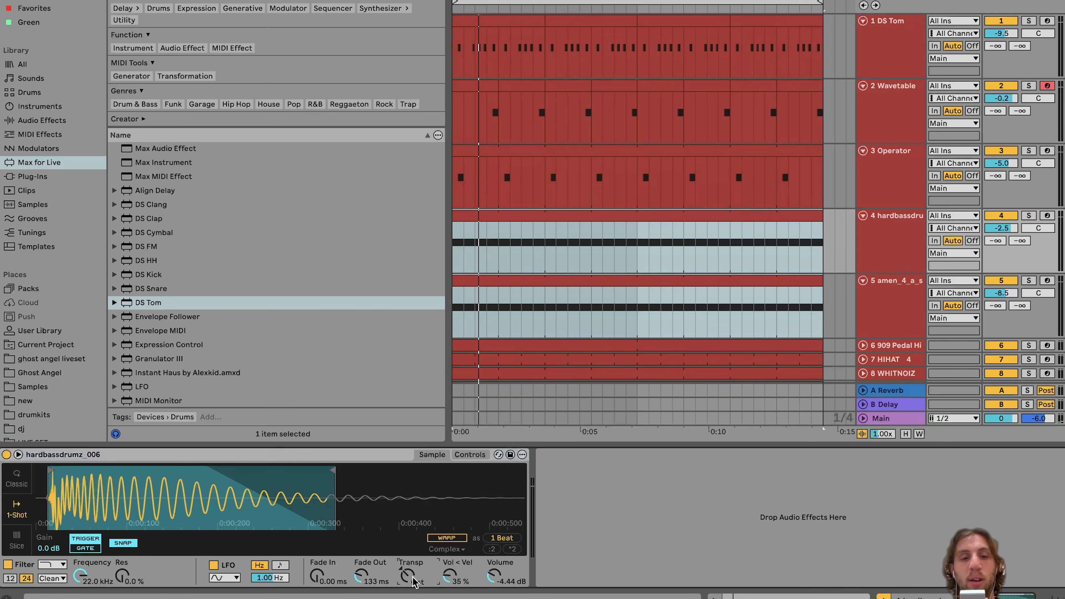
key("space")
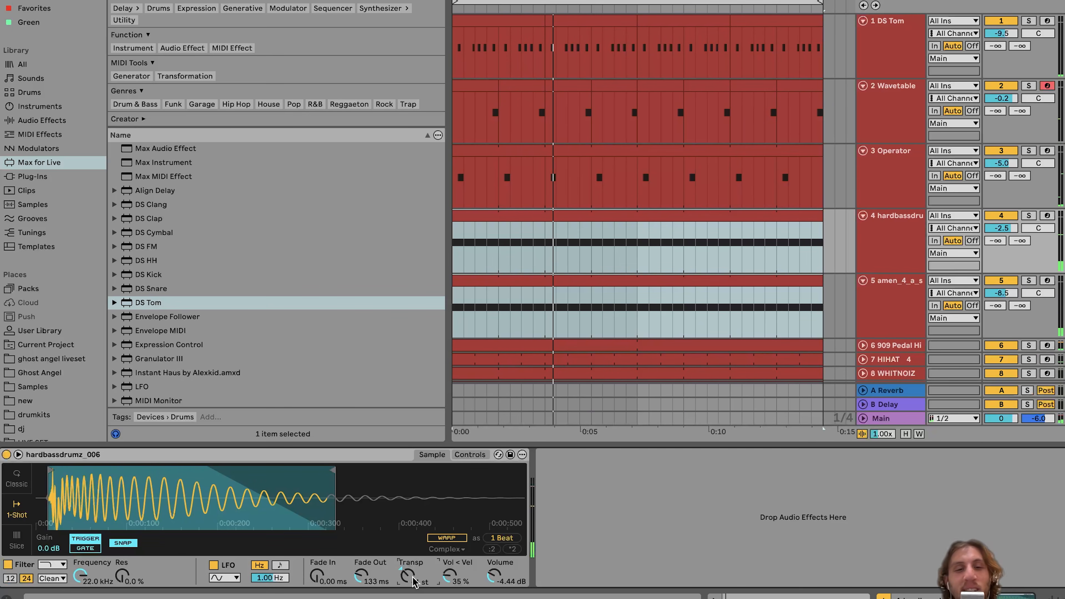
Step: Solo the amen_4_a track on its own and play it
left_click(897, 235)
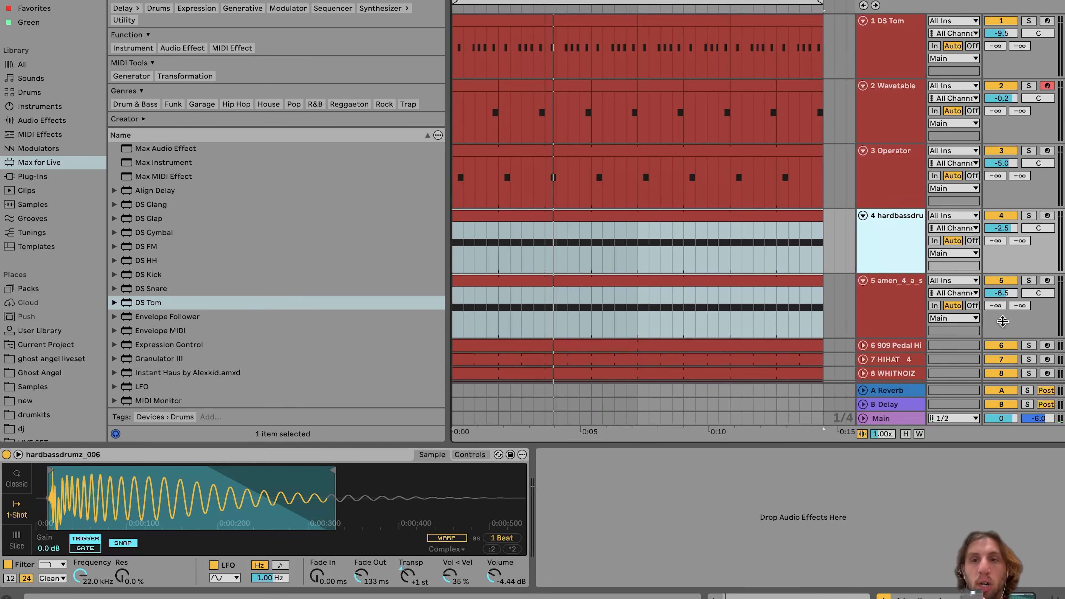
left_click(884, 302)
left_click(1027, 280)
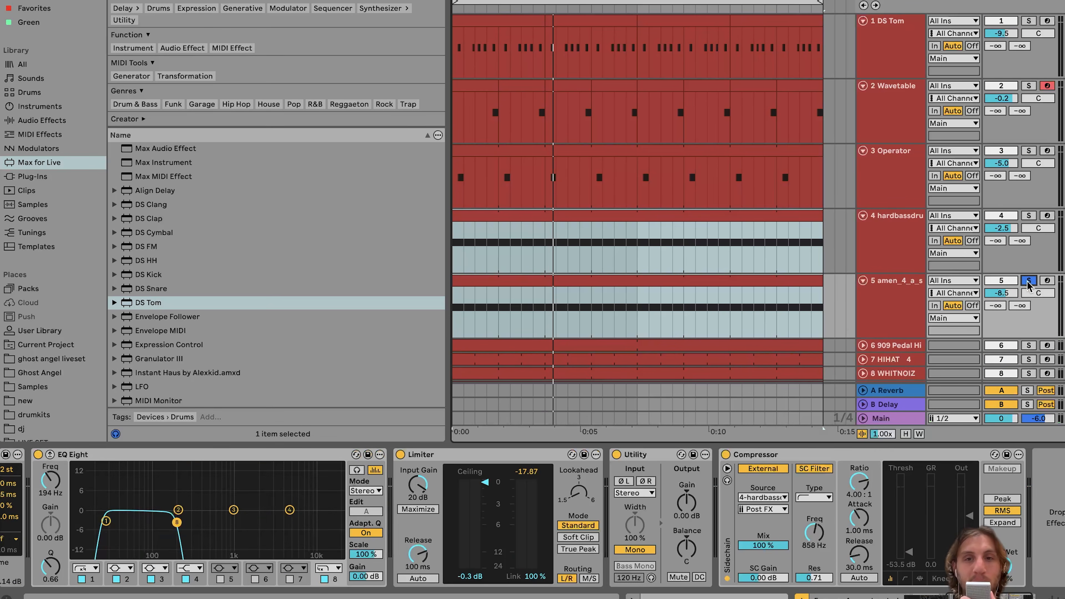
key("space")
Step: Bypass the EQ Eight, Limiter, Utility and Compressor on the amen_4_a track and turn off the sampler's Filter
left_click(759, 457)
scroll(759, 459, "left", 10)
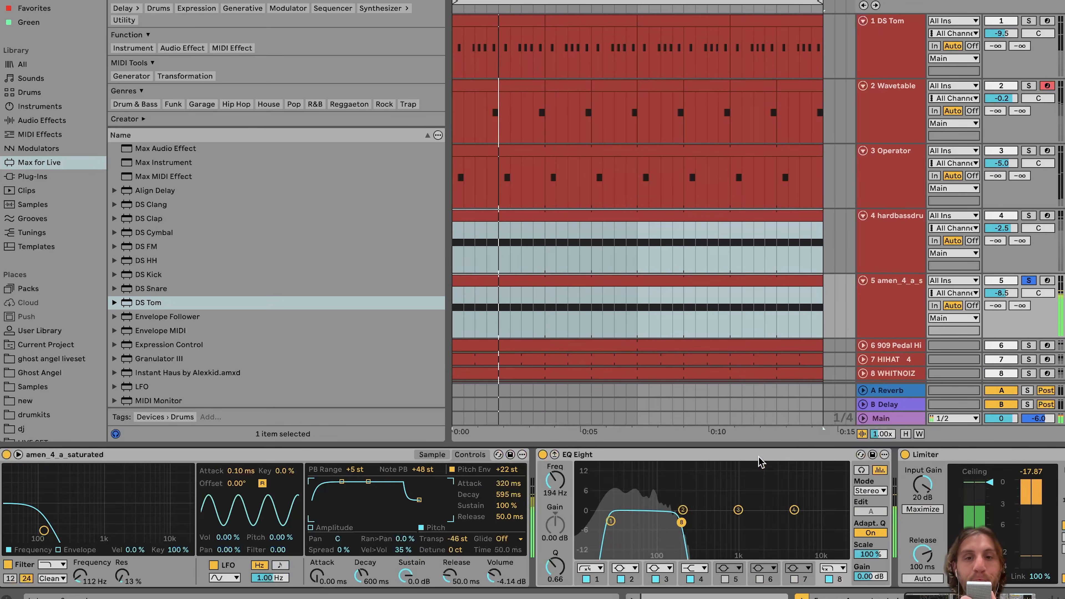
left_click(758, 456, "shift")
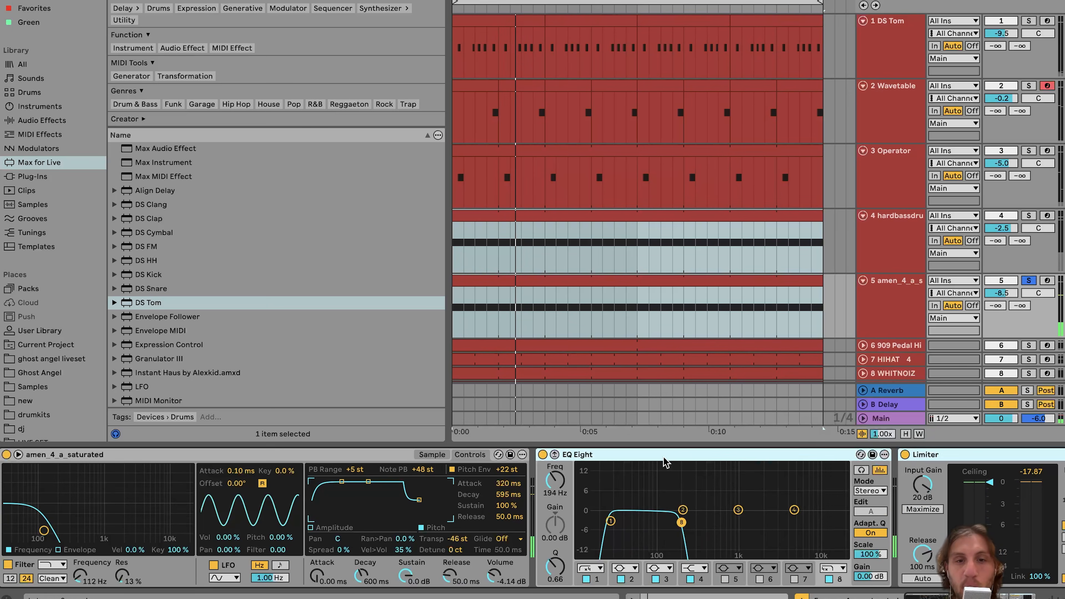
left_click(542, 454)
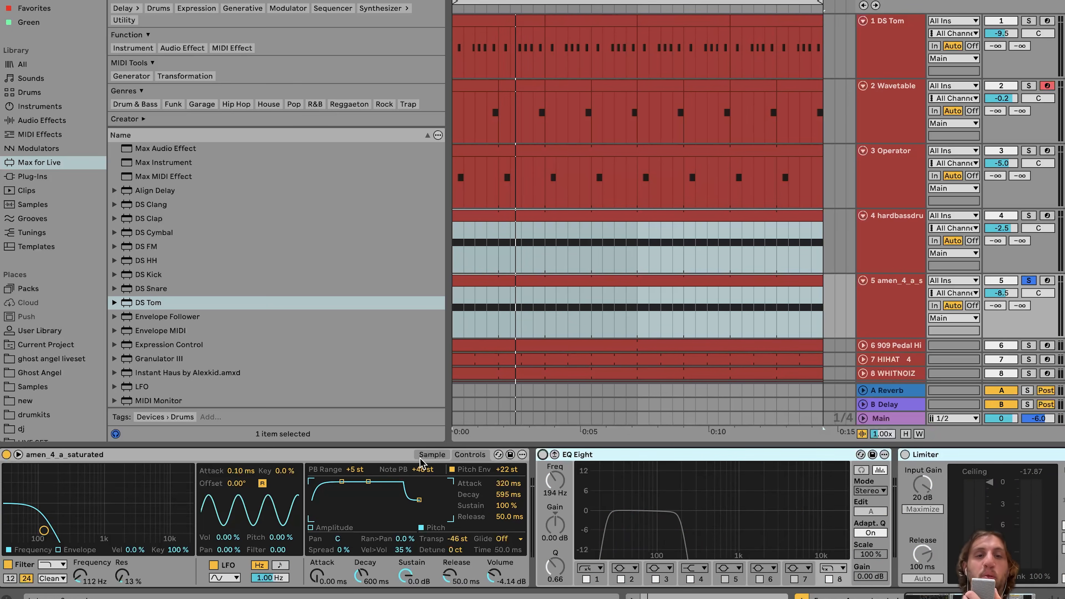
left_click(440, 456)
left_click(469, 454)
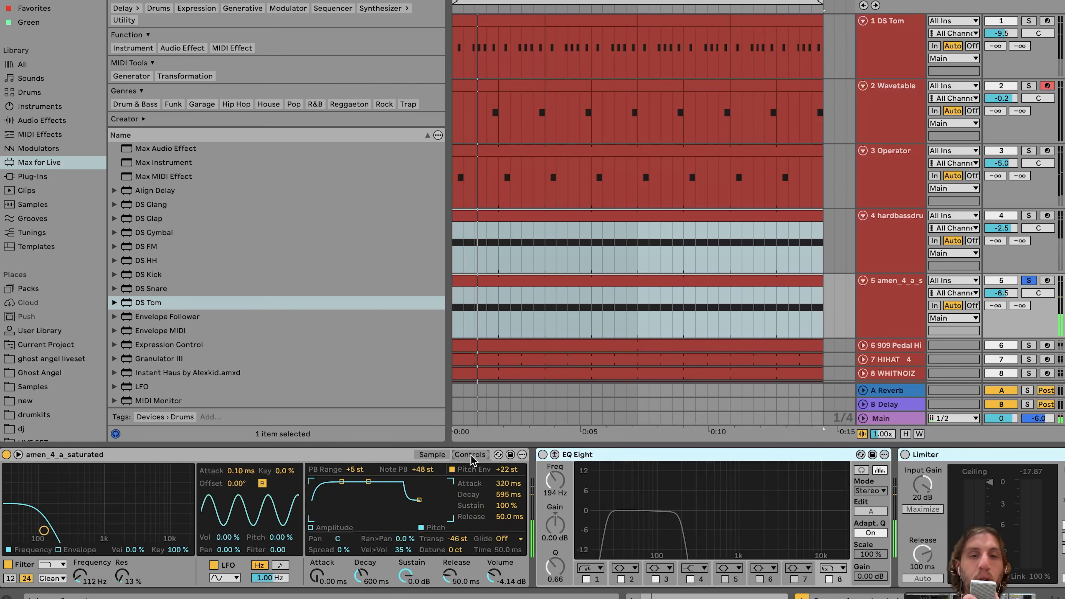
left_click(12, 564)
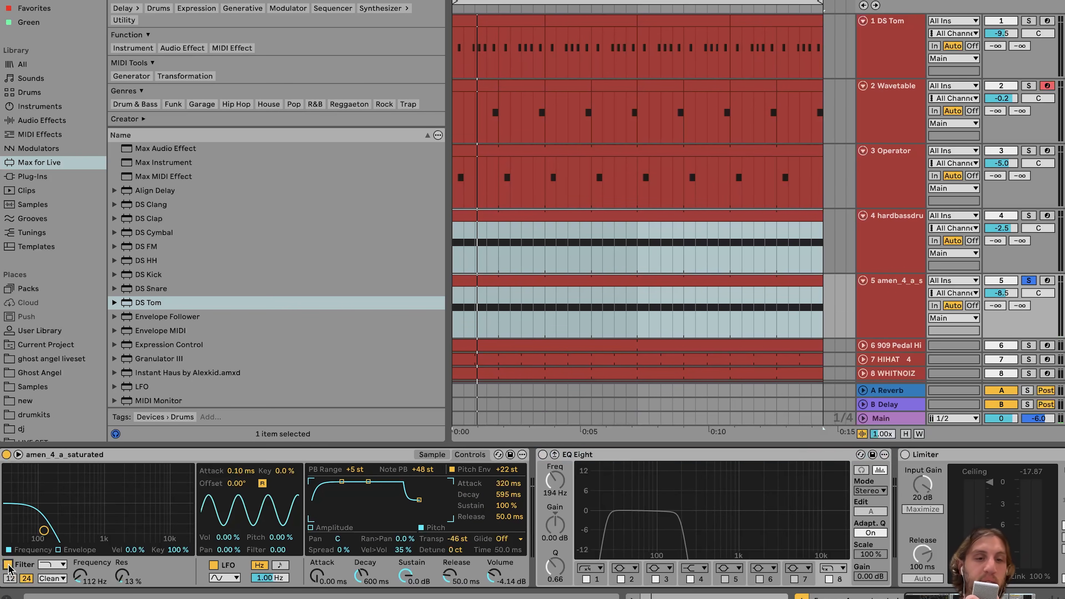
Step: Reveal the track's loaded sample in the browser, preview amen_4_a_saturated.wav, and play the soloed track
left_click(434, 457)
right_click(380, 495)
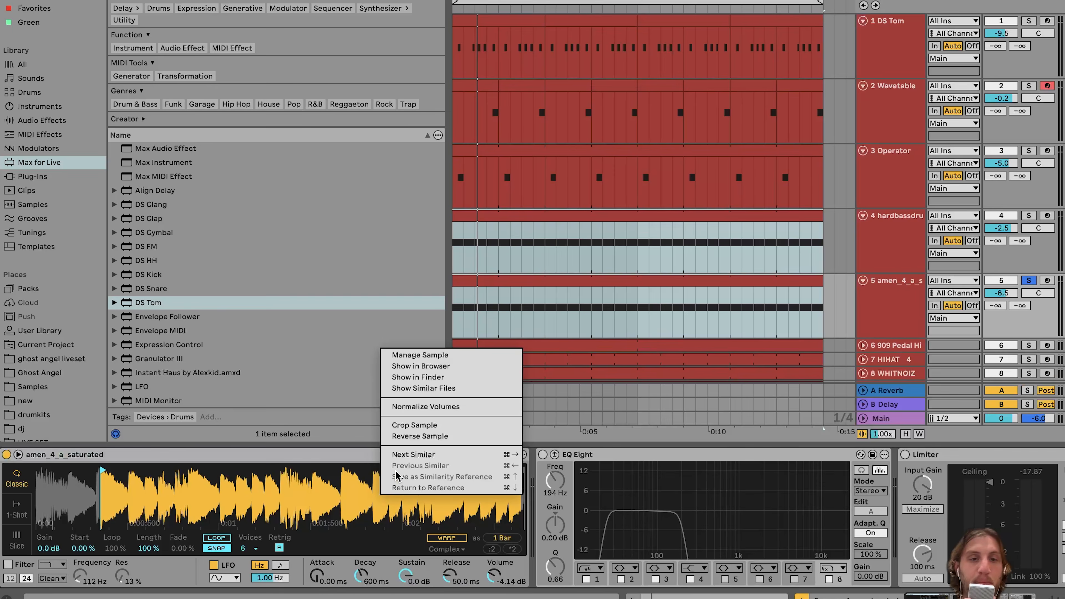
left_click(438, 369)
left_click(225, 83)
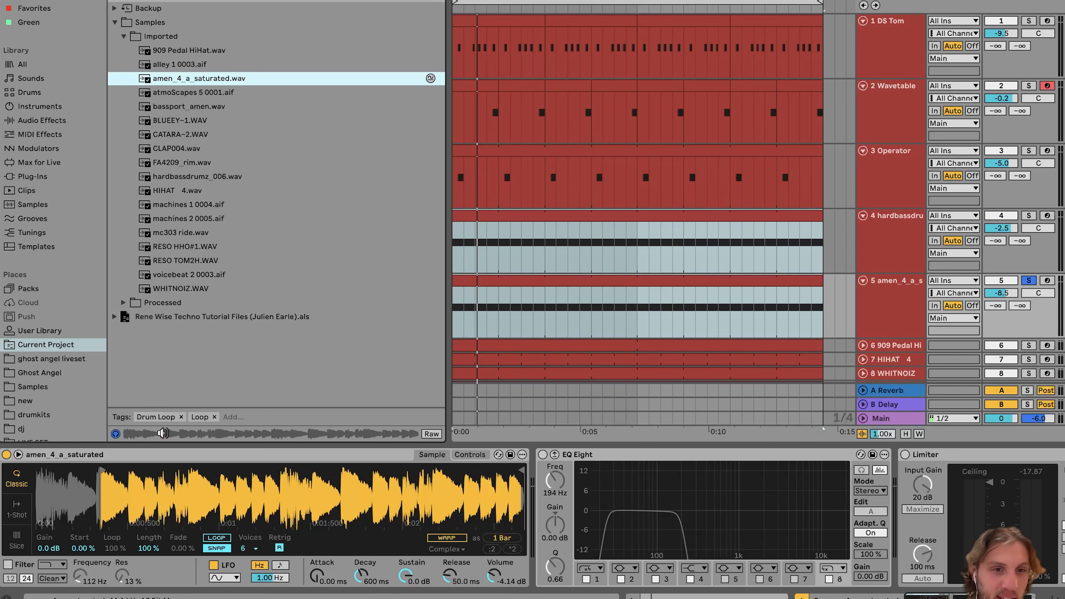
key("space")
key("space")
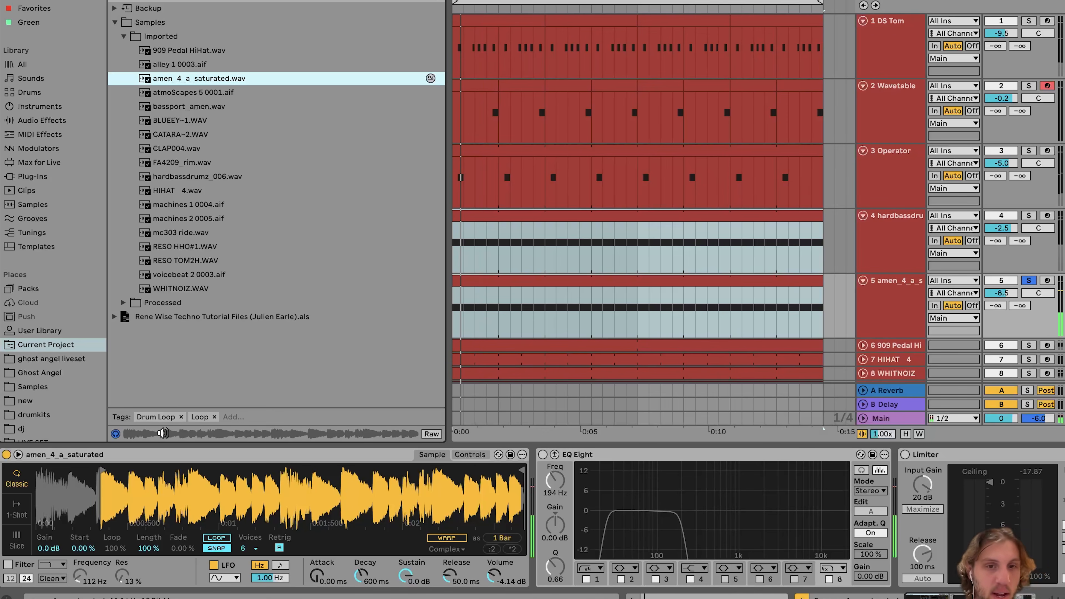
Step: Play the amen_4_a track with the sampler's pitch envelope off and restore the envelope
left_click(470, 454)
left_click(451, 469)
key("space")
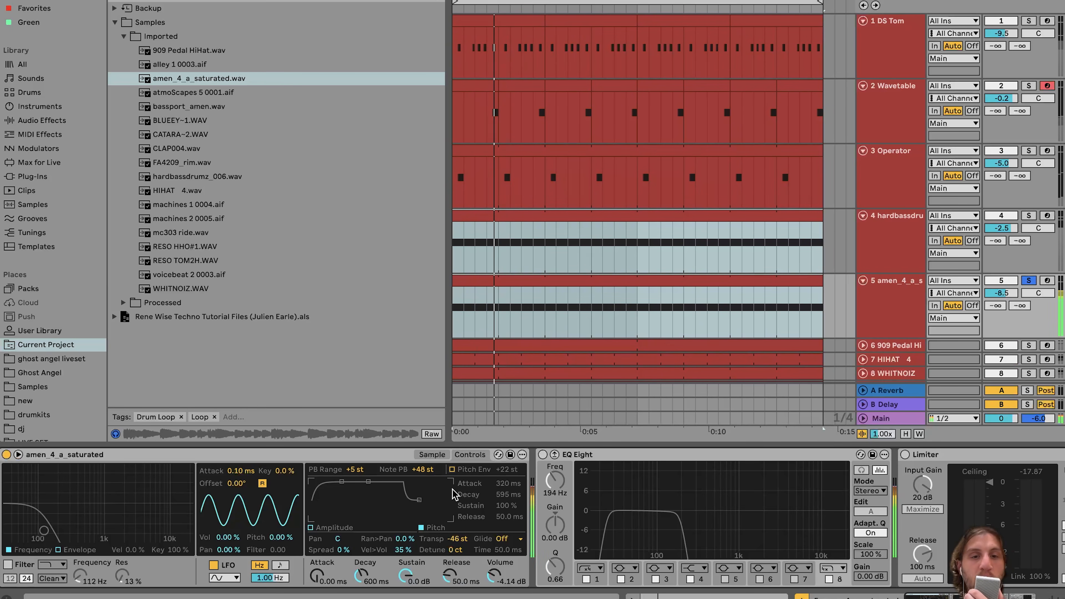
left_click(453, 471)
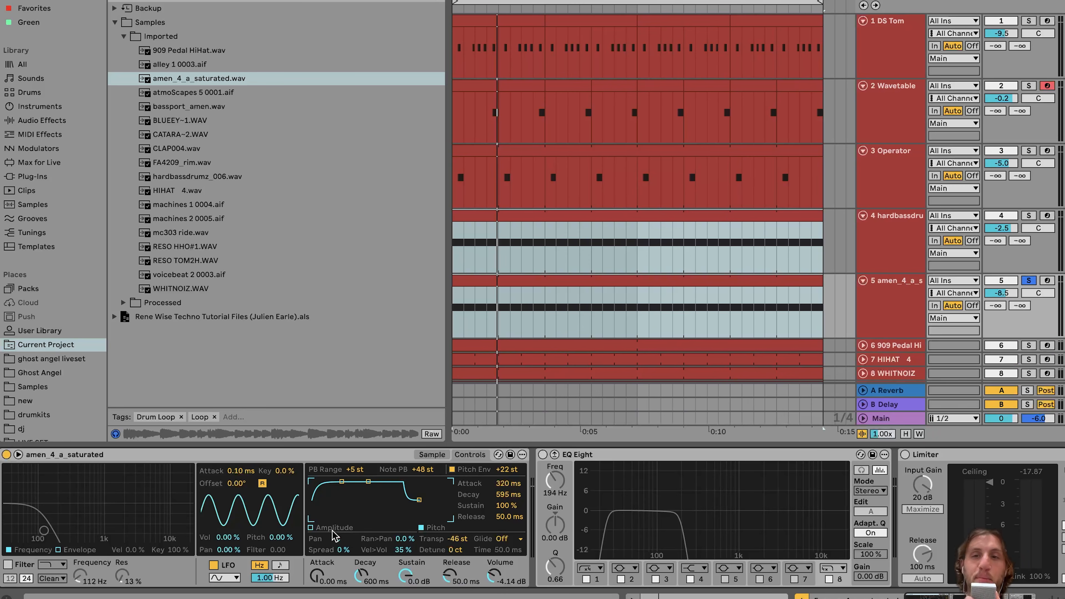
Step: Re-enable the sampler's Filter on the amen_4_a track, play it, and turn EQ Eight back on
left_click(8, 565)
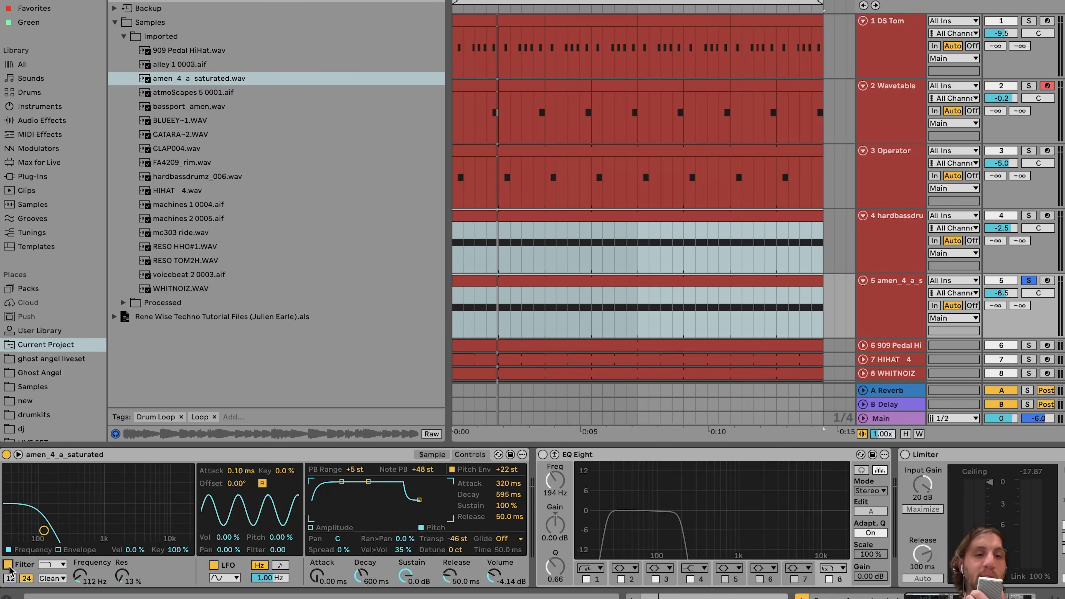
key("space")
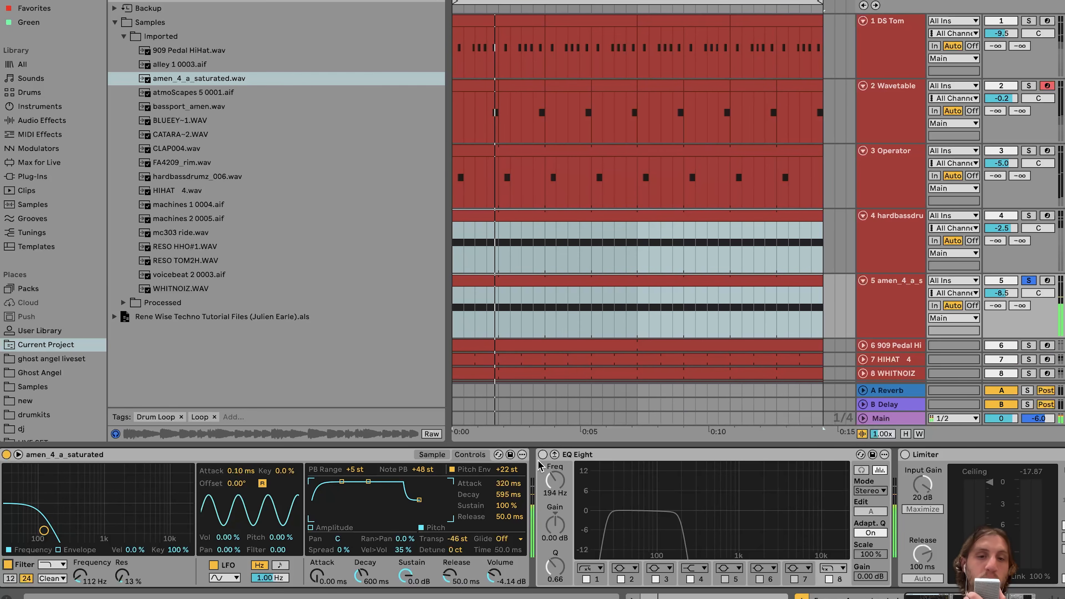
left_click(542, 454)
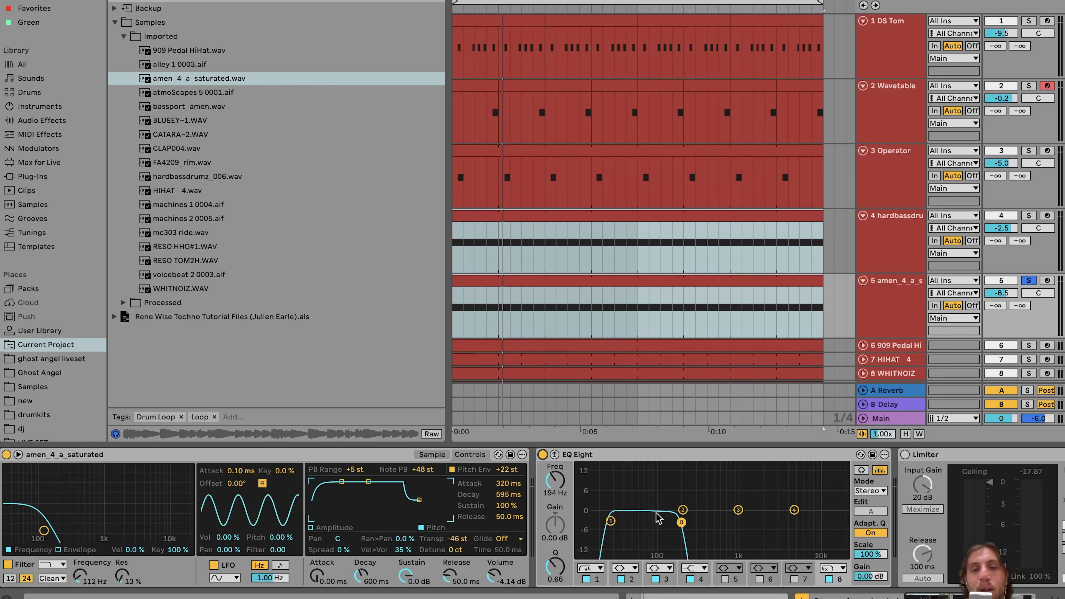
Step: Examine the low-cut and high-cut bands of EQ Eight on the amen_4_a track while playing it, toggling band 8 off and on
left_click(610, 520)
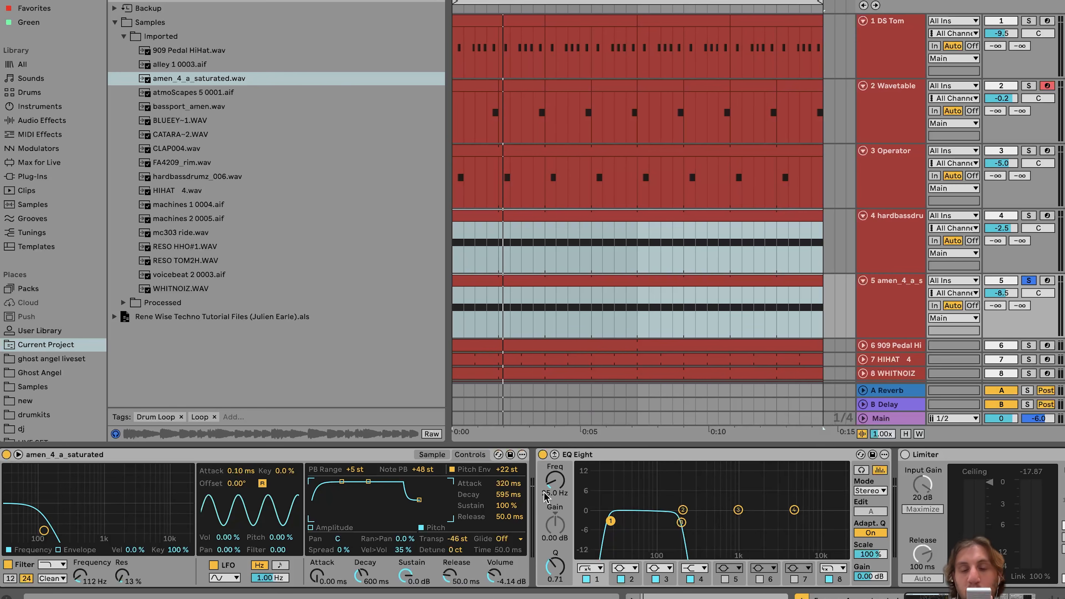
scroll(546, 497, "right", 10)
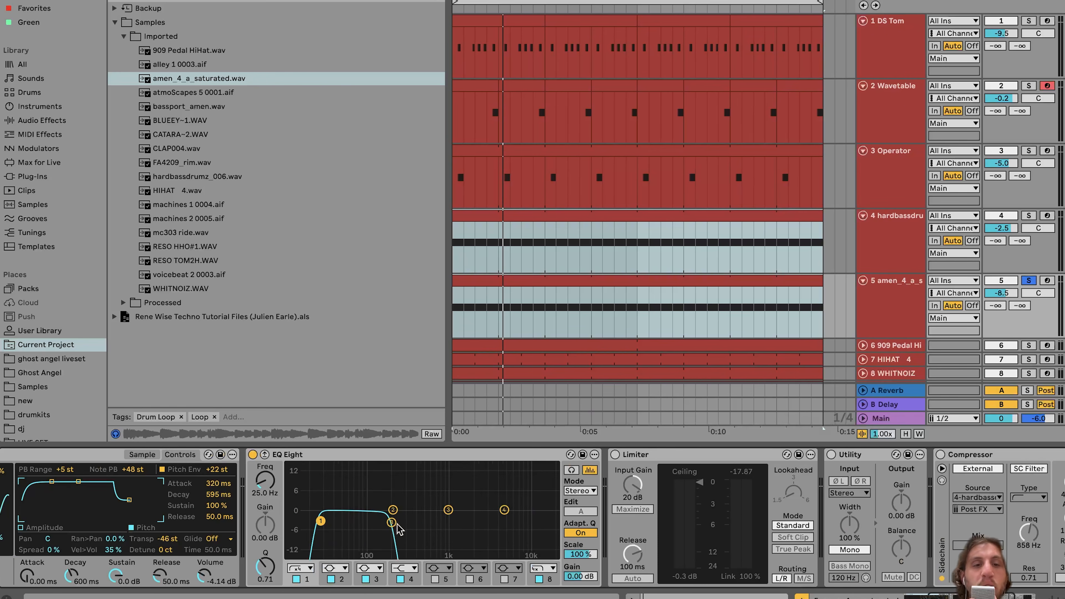
left_click(391, 523)
key("space")
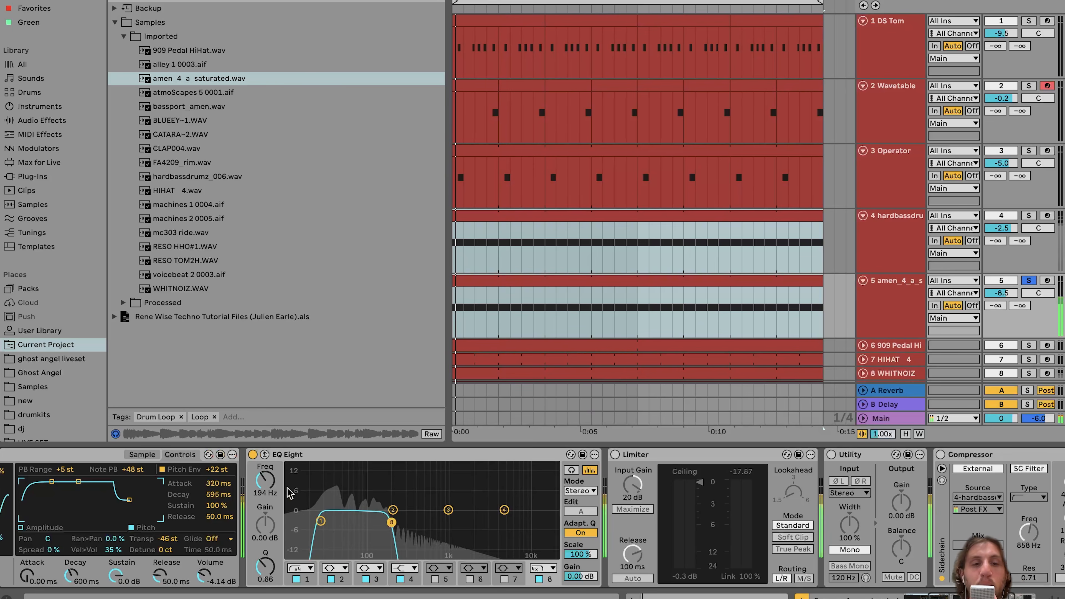
left_click(366, 580)
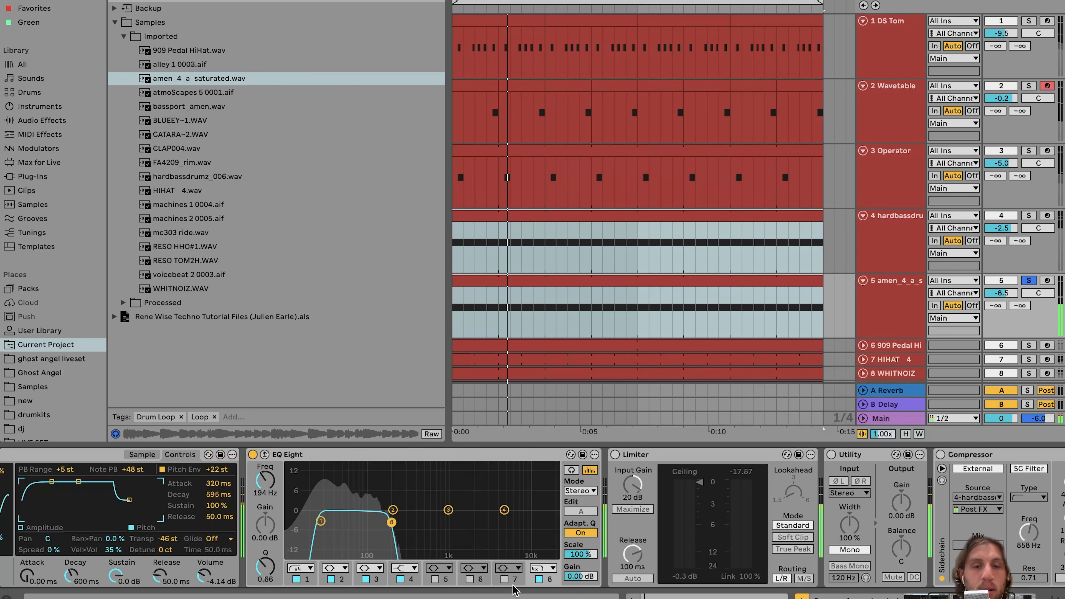
left_click(539, 579)
left_click(539, 580)
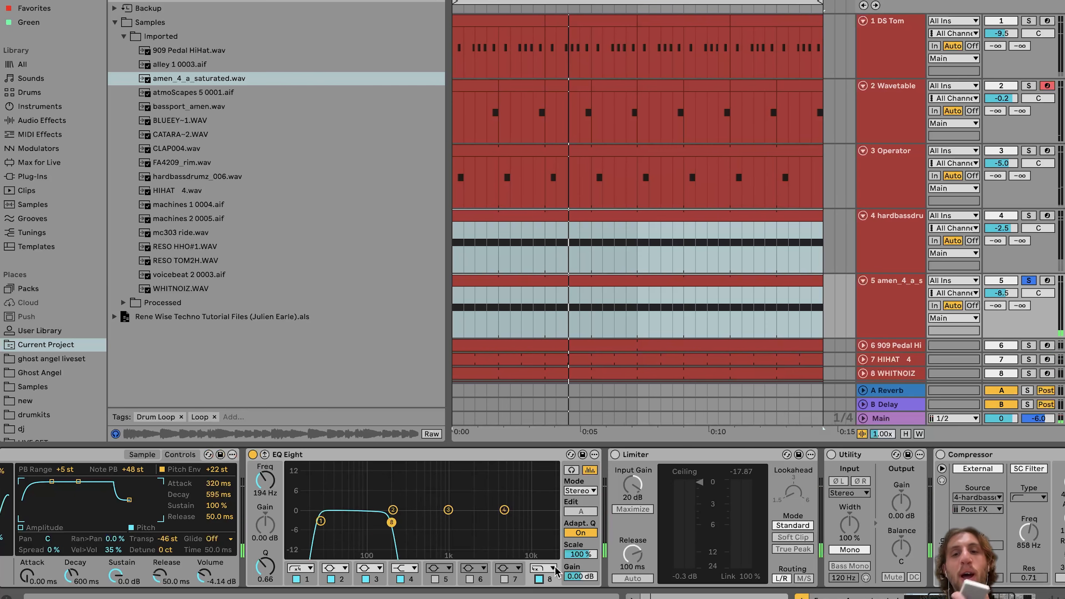
Step: Turn the Limiter and Utility back on for the amen_4_a track while auditioning it
left_click(614, 454)
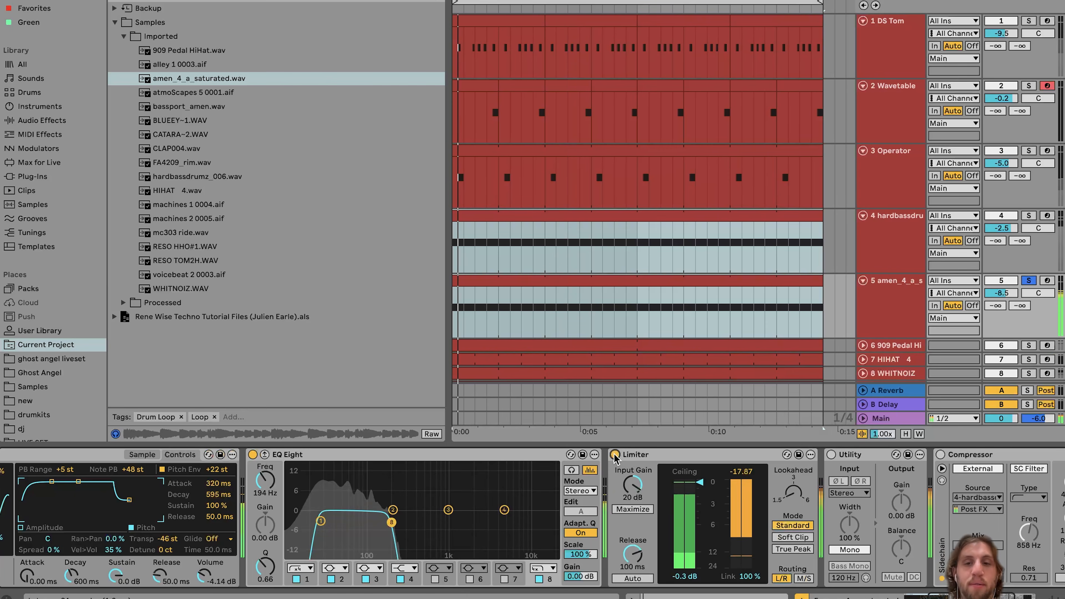
scroll(615, 457, "right", 5)
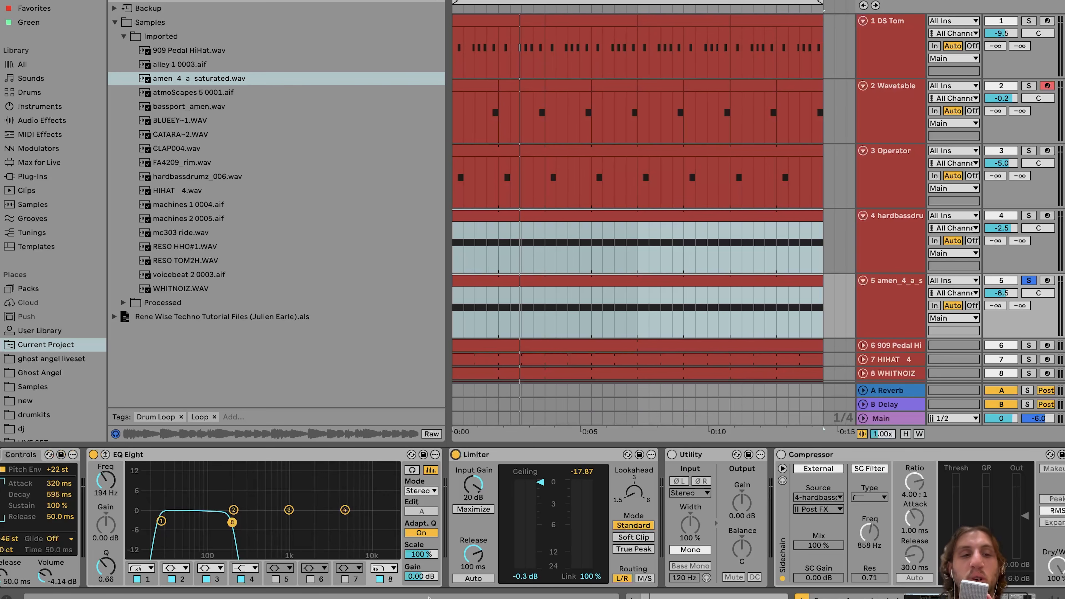
left_click(672, 454)
scroll(650, 539, "right", 3)
key("space")
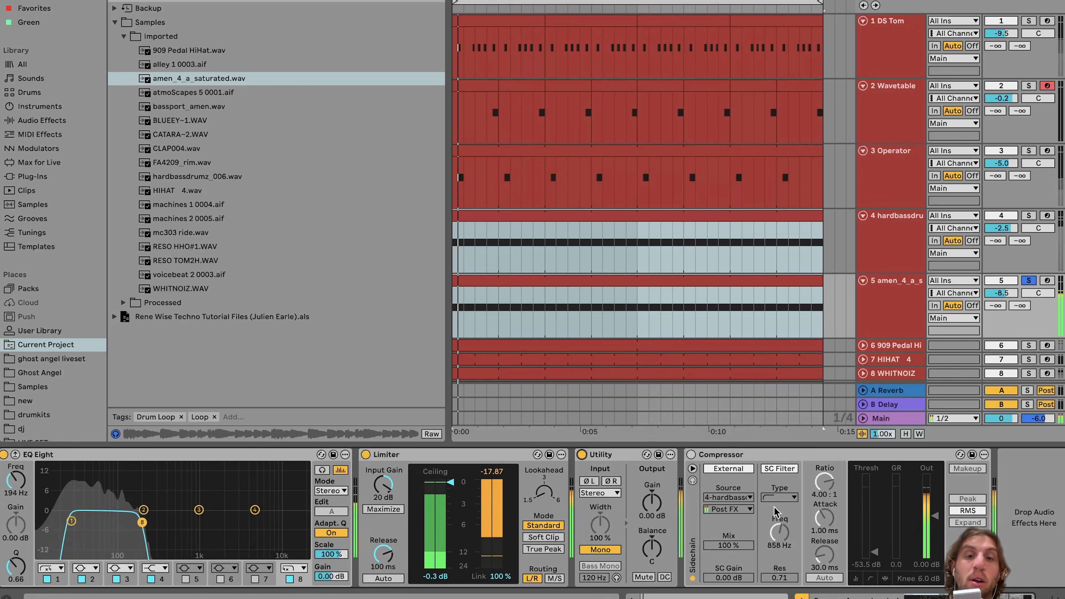
Step: Turn the sidechained Compressor back on and solo the hardbassdrumz track together with amen_4_a
left_click(690, 454)
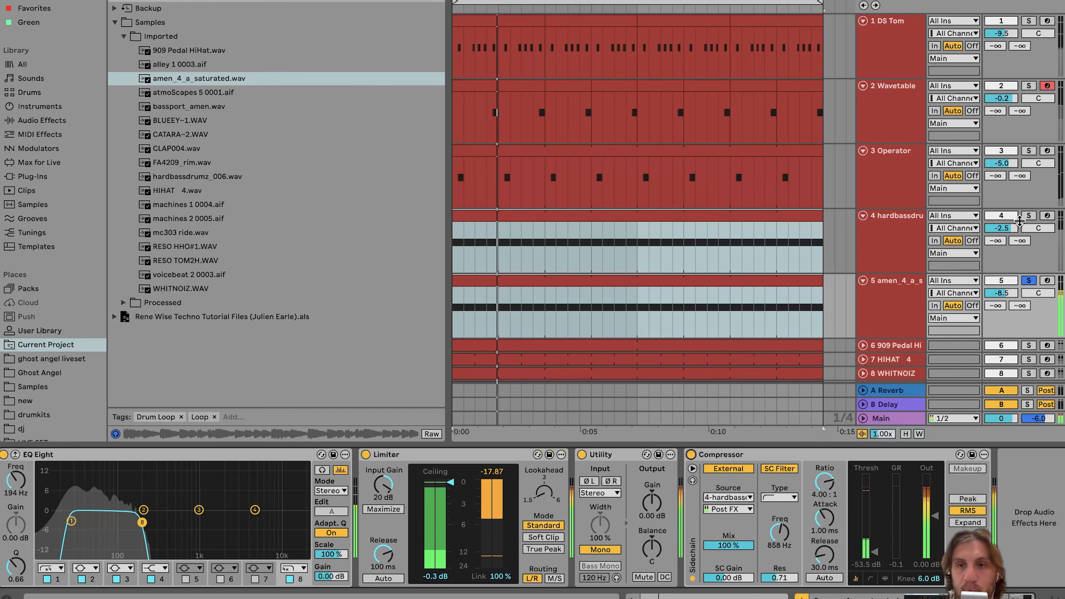
left_click(1029, 215)
left_click(906, 315)
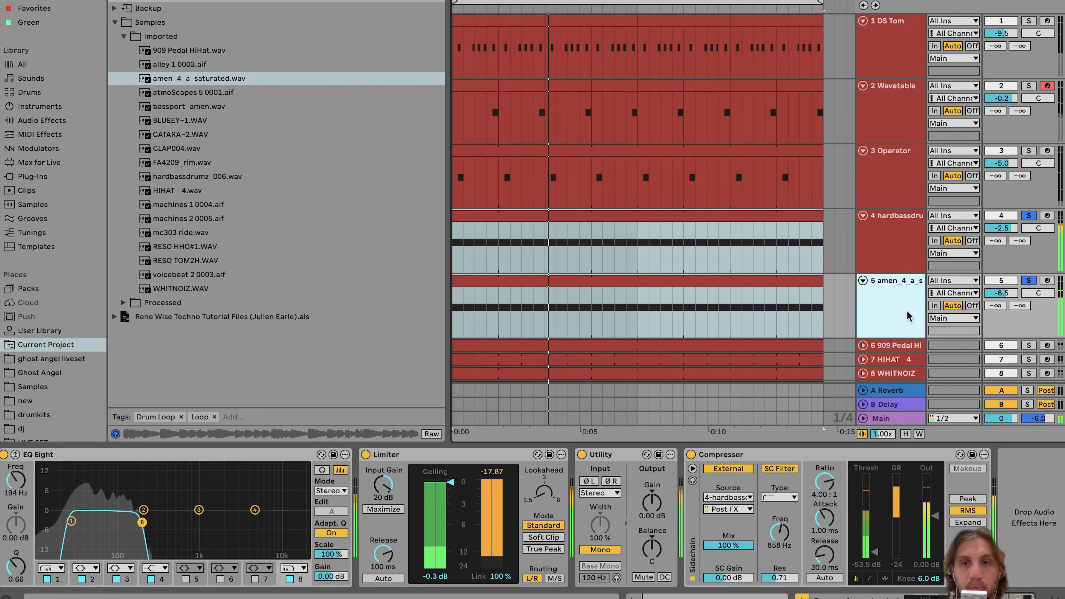
Step: Replace the sample in the amen_4_a track's sampler with bassport_amen.wav
scroll(402, 544, "left", 5)
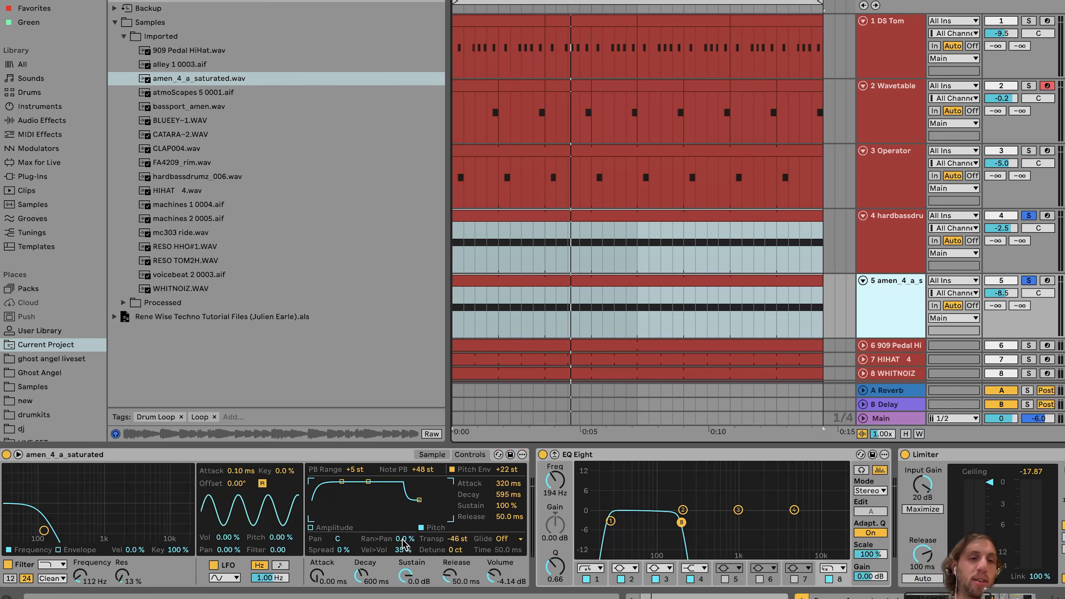
left_click(433, 455)
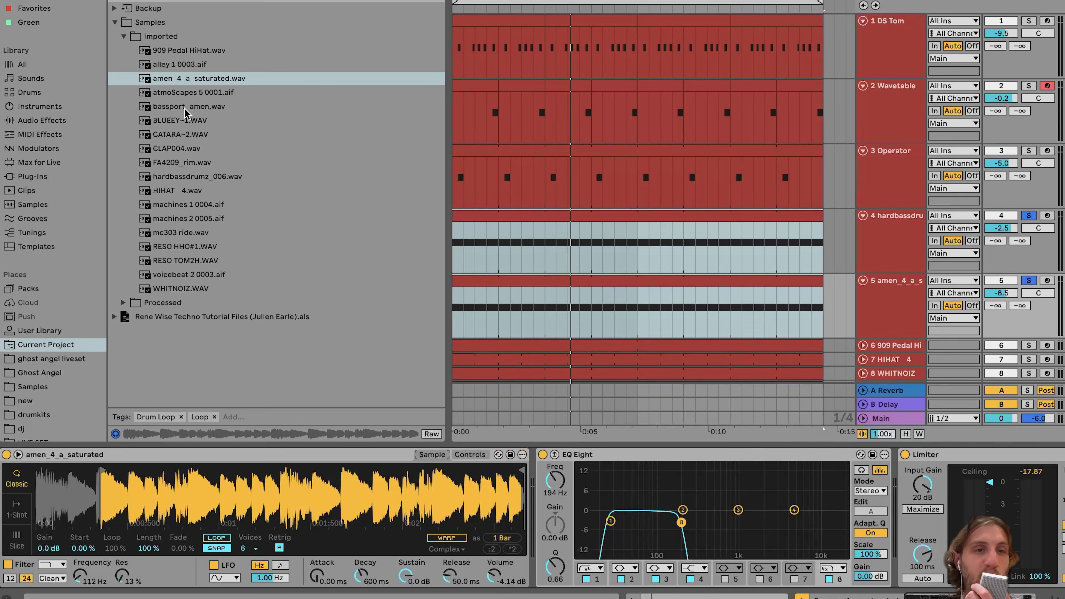
left_click_drag(180, 107, 138, 498)
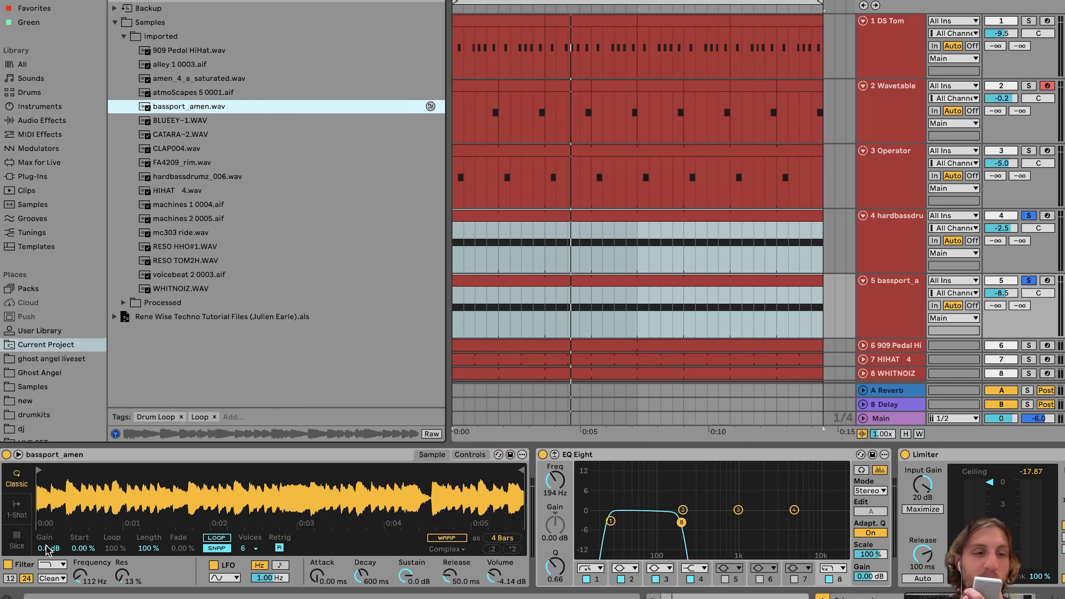
Step: Set the bassport_amen sample's gain to 6.2 dB and move its start point slightly later during playback
left_click_drag(48, 548, 48, 528)
key("space")
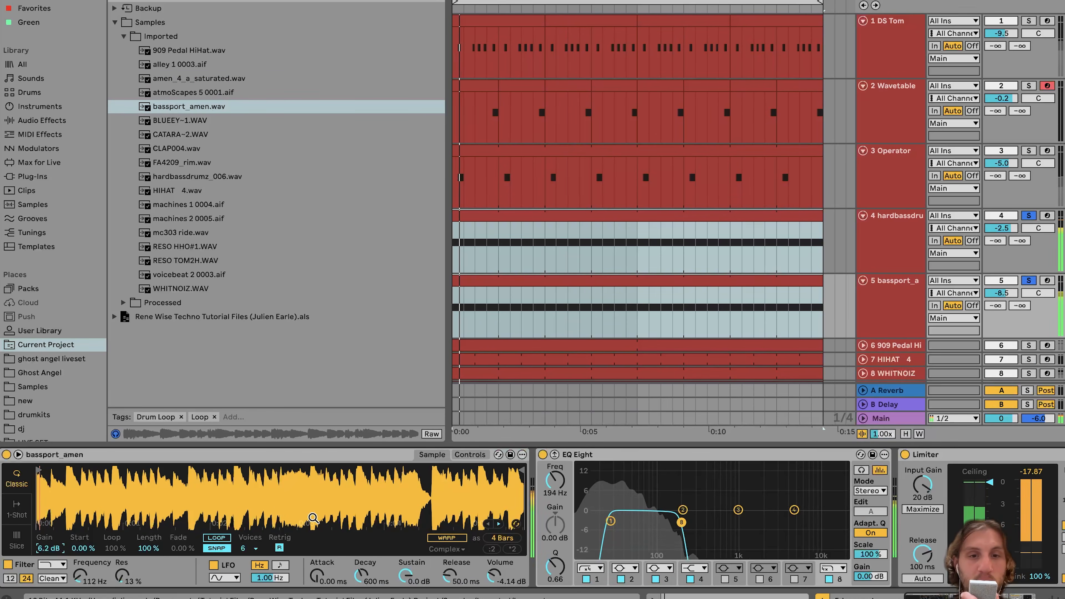
left_click_drag(41, 471, 78, 474)
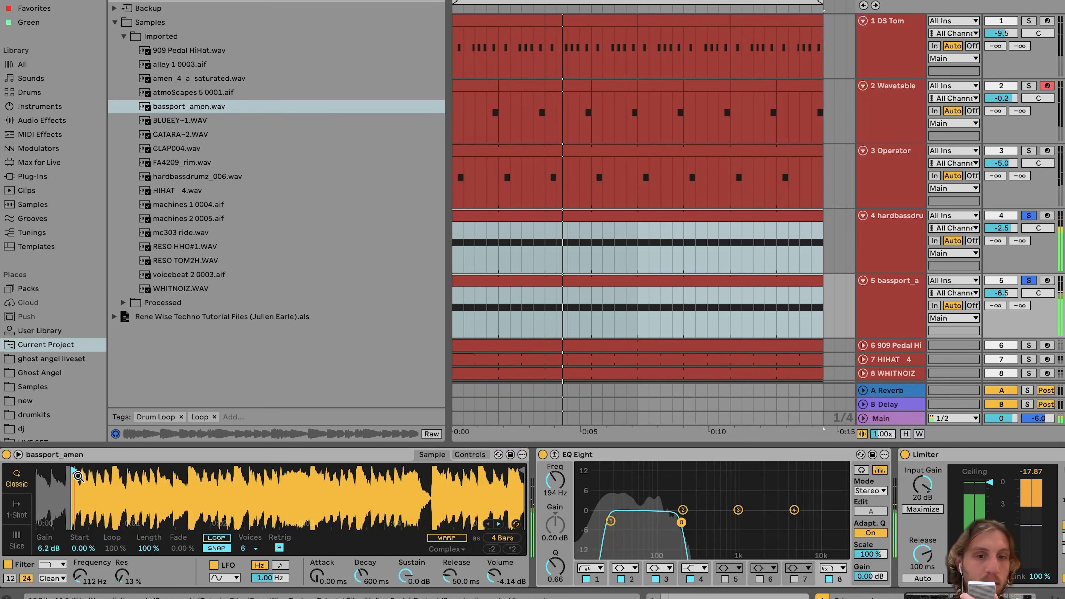
key("space")
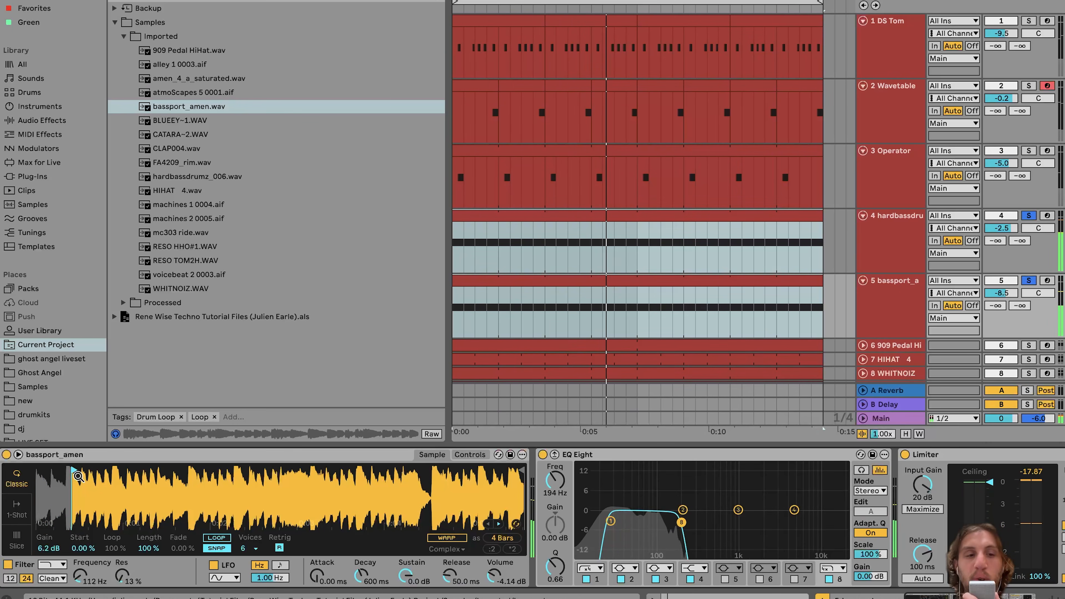
Step: Undo the start point, gain and sample changes to restore amen_4_a_saturated in the sampler
key("super+z")
key("super+z")
key("super+z")
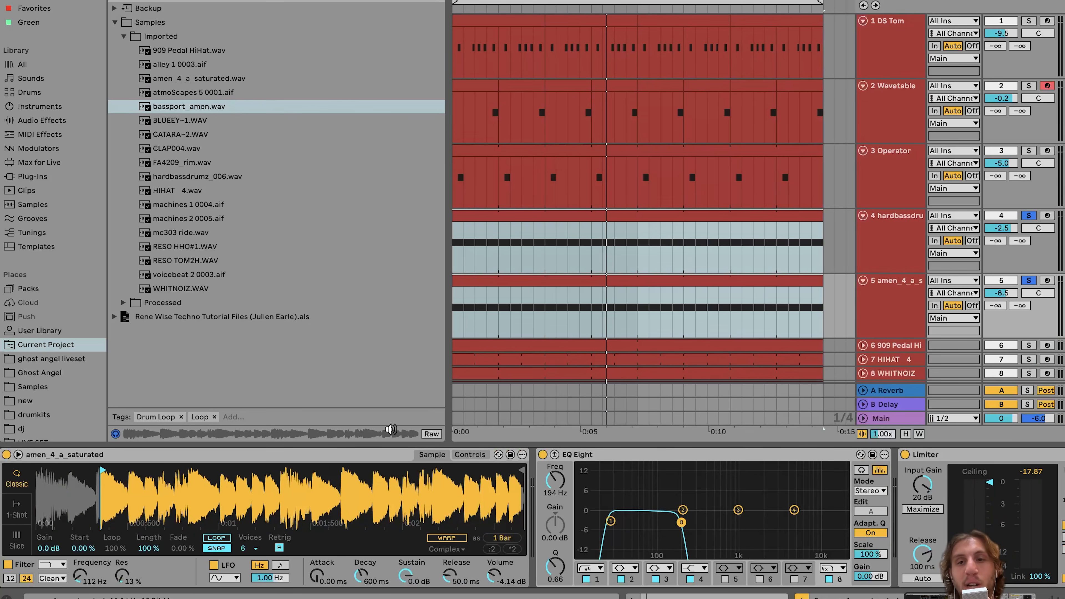
Step: Solo tracks 6 to 9, from 909 Pedal HiHat to Operator, play them together, and unfold them in the arrangement
scroll(871, 251, "down", 5)
left_click(896, 196)
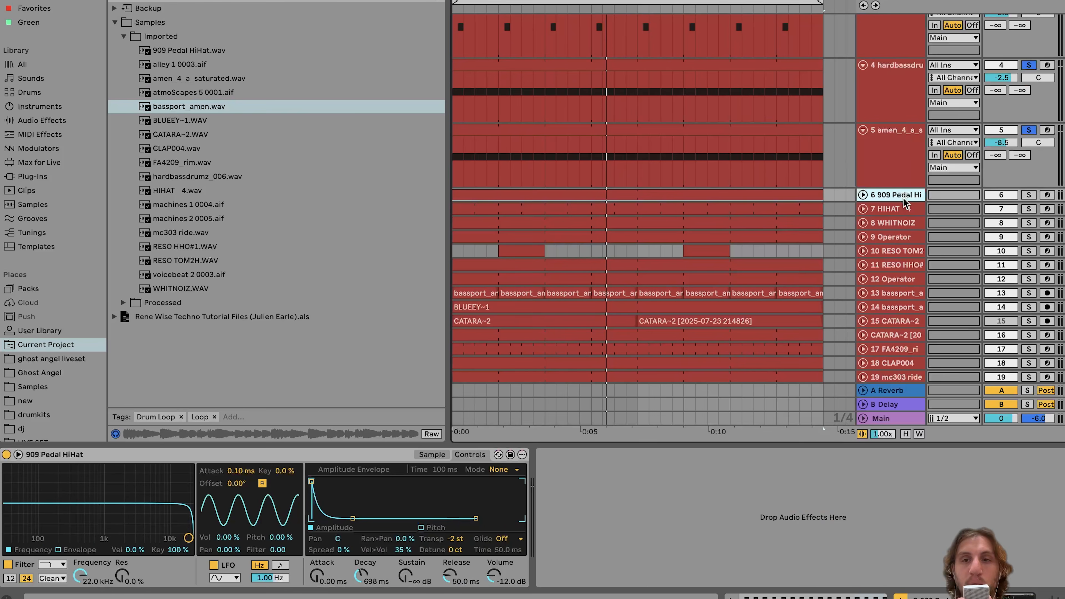
left_click(892, 238, "shift")
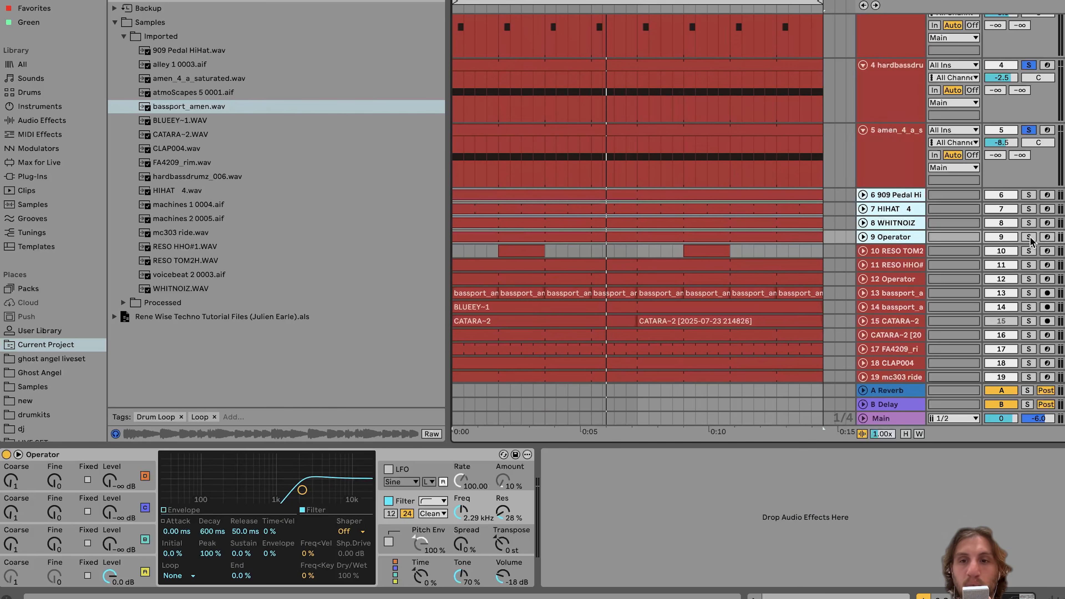
left_click(1029, 237)
key("space")
left_click(863, 237)
scroll(884, 205, "down", 1)
scroll(884, 209, "down", 1)
Step: Solo the 909 Pedal HiHat track alone and point out the Sustain setting of its amplitude envelope
left_click(883, 121)
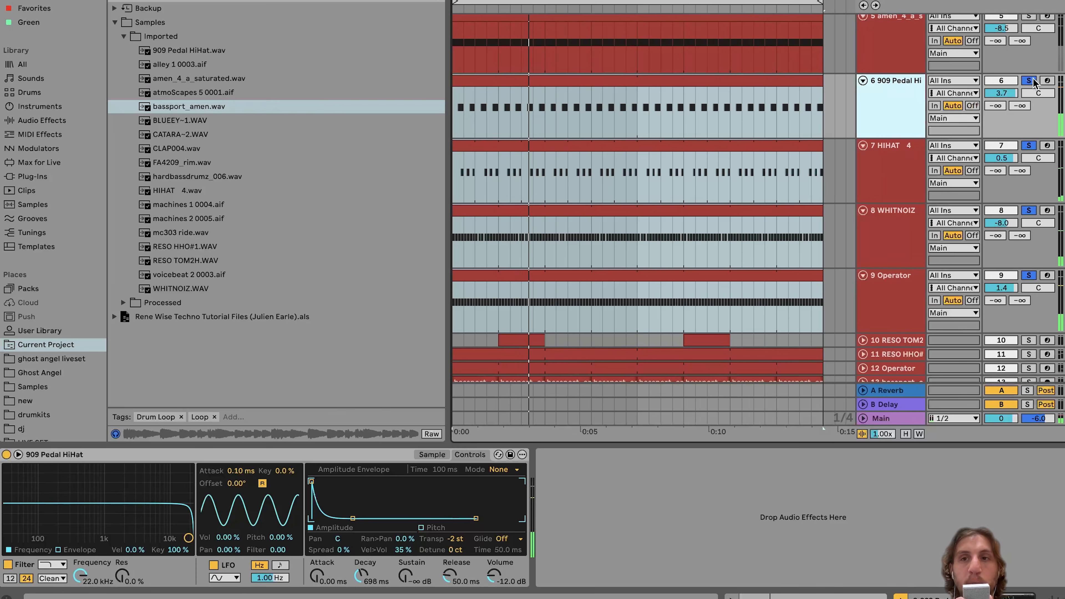
left_click(1029, 81)
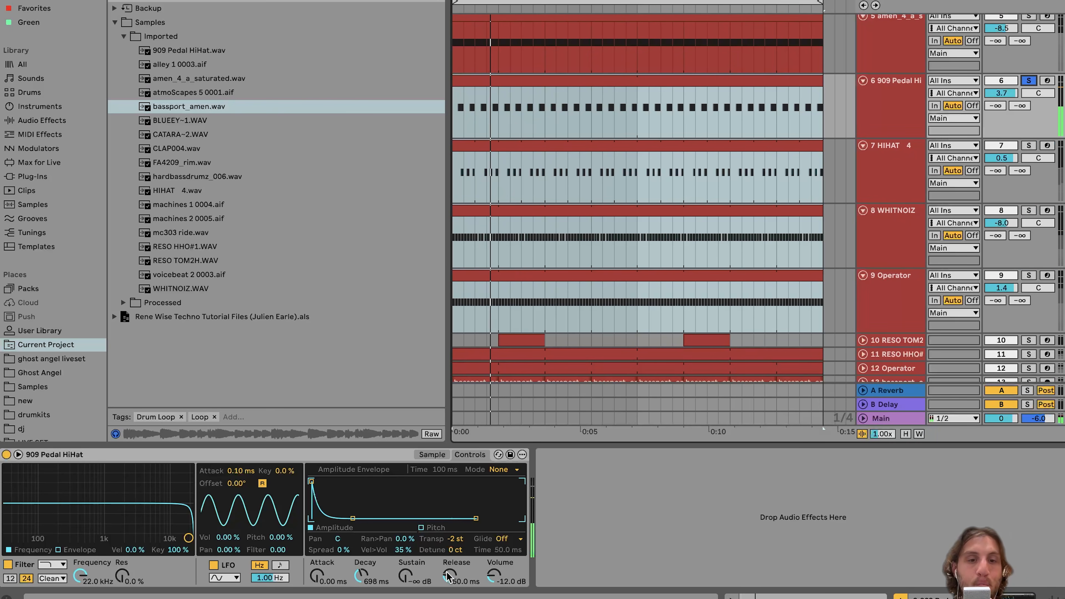
left_click(407, 579)
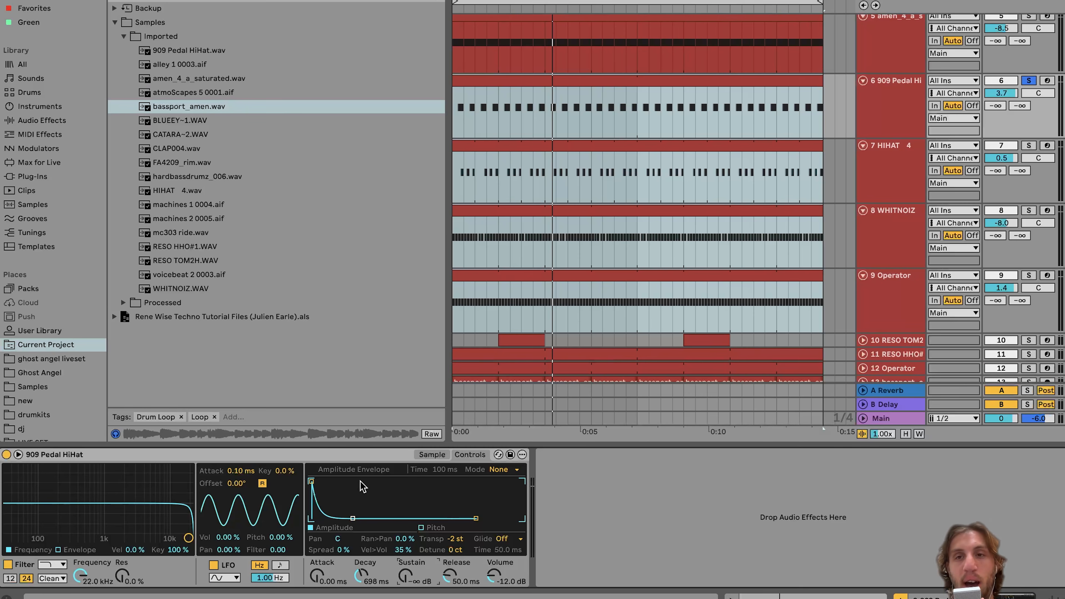
Step: Add the amen_4_a_saturated and hardbassdrumz_006 tracks to the soloed 909 Pedal HiHat and play them together
scroll(690, 255, "up", 3)
scroll(690, 256, "up", 1)
left_click(1028, 146)
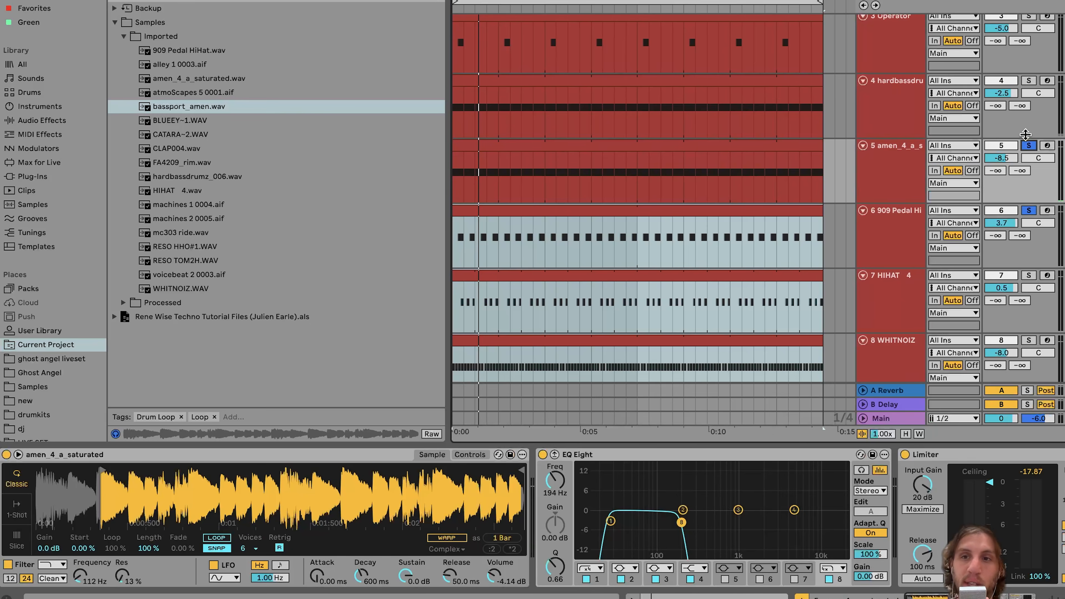
left_click(1027, 84)
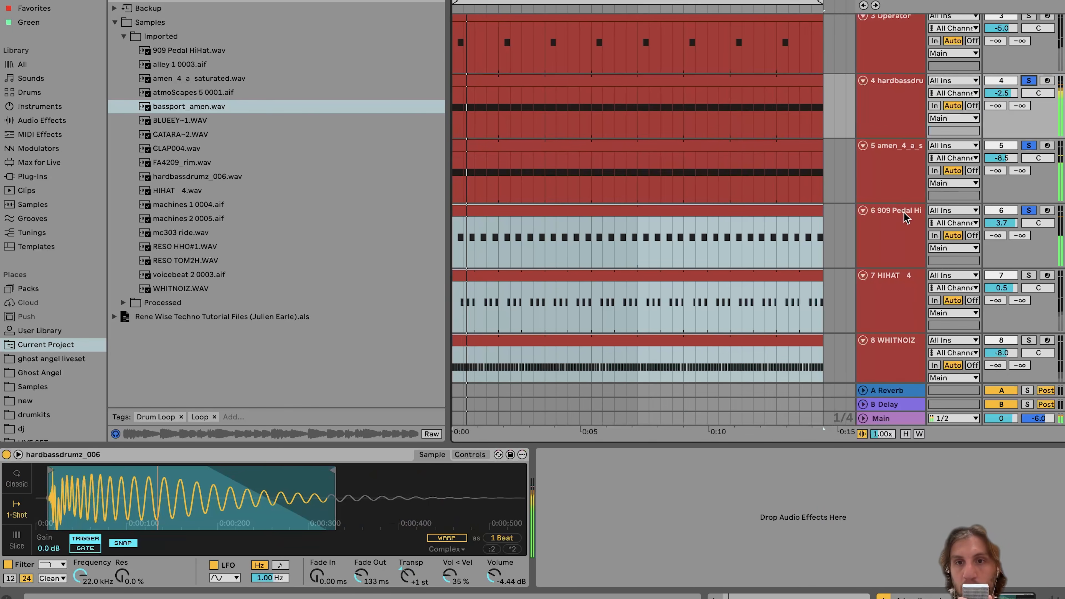
Step: Add the HIHAT 4 track to the solo and show its amplitude envelope controls, toggling playback
scroll(905, 218, "down", 3)
scroll(904, 217, "down", 2)
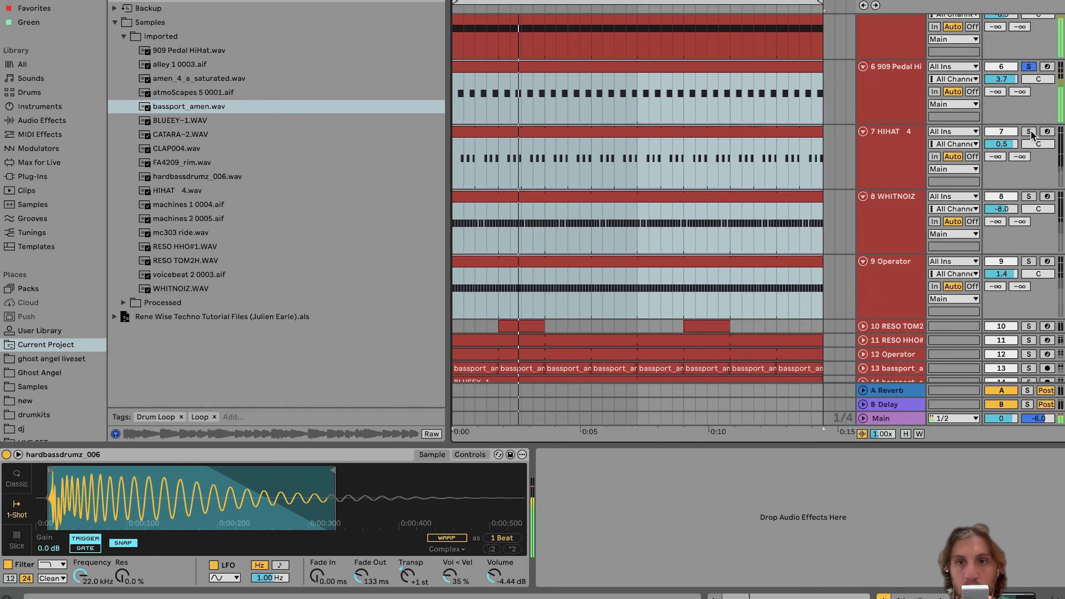
left_click(1029, 132)
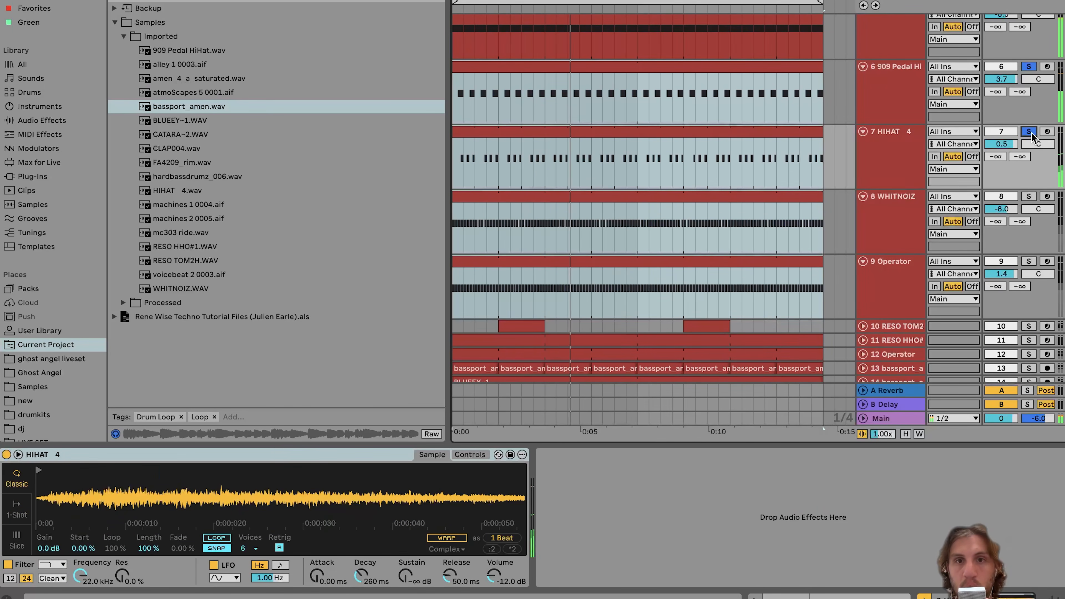
left_click(877, 183)
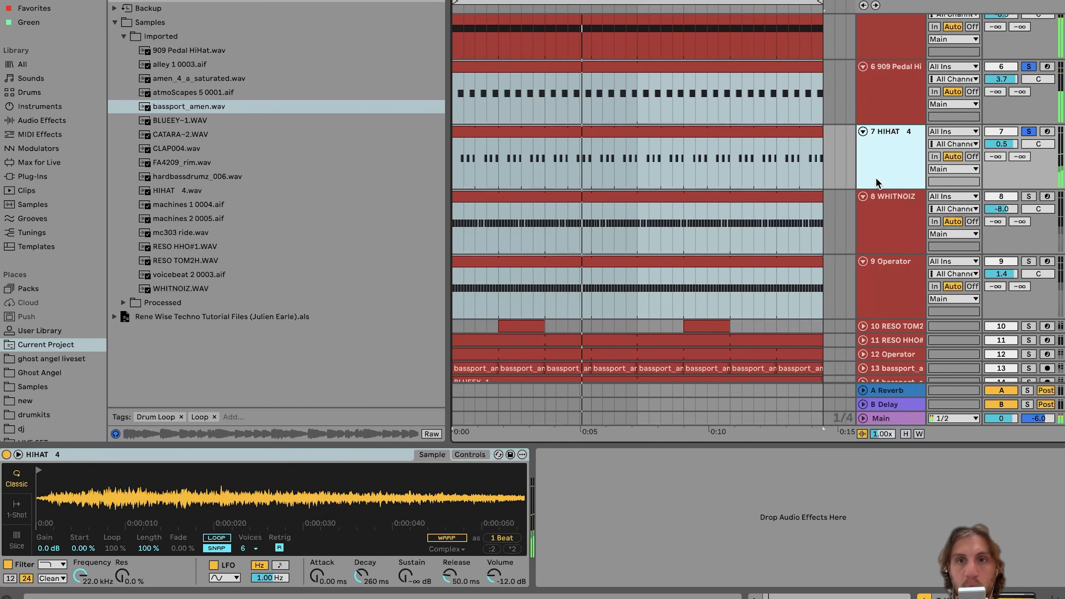
left_click(477, 455)
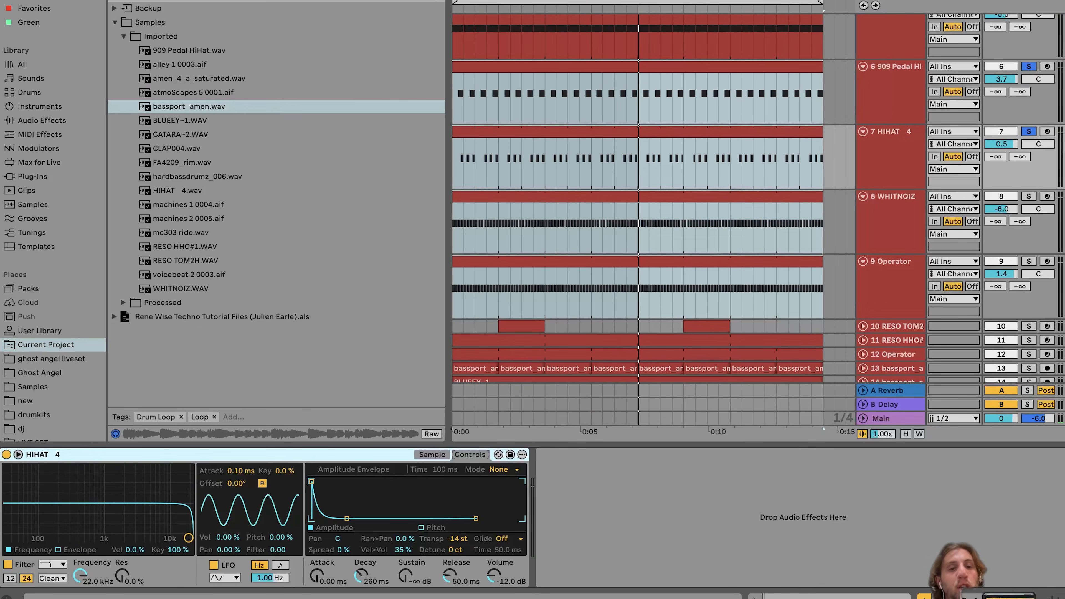
key("space")
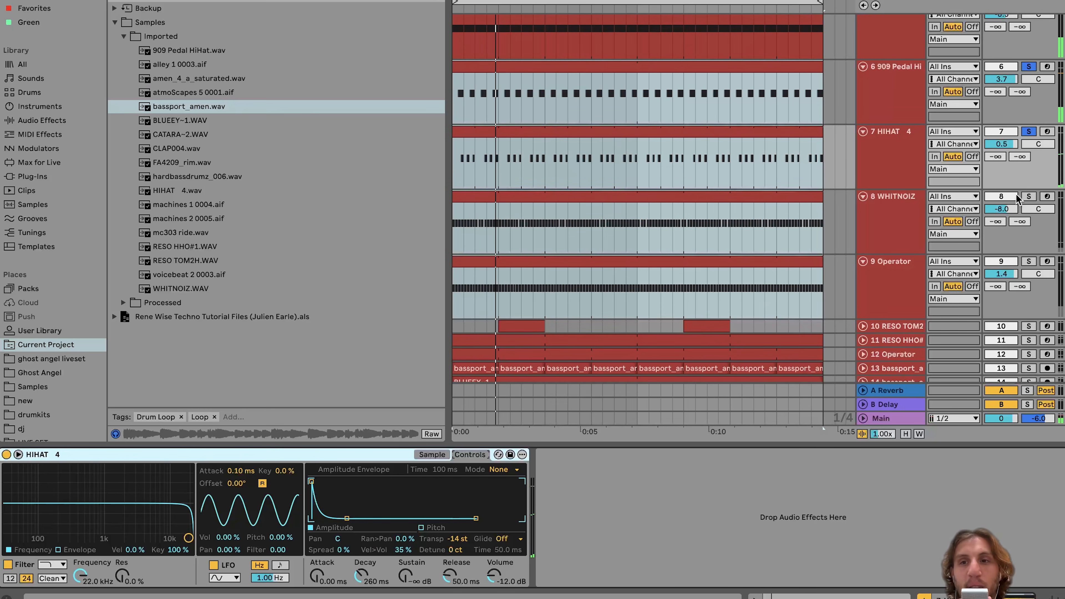
Step: Add the WHITNOIZ and Operator tracks to the solo, and bring back the HIHAT 4 track's sampler
left_click(1029, 196)
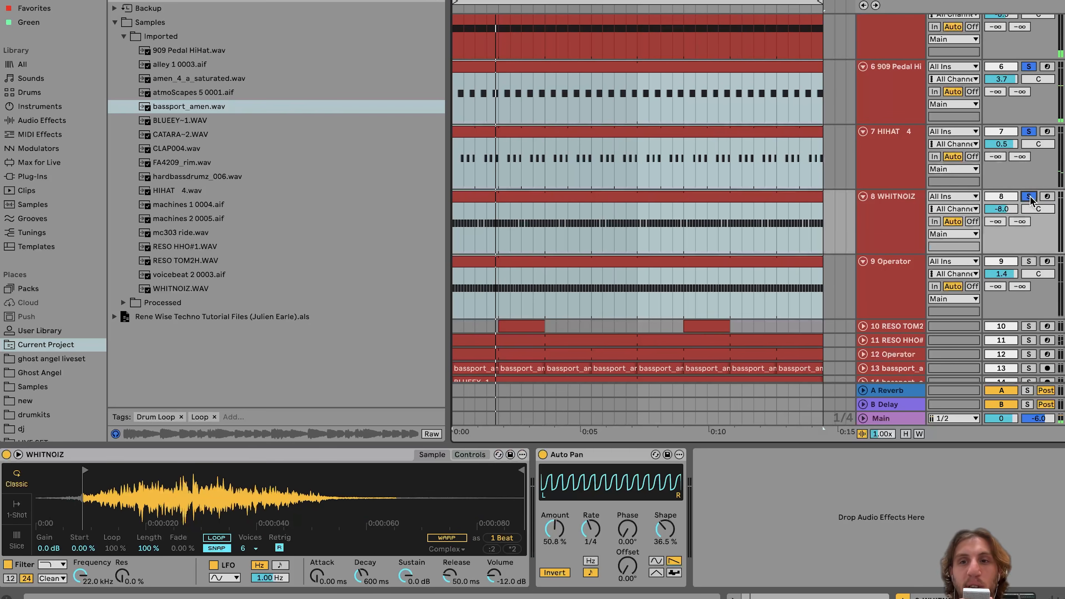
left_click(1028, 260)
left_click(891, 142)
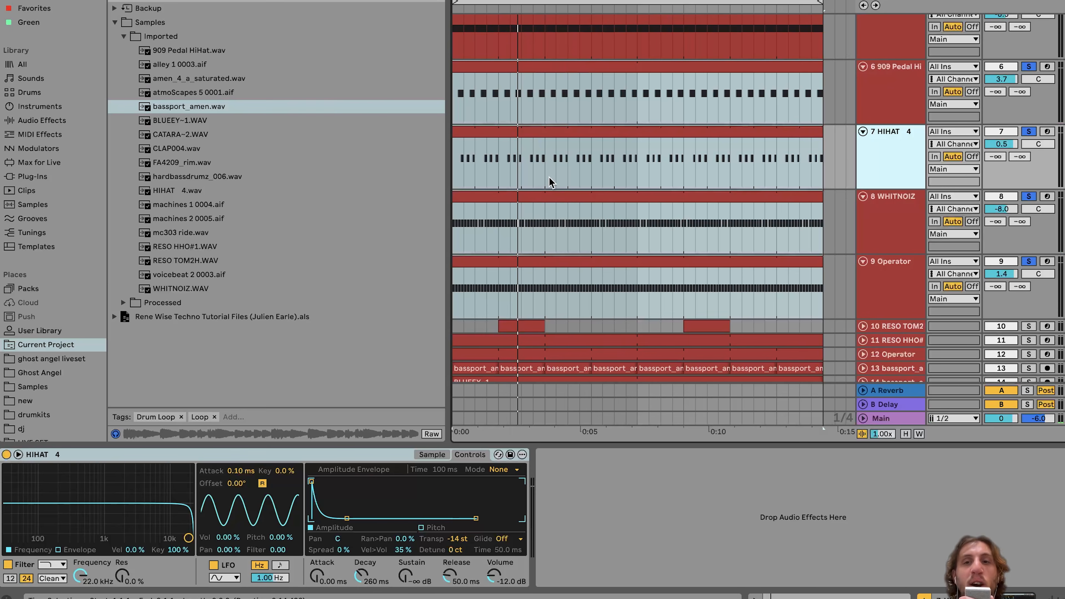
Step: Solo the WHITNOIZ track alone, inspect its clip's C3 note pattern, and return to its sampler and Auto Pan
left_click(907, 221)
left_click(1027, 197)
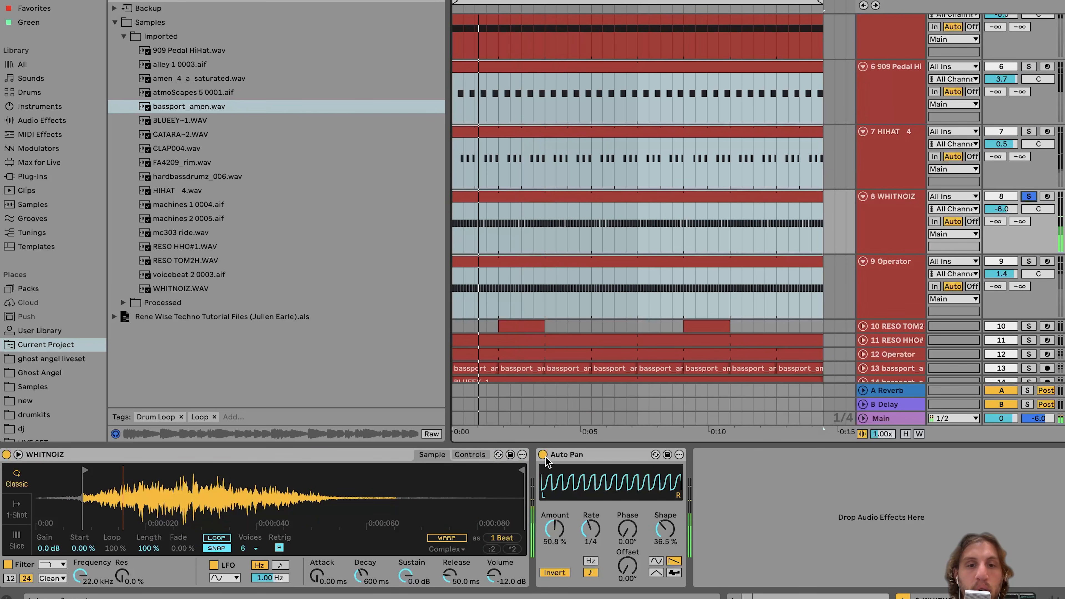
double_click(487, 194)
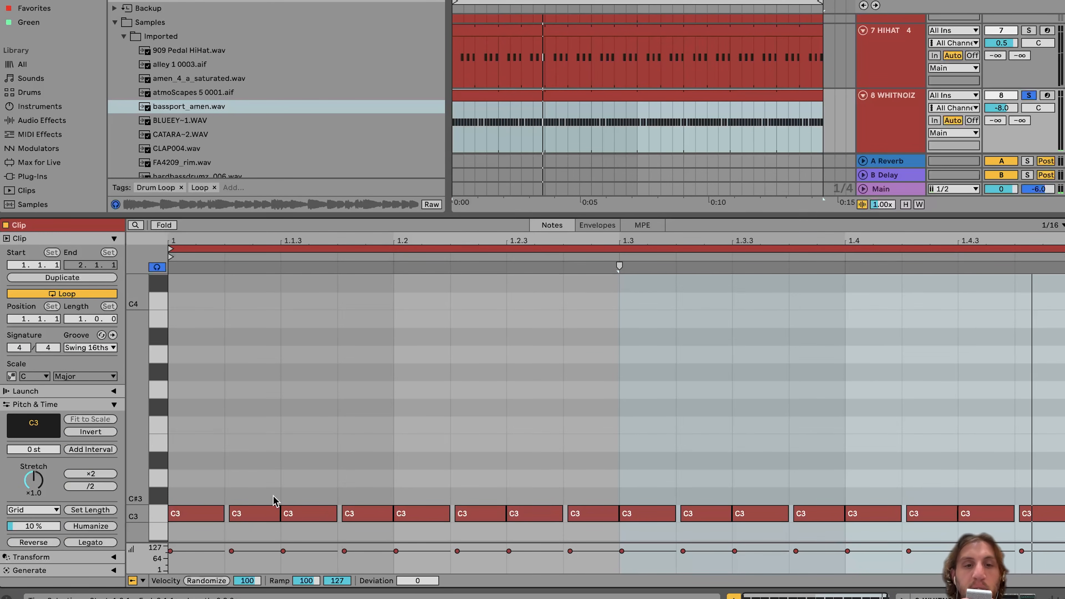
key("shift+Tab")
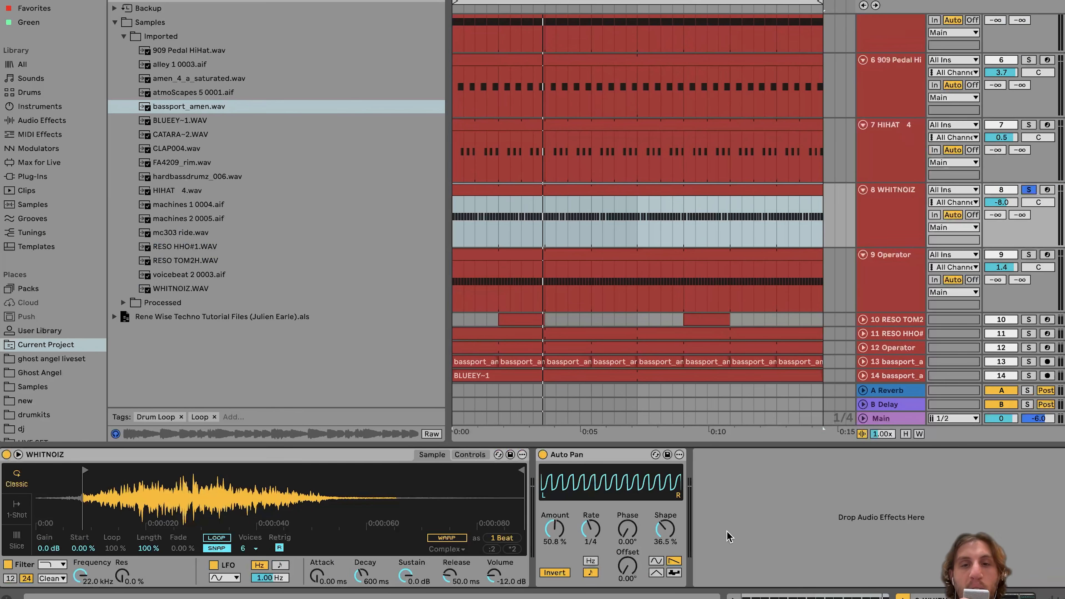
Step: Solo track 9 Operator alone, play it, inspect its clip's notes and velocities, and return to the device
left_click(1028, 255)
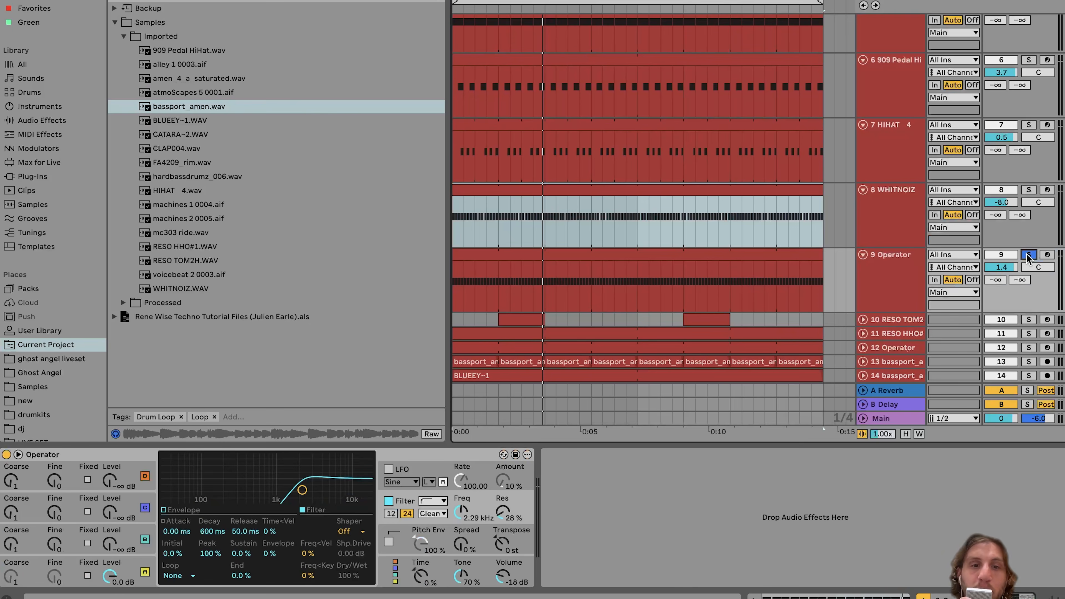
key("space")
left_click(891, 276)
double_click(775, 255)
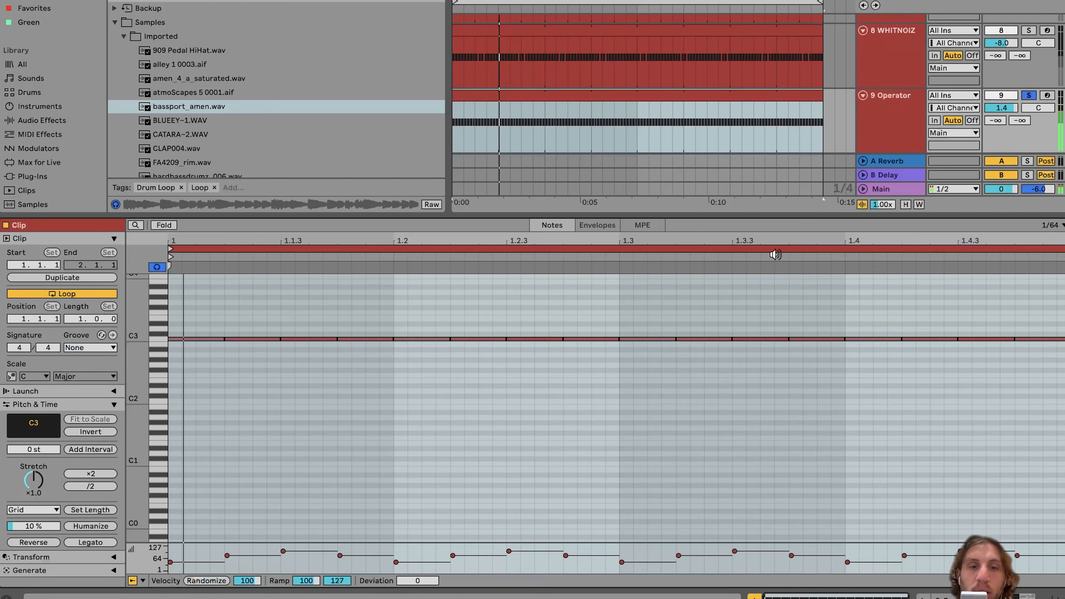
left_click(895, 132)
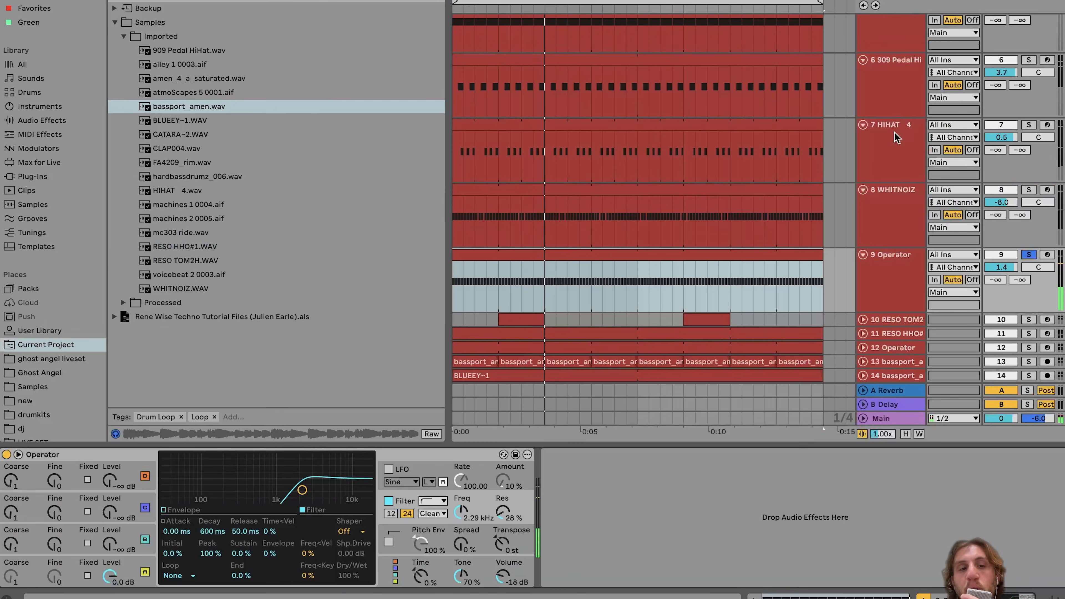
Step: Show the envelope of Operator's oscillator A and the filter settings, and play the track
left_click(134, 571)
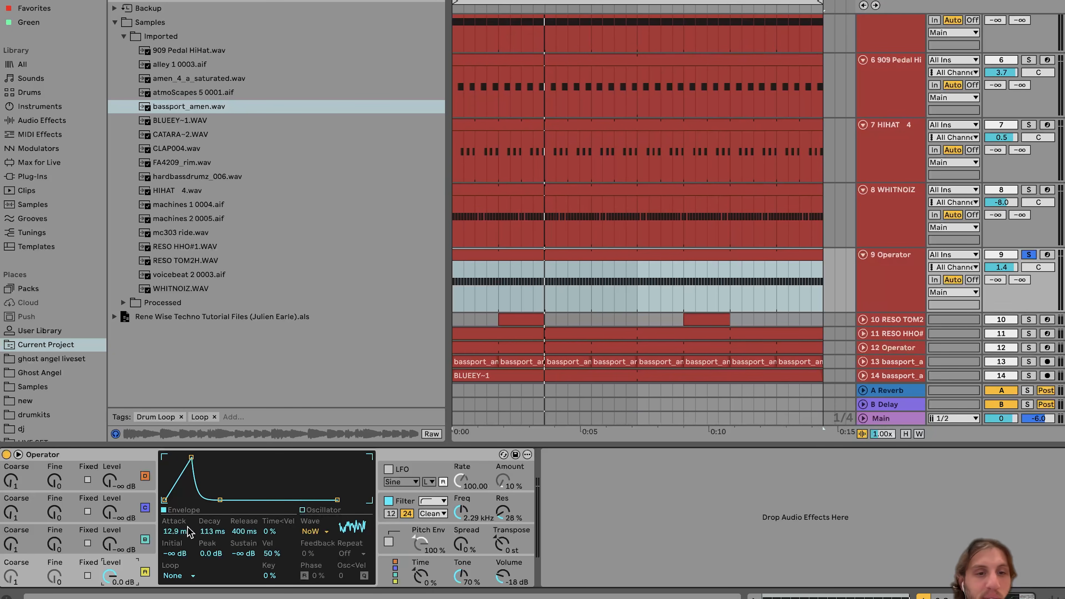
left_click(401, 505)
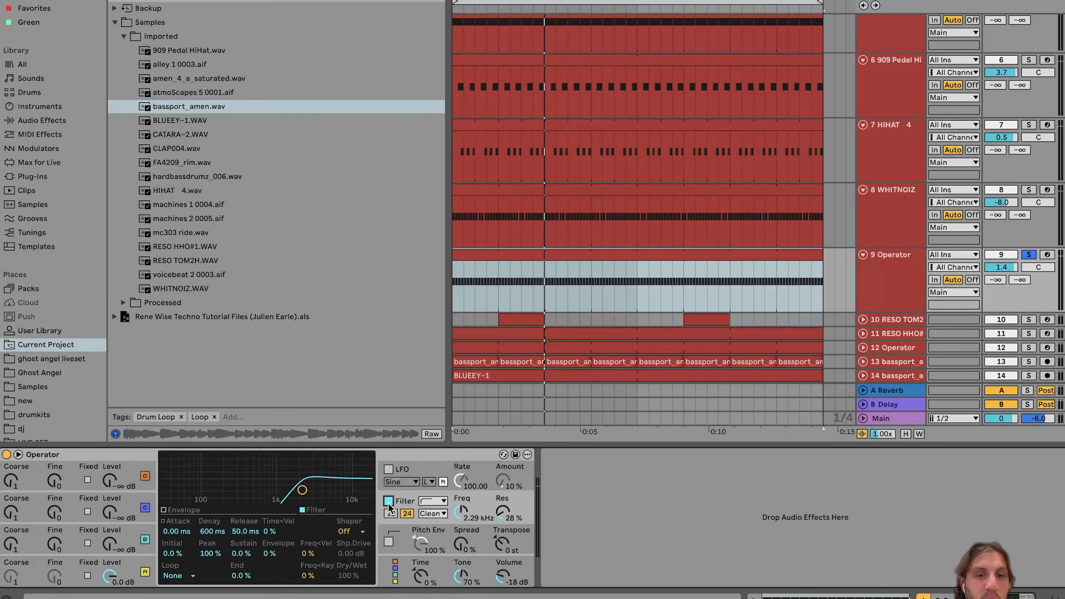
key("space")
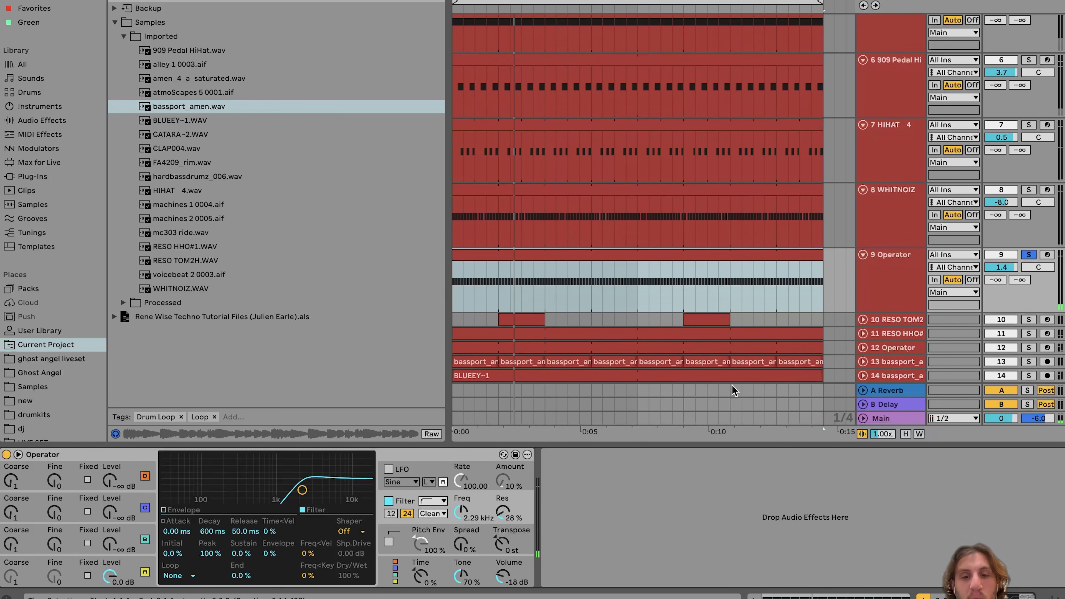
Step: Add the WHITNOIZ and 909 Pedal HiHat tracks to the soloed Operator track
left_click(1028, 190)
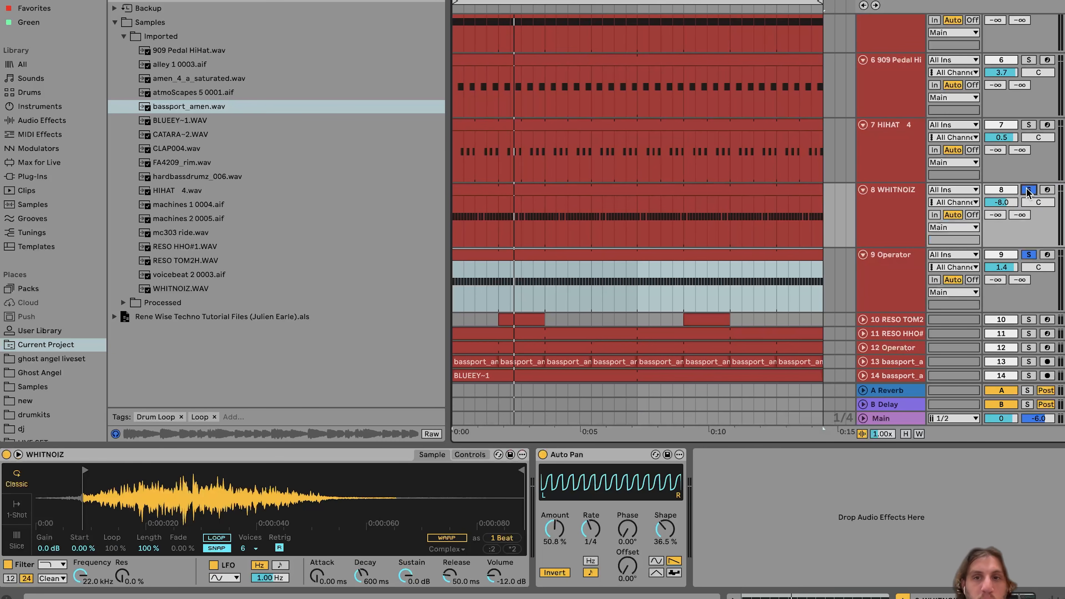
left_click(1028, 60)
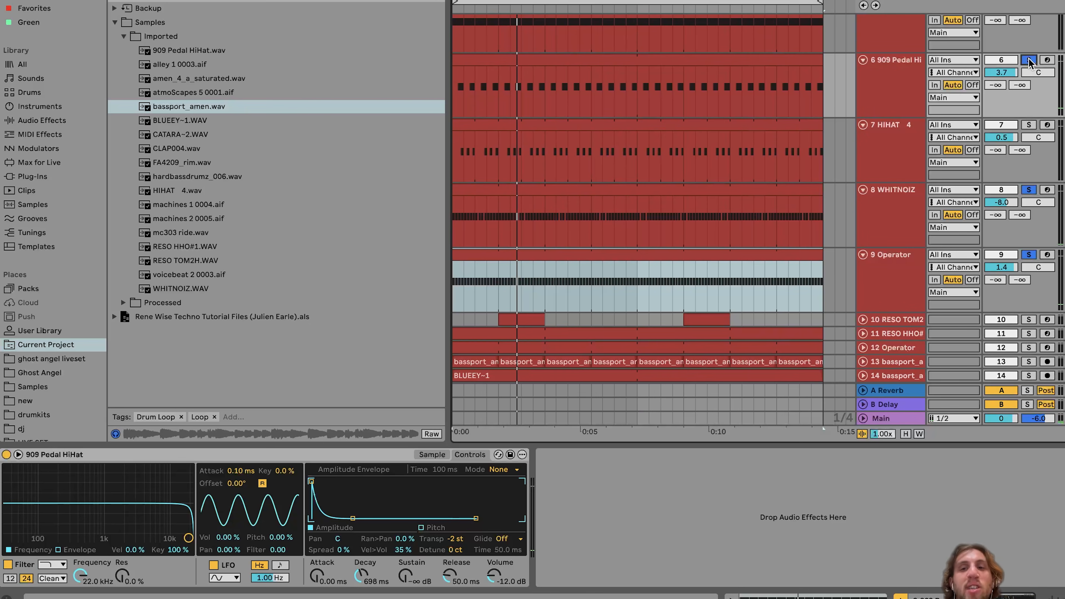
Step: Unfold tracks 10 RESO TOM2H and 11 RESO HHO#1 in the arrangement
scroll(1028, 57, "down", 5)
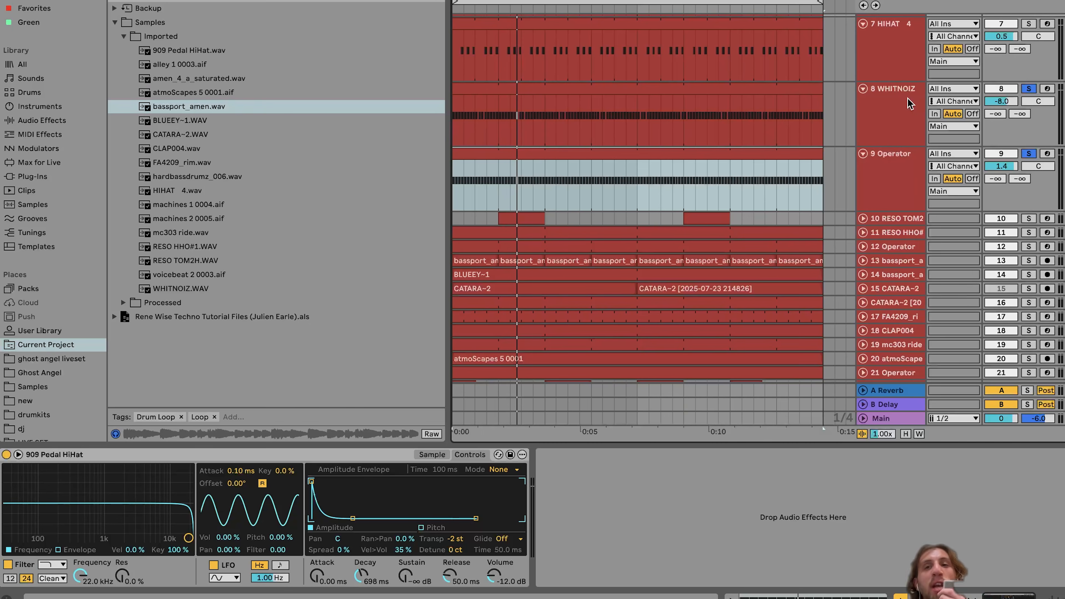
scroll(904, 76, "down", 1)
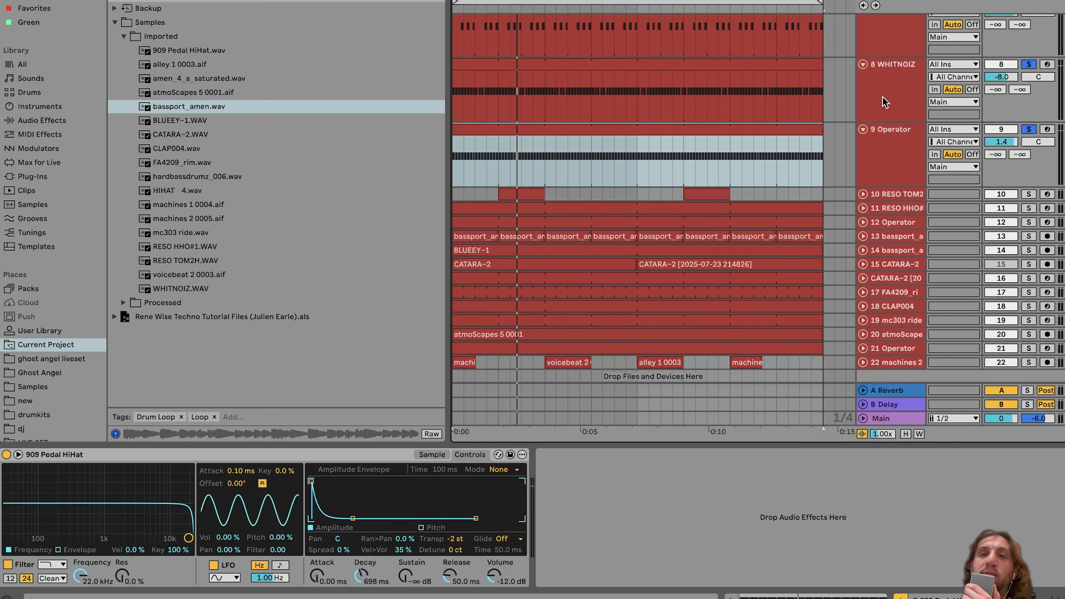
scroll(885, 102, "down", 1)
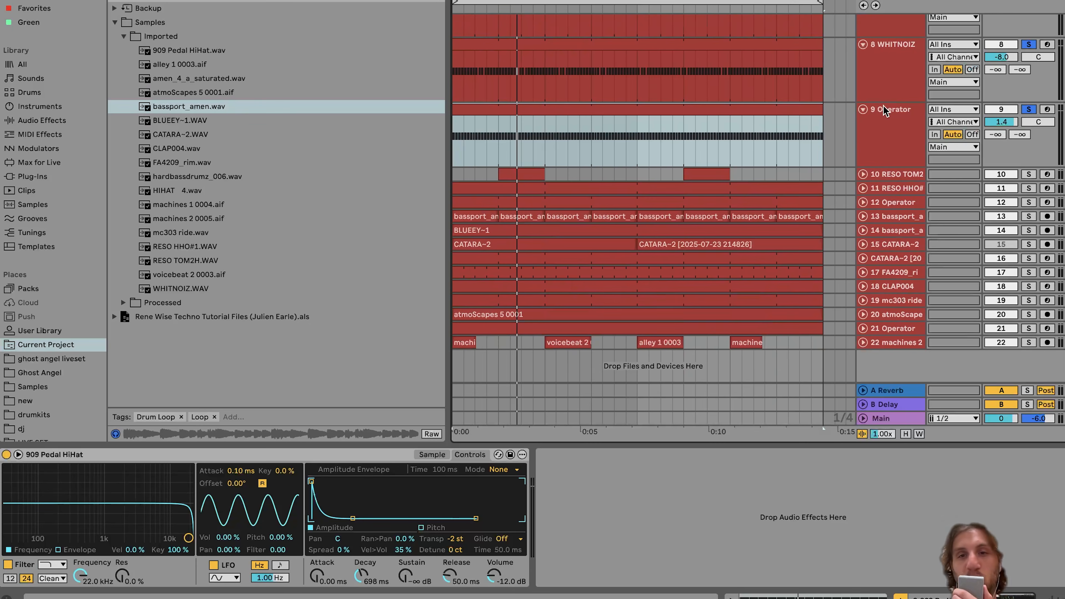
left_click(862, 175)
left_click(863, 239)
Step: Add the RESO HHO#1 and RESO TOM2H tracks to the solo, play the group, and select RESO TOM2H
scroll(863, 243, "down", 5)
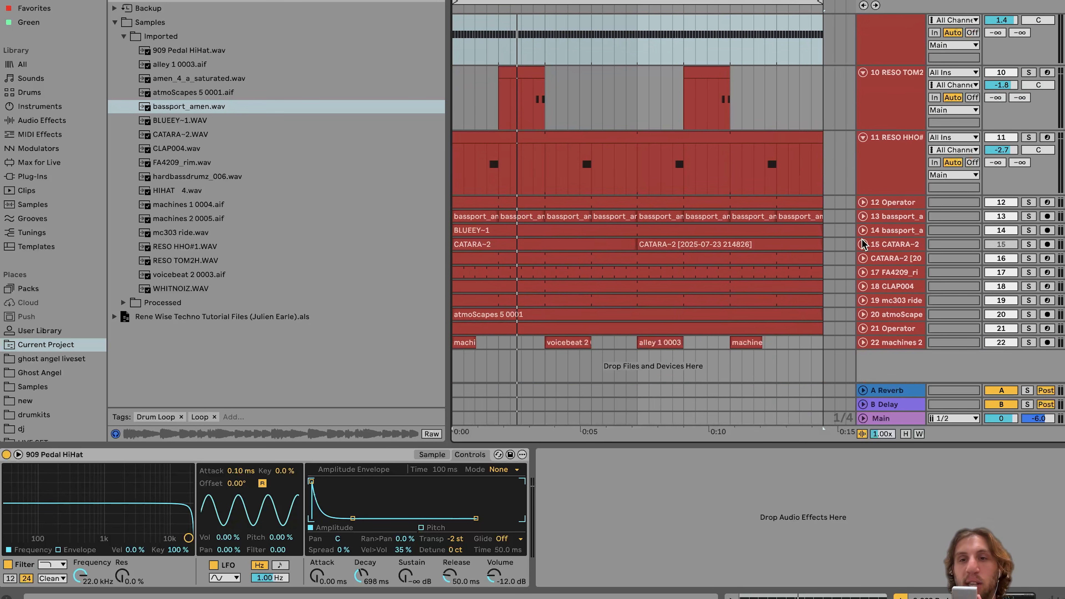
left_click(1028, 137)
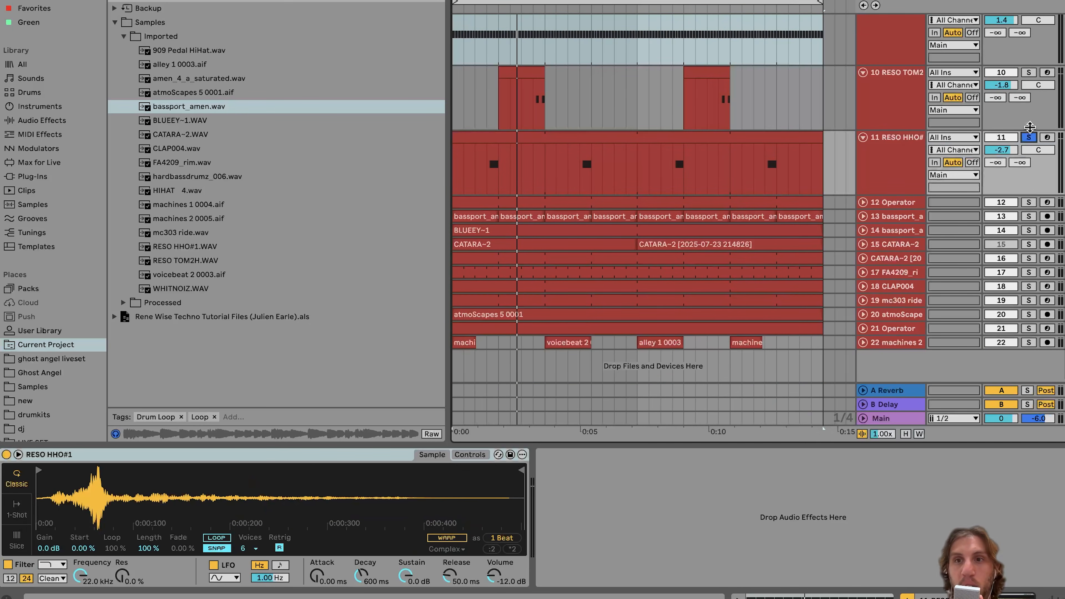
left_click(1028, 72)
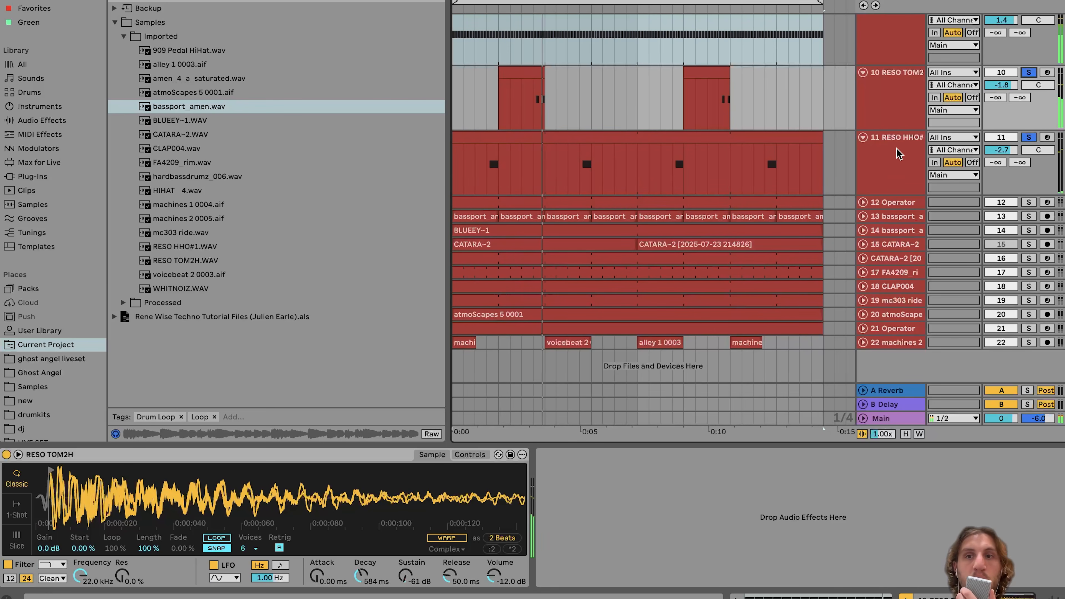
left_click(895, 106)
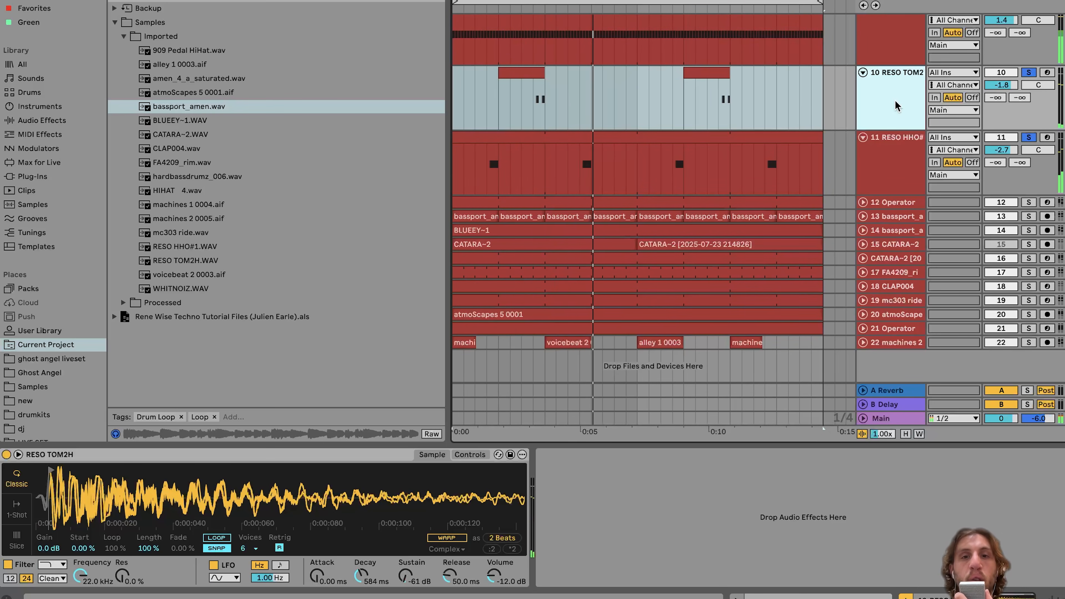
Step: Solo the RESO HHO#1 track alone and play it from just before its first note
left_click(889, 174)
left_click(1028, 138)
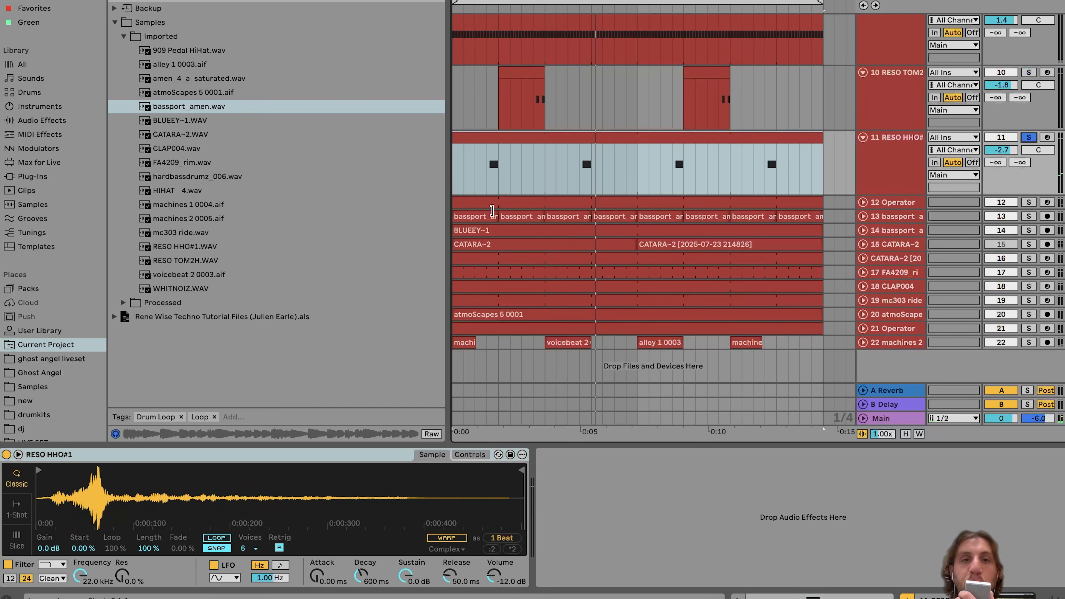
left_click(487, 178)
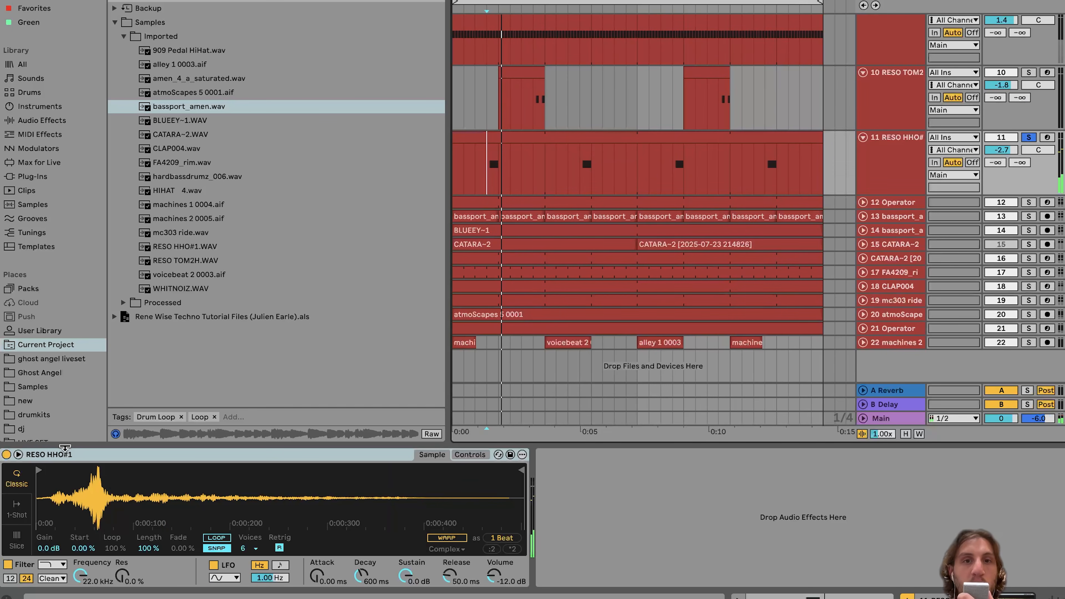
Step: Inspect the RESO HHO#1 clip's C3 note in the note editor, and return to the track's sampler
scroll(557, 193, "up", 6)
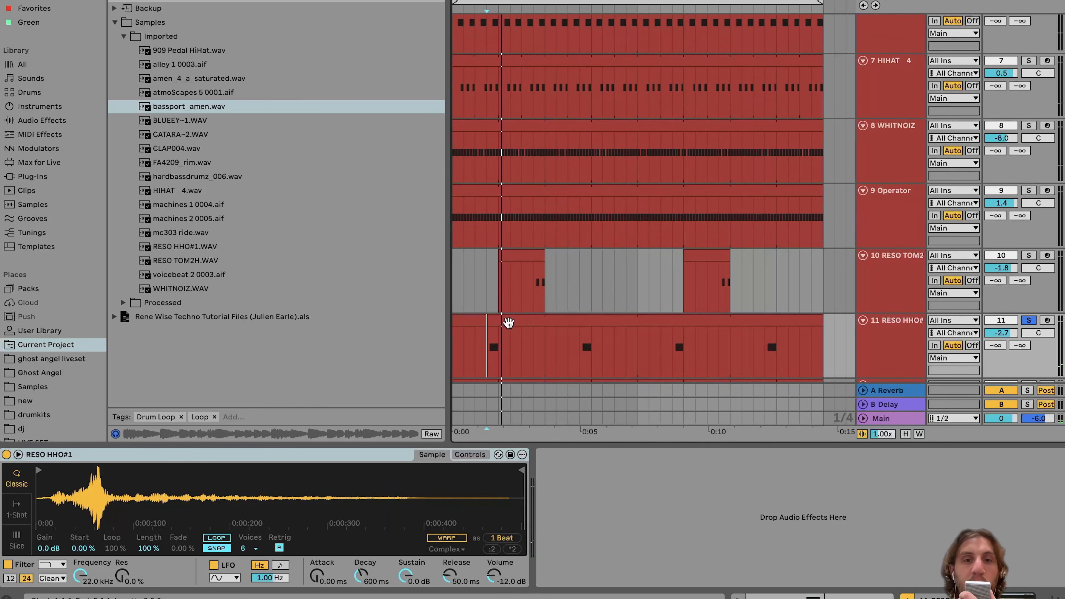
double_click(508, 322)
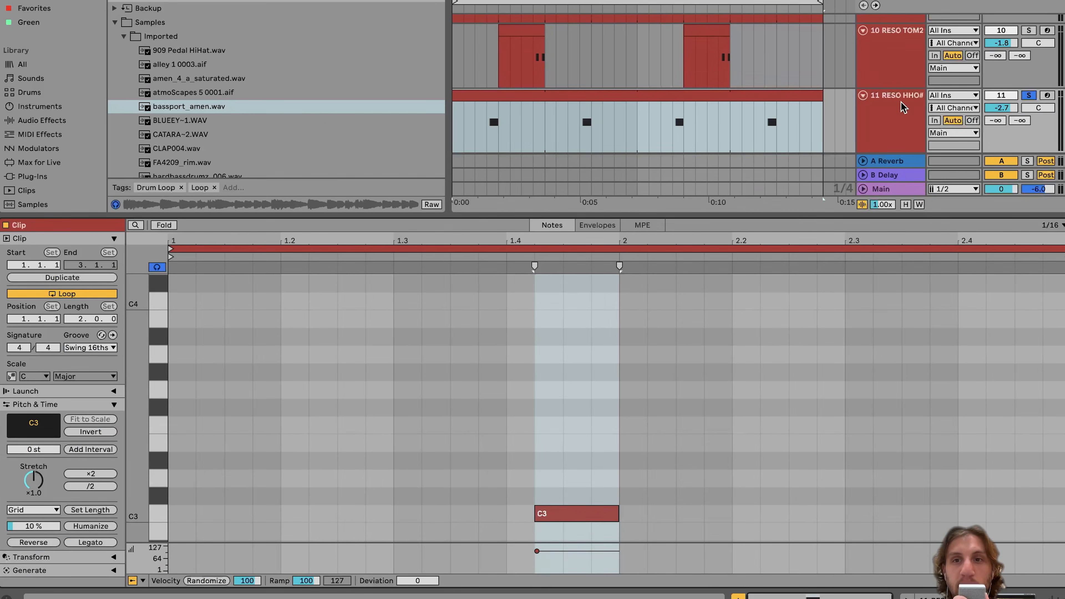
left_click(892, 122)
Step: Add the 909 Pedal HiHat track to the soloed RESO HHO#1 and play both
scroll(892, 124, "up", 3)
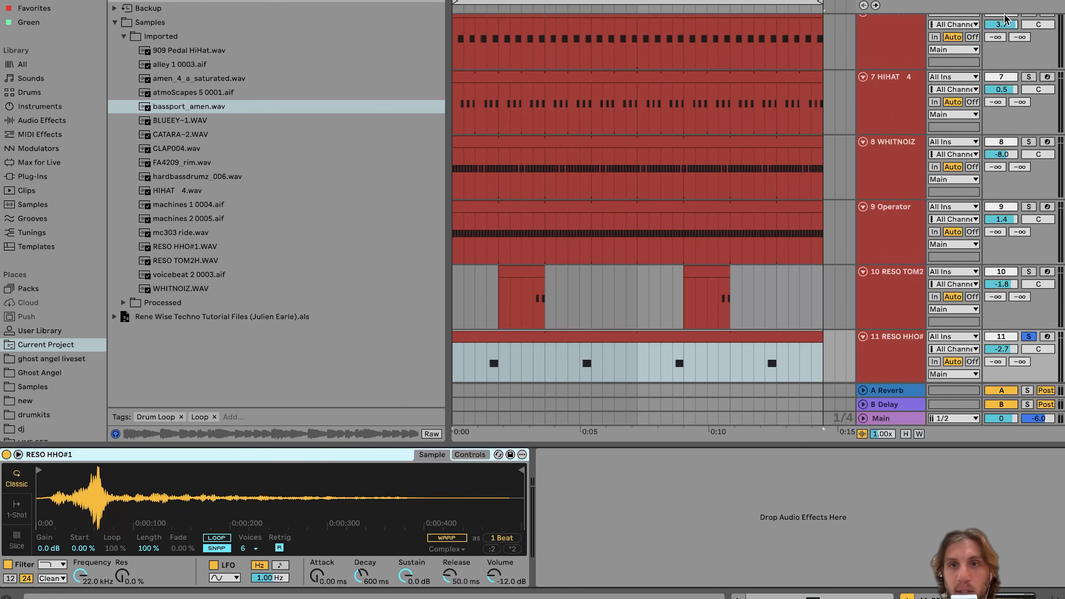
scroll(1002, 58, "up", 2)
left_click(1028, 46)
key("space")
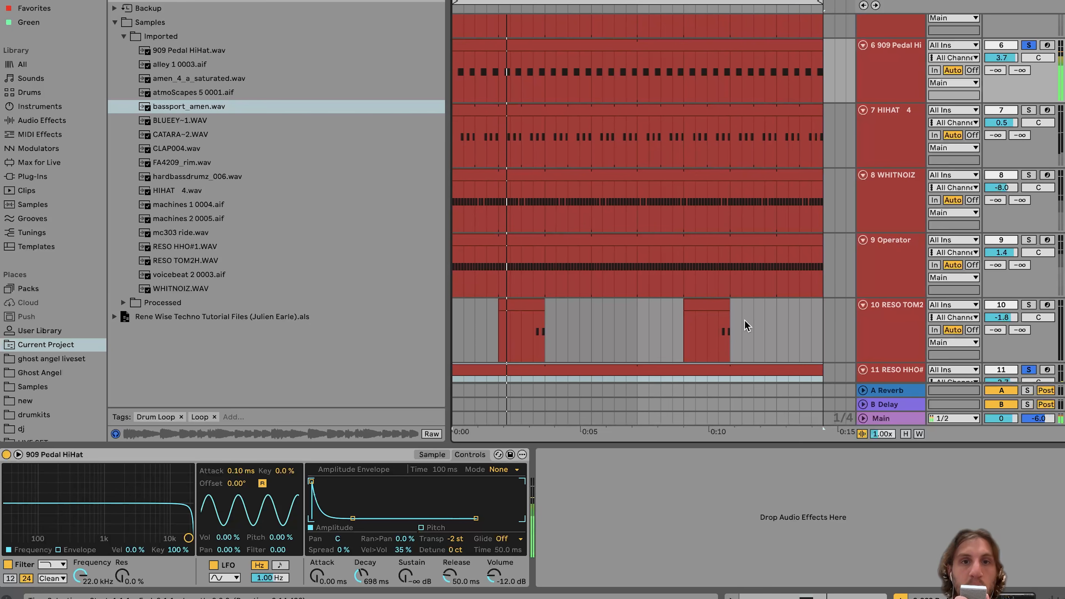
Step: Solo the RESO TOM2H track alone
scroll(755, 369, "down", 3)
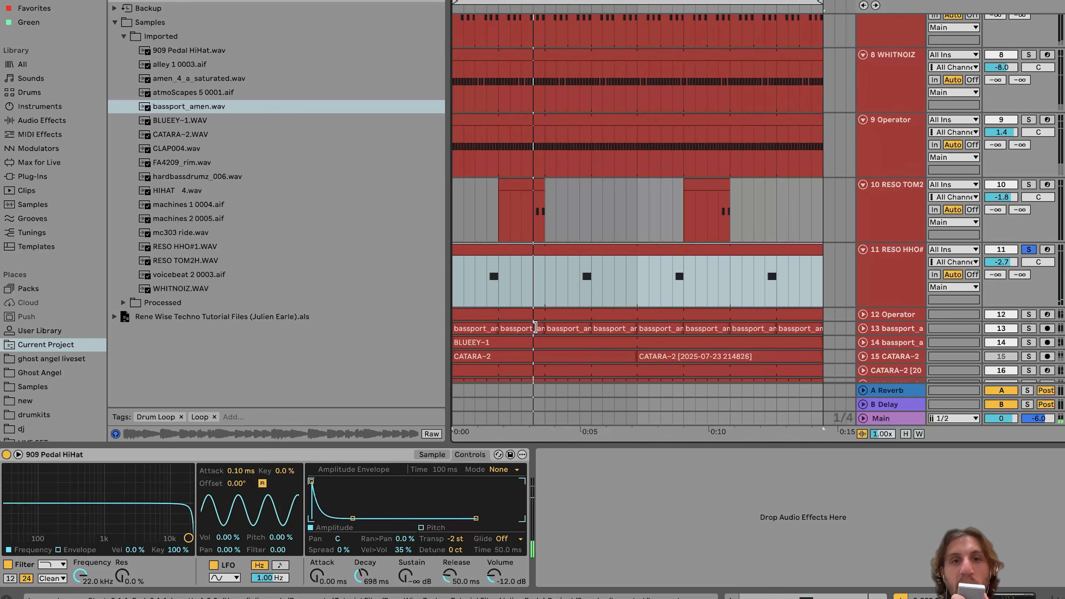
left_click(1030, 186)
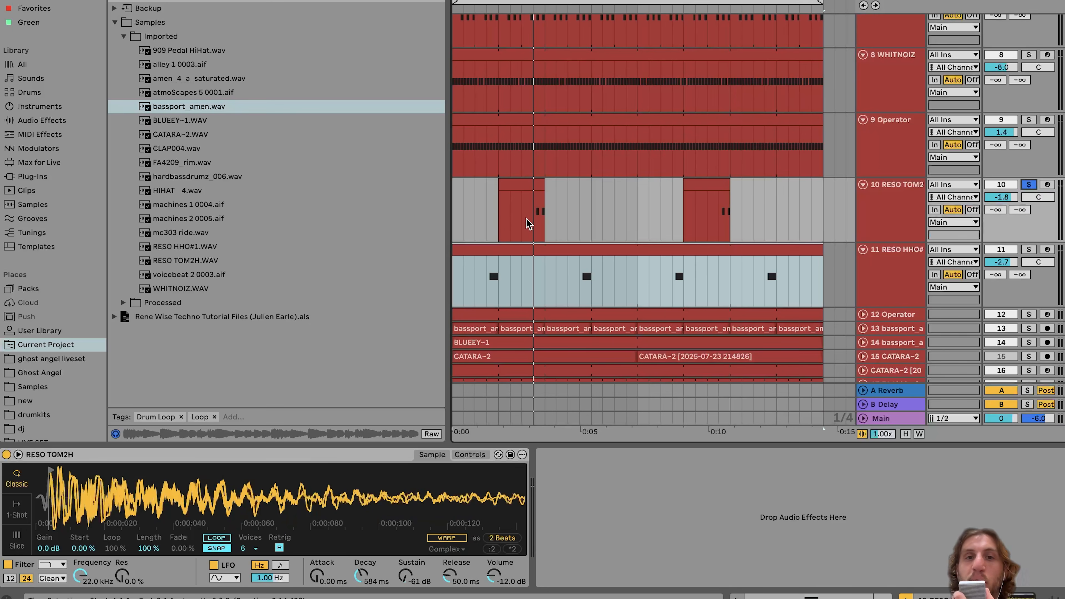
Step: Play the RESO TOM2H track from just before its notes, inspect its sample and sampler controls, and unsolo it
left_click(537, 222)
key("space")
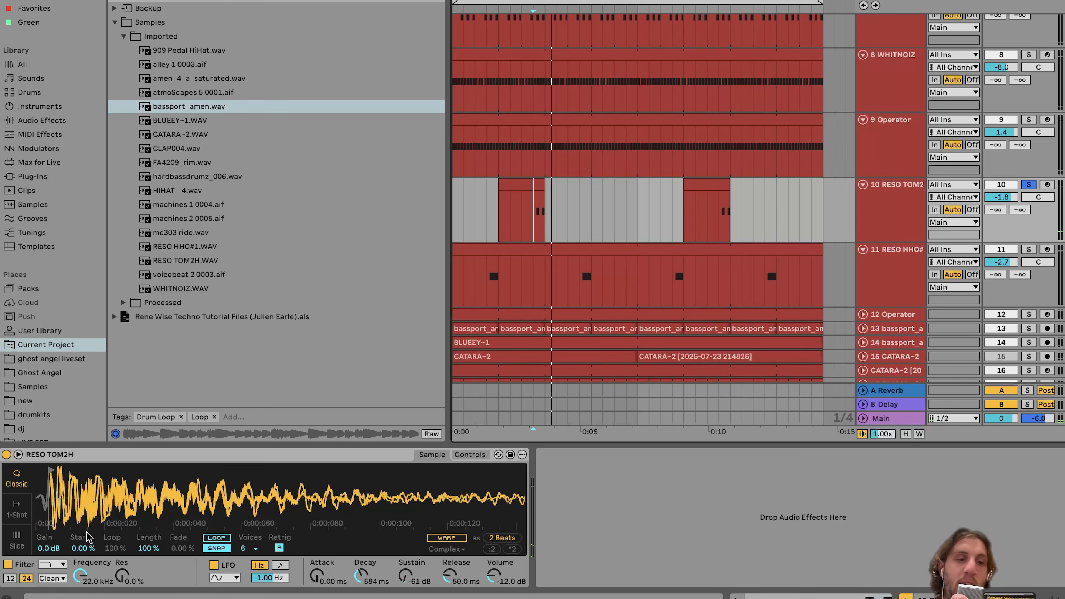
scroll(71, 494, "down", 2)
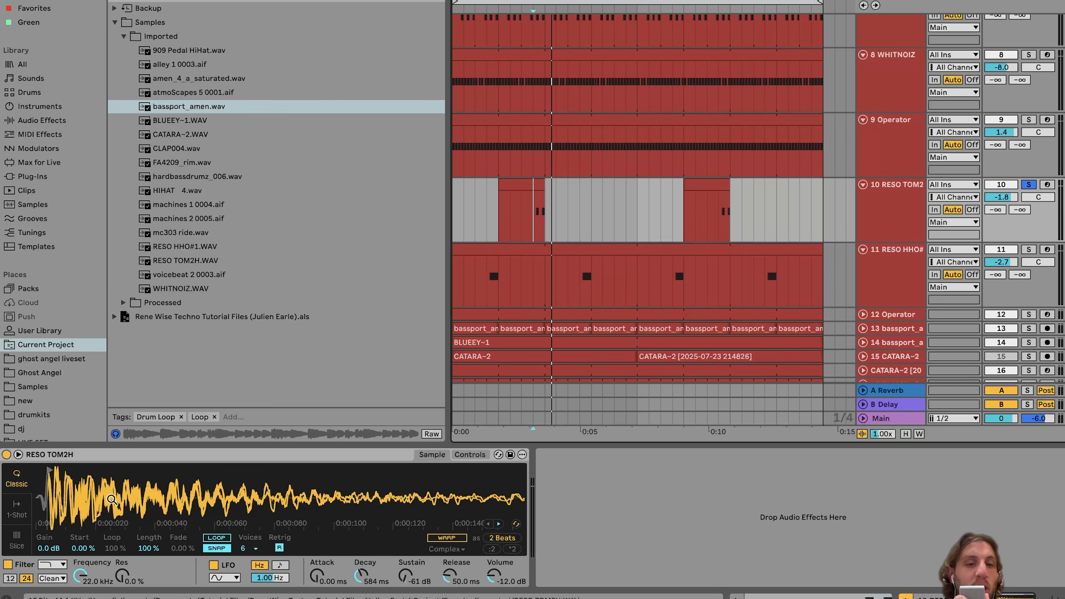
scroll(67, 501, "down", 2)
left_click(473, 455)
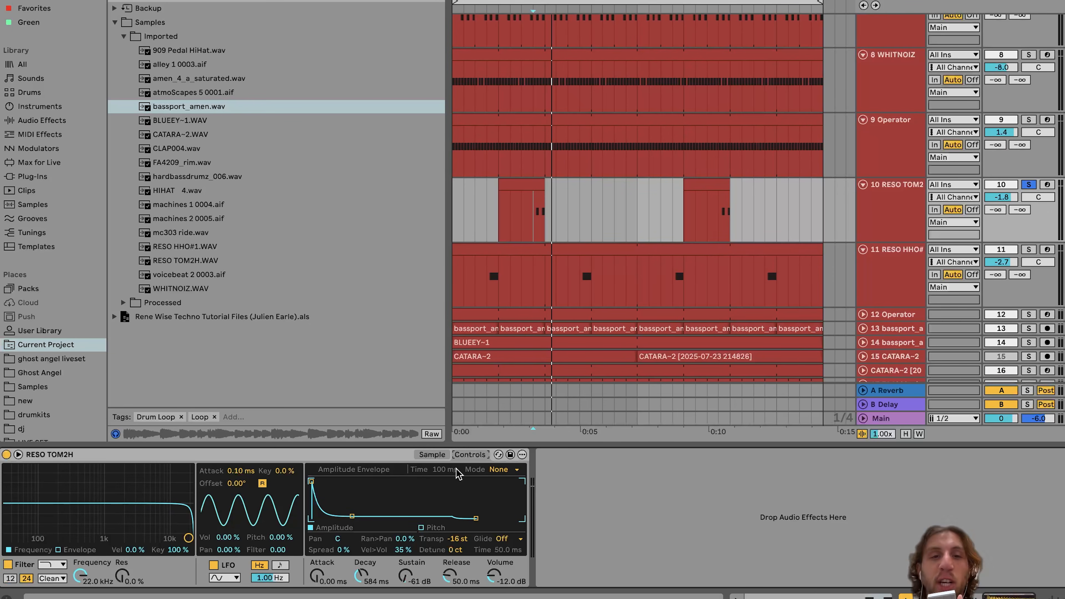
left_click(1032, 185)
Step: Unfold the track 12 Operator, solo it and play it
scroll(539, 199, "down", 5)
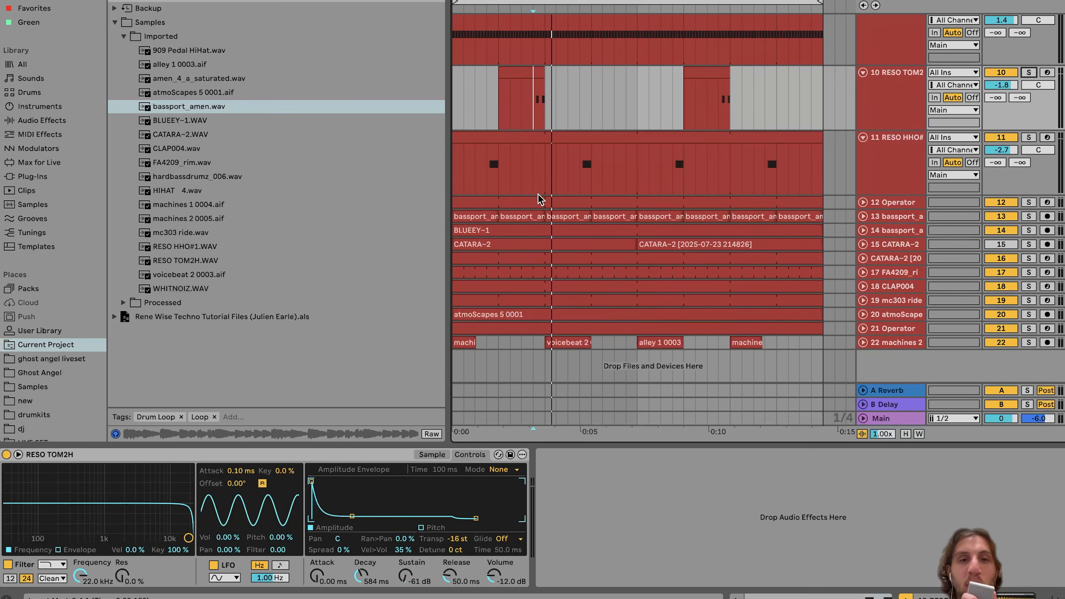
left_click(862, 202)
left_click(884, 205)
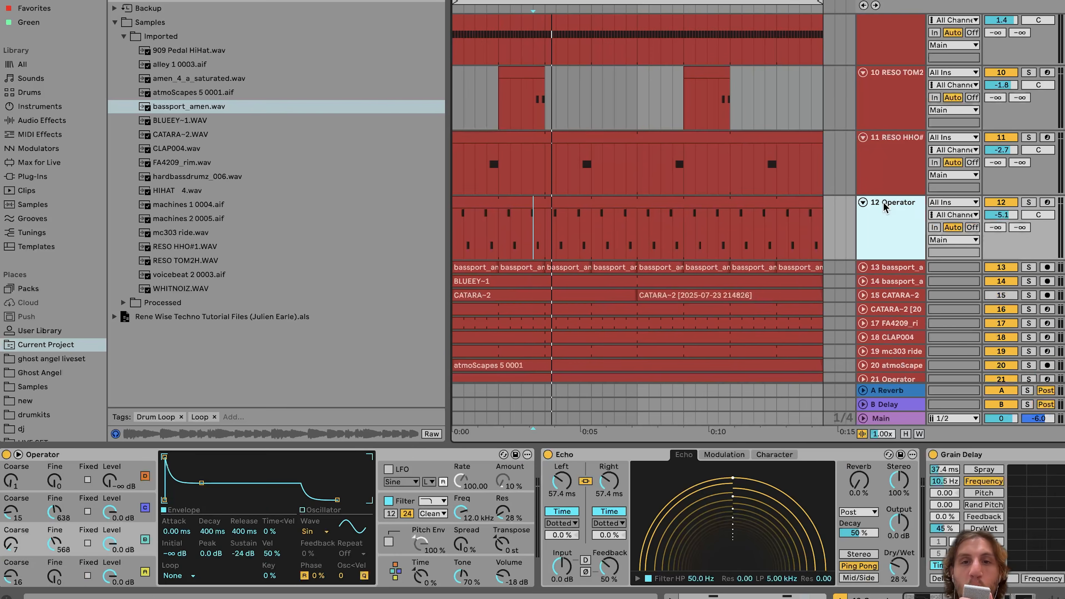
left_click(499, 206)
left_click(1028, 202)
key("space")
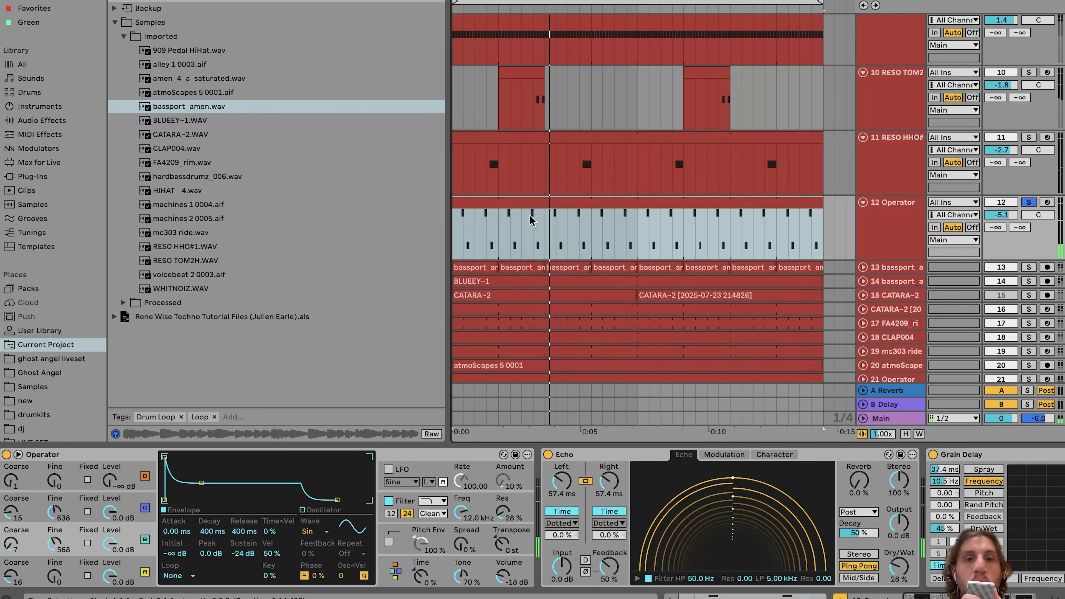
Step: Inspect the track 12 Operator clip's C5 and G#4 notes in the note editor, and return to the track's devices
double_click(531, 203)
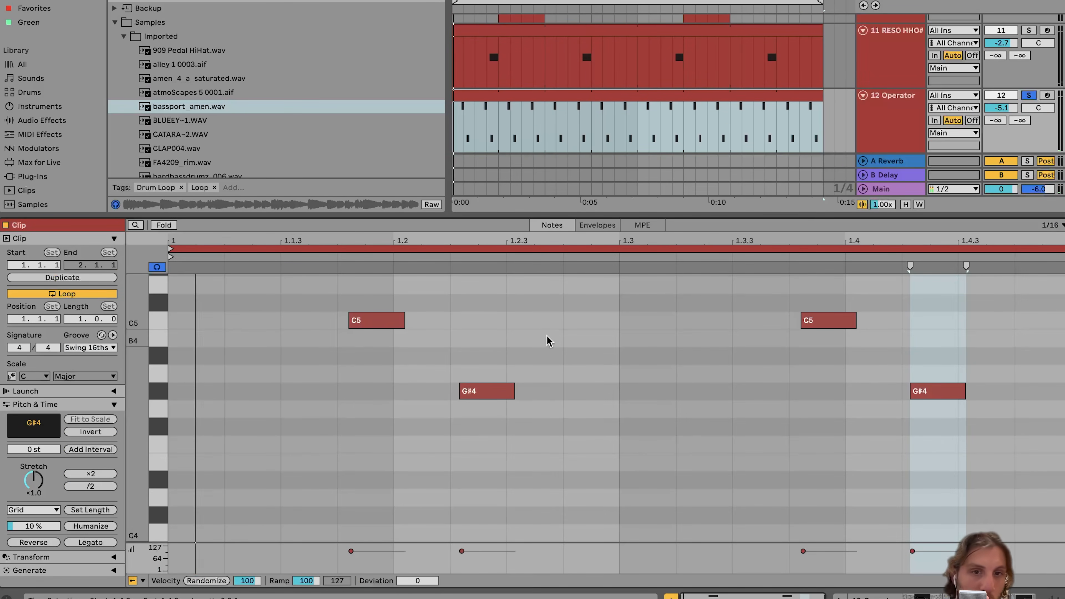
left_click(907, 110)
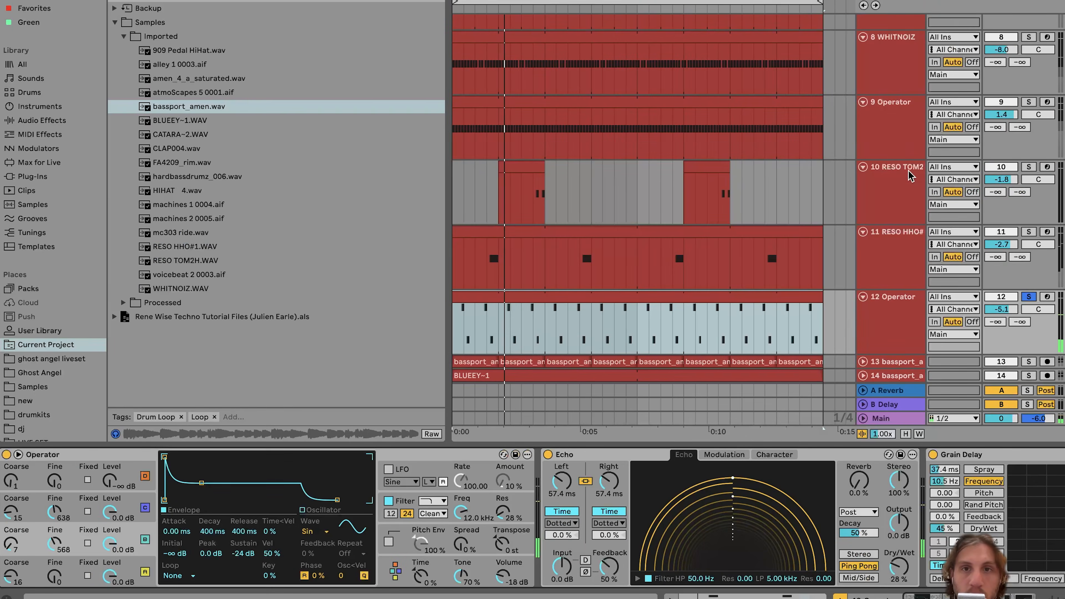
Step: Add the hardbassdrumz, amen_4_a_saturated and 909 Pedal HiHat tracks to the soloed Operator and play them together
scroll(909, 167, "up", 10)
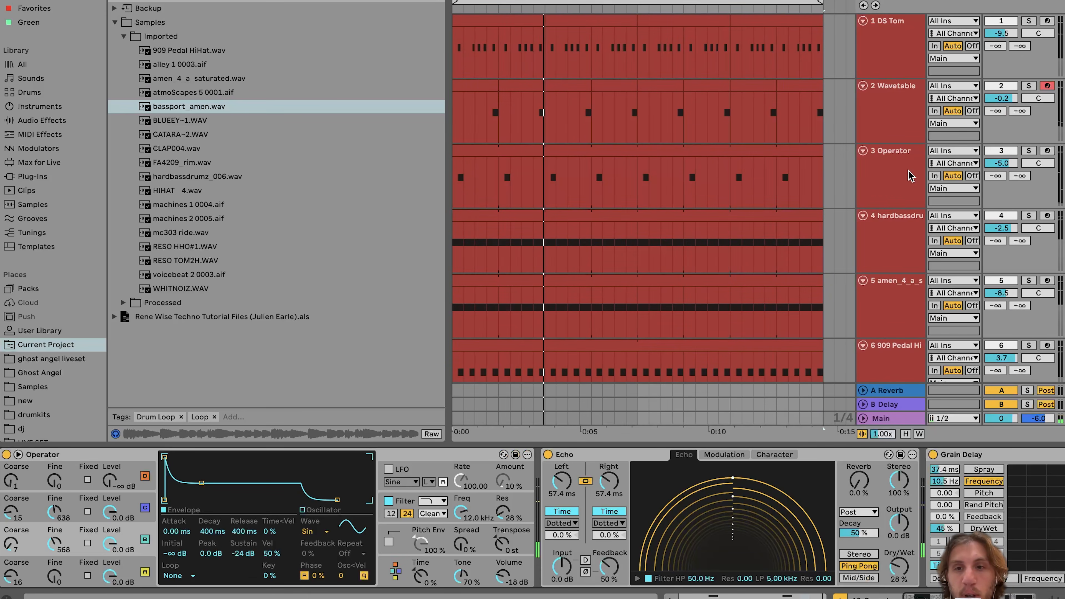
left_click(1028, 216)
left_click(1030, 281)
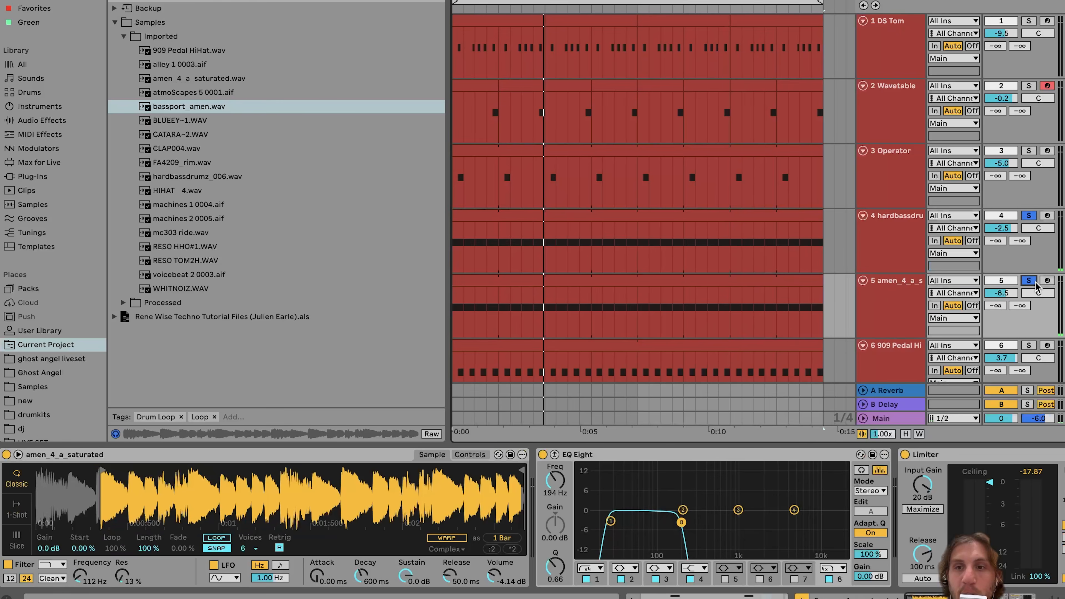
left_click(1028, 345)
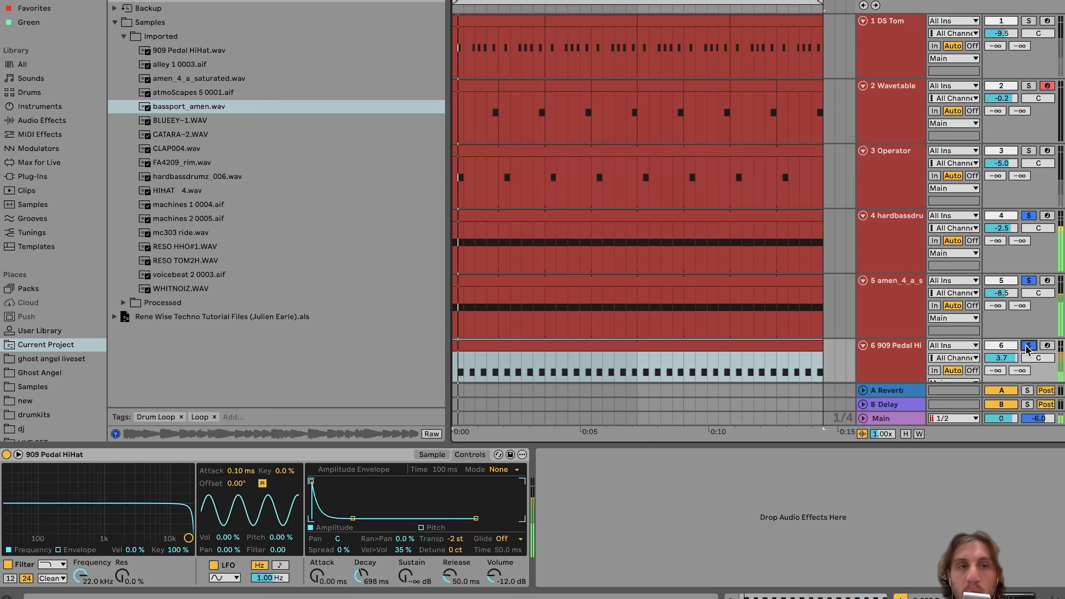
Step: Show the devices of the track 12 Operator and solo that track alone
scroll(532, 117, "down", 7)
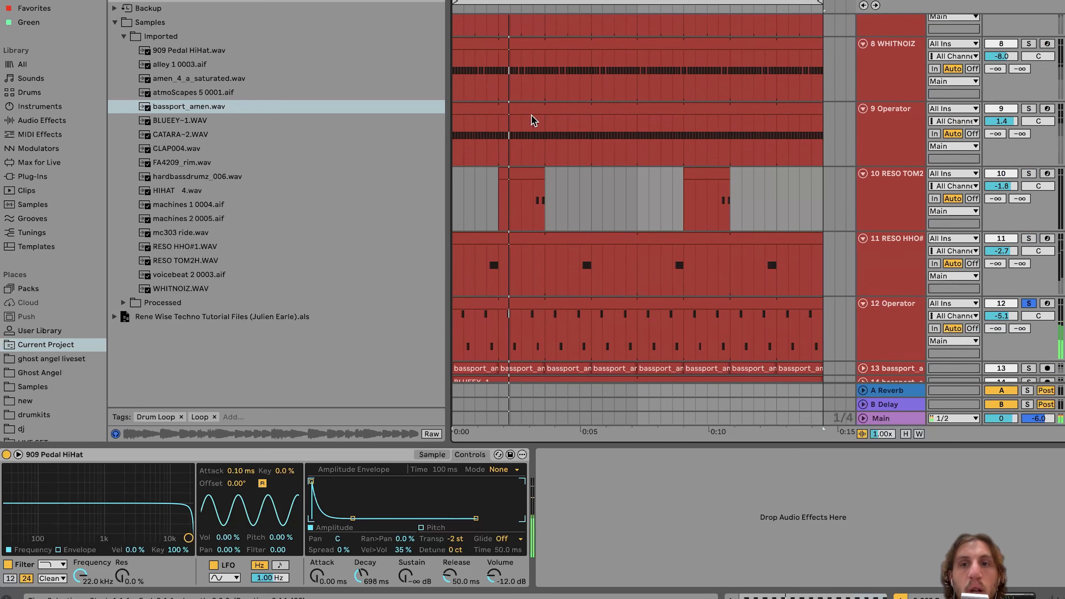
scroll(531, 115, "down", 3)
left_click(863, 233)
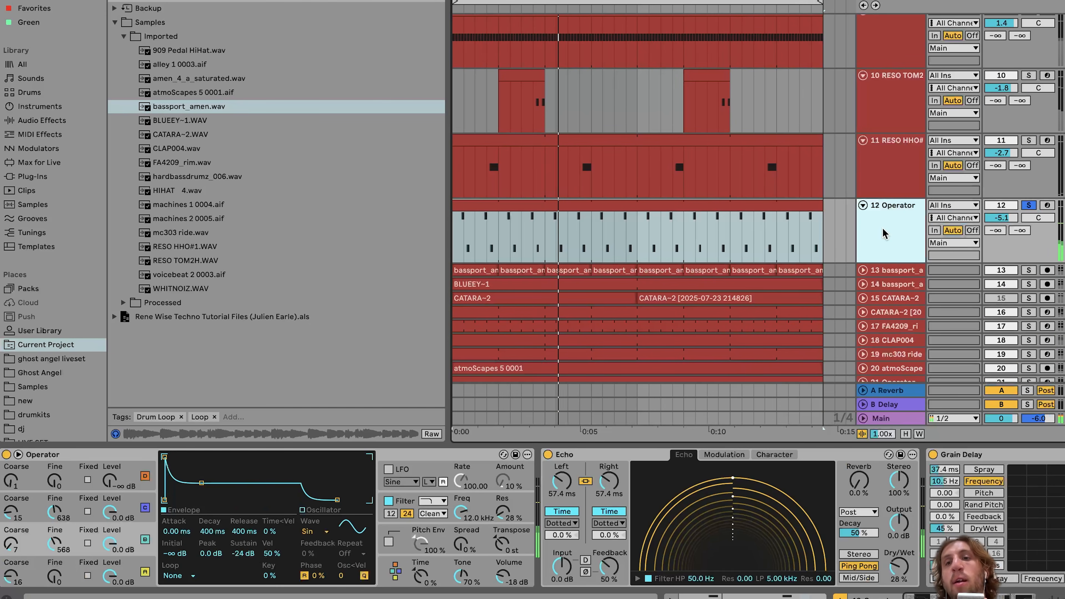
left_click(1025, 206)
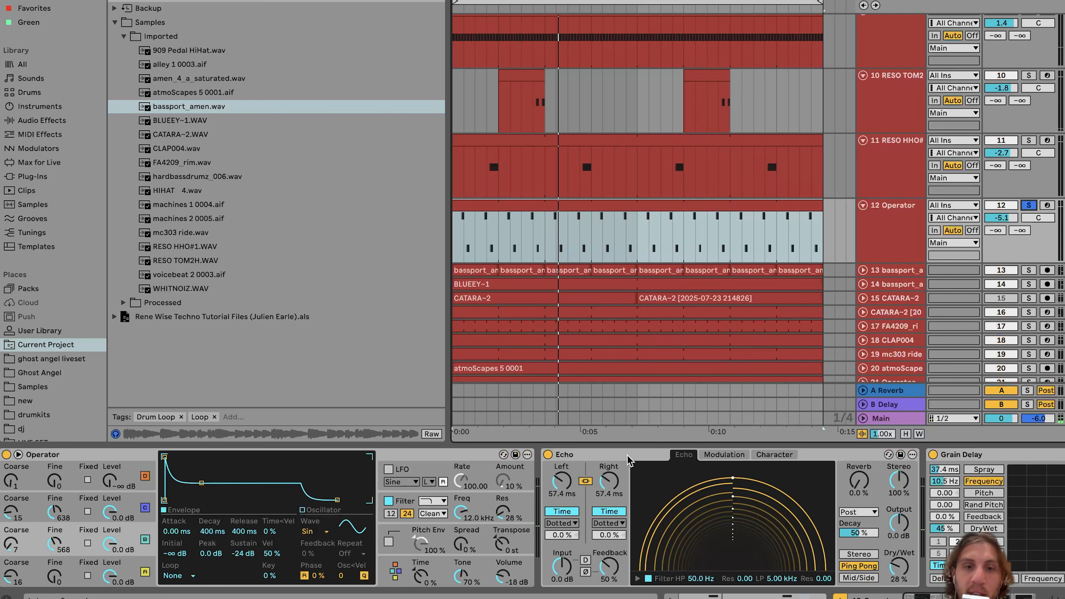
Step: Bypass the Echo, Grain Delay, Drum Buss and Auto Filter on the track 12 Operator to play the dry synth
scroll(627, 460, "right", 10)
left_click(695, 457)
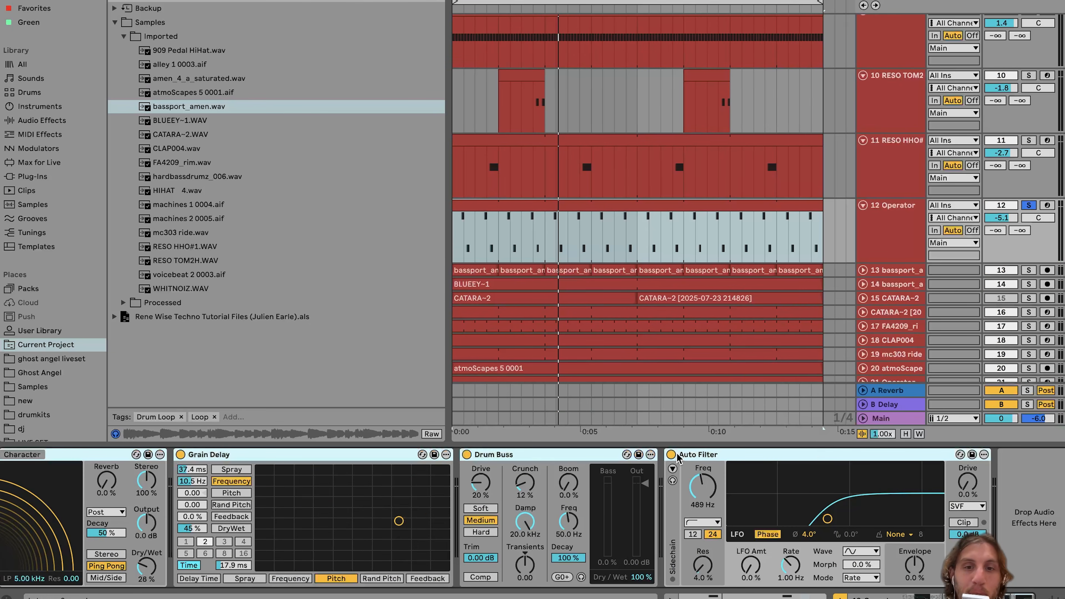
scroll(128, 570, "left", 10)
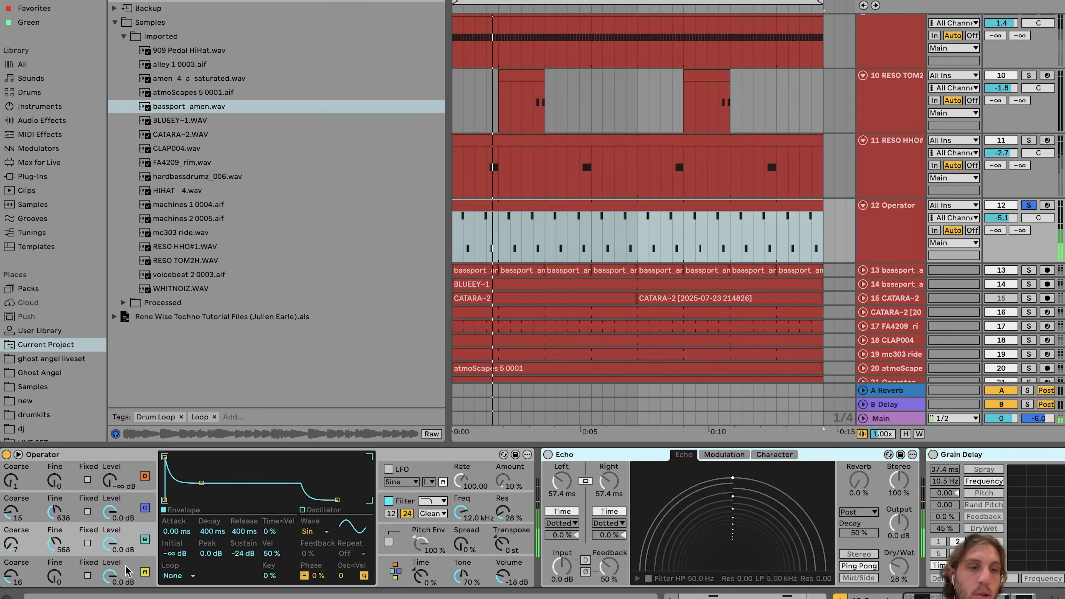
Step: Inspect Operator's algorithm settings and the envelopes and tuning of its oscillators A, B and C, and stop playback
left_click(395, 578)
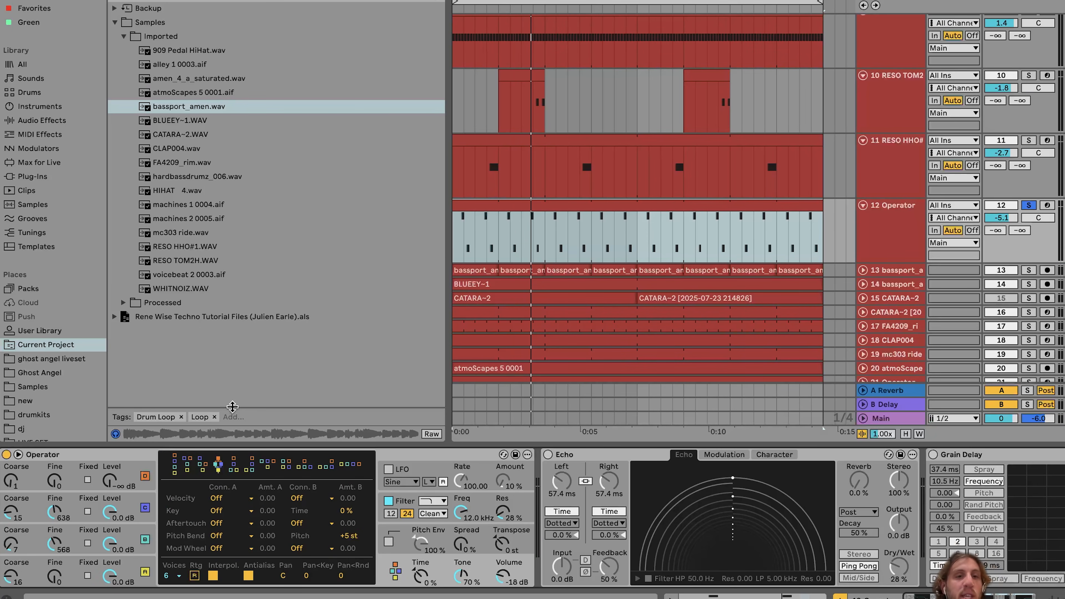
left_click(131, 571)
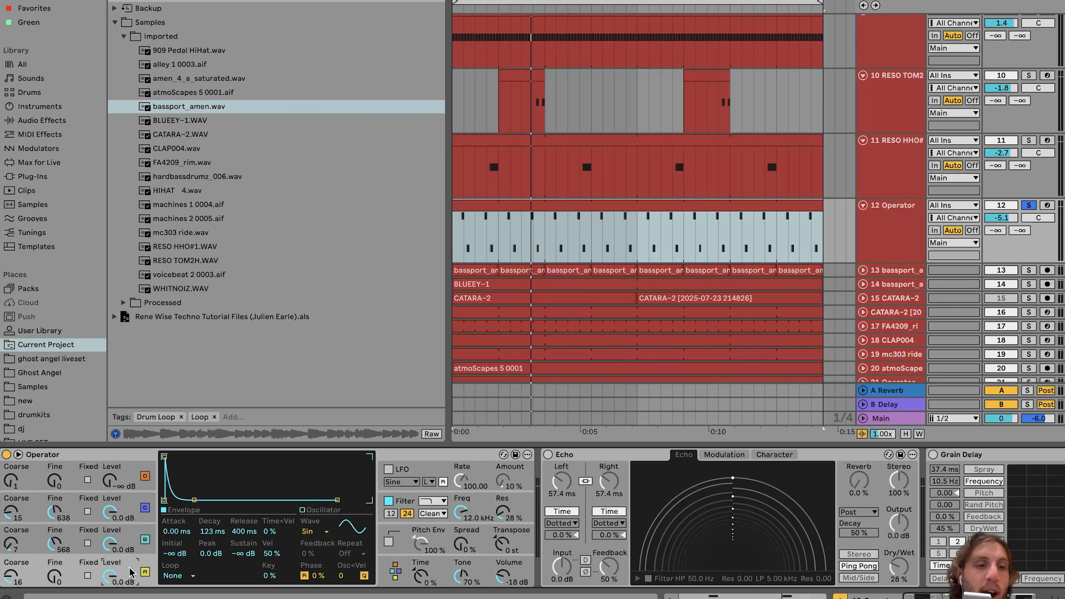
left_click(76, 541)
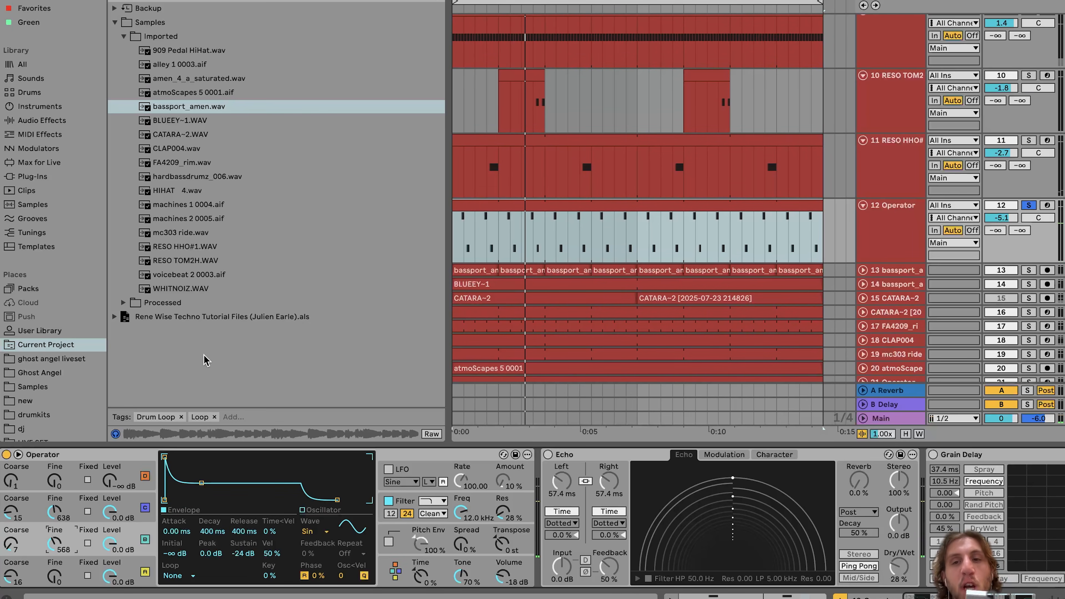
double_click(56, 519)
key("space")
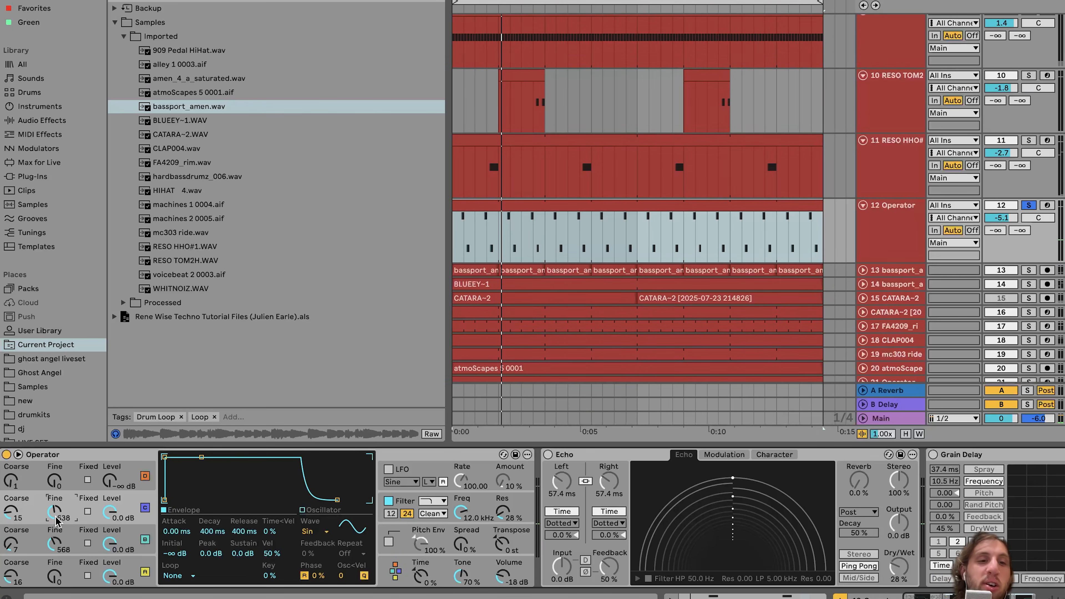
Step: Play the Operator track and turn its Echo and Grain Delay back on one after the other
key("space")
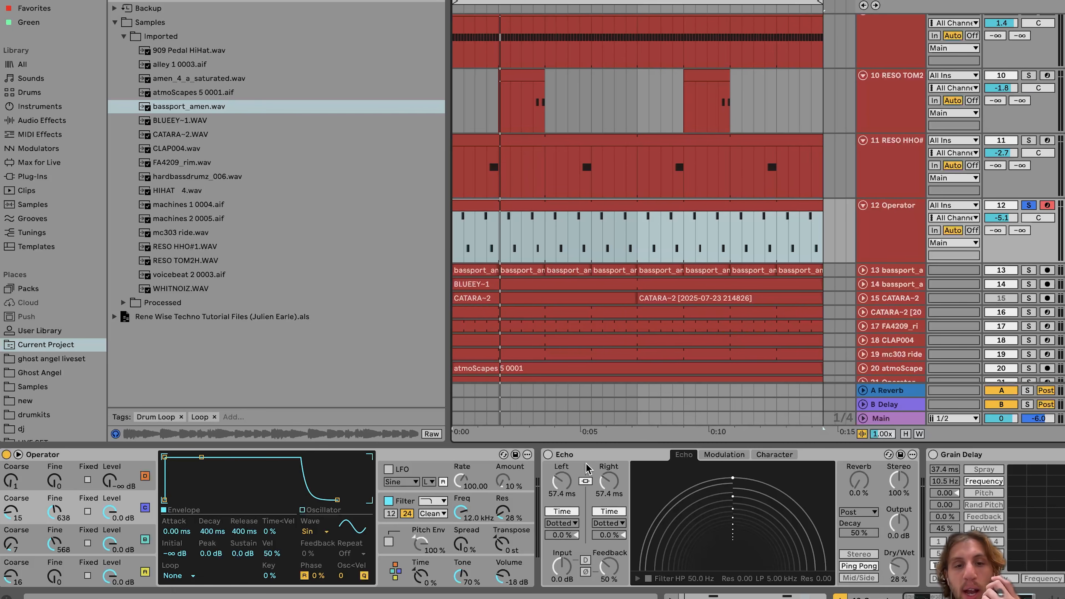
left_click(547, 454)
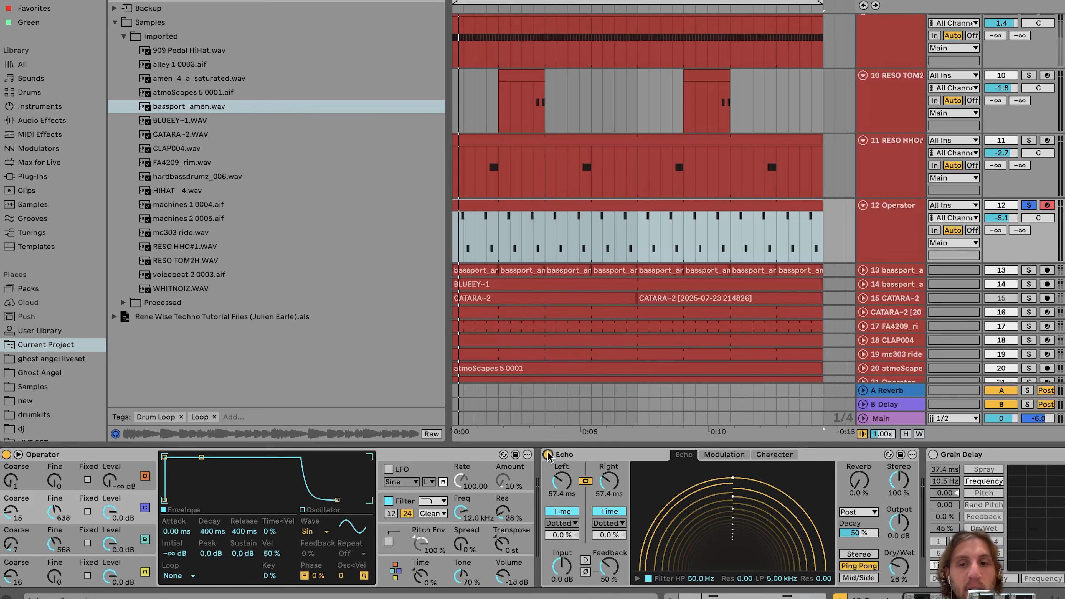
scroll(547, 455, "right", 10)
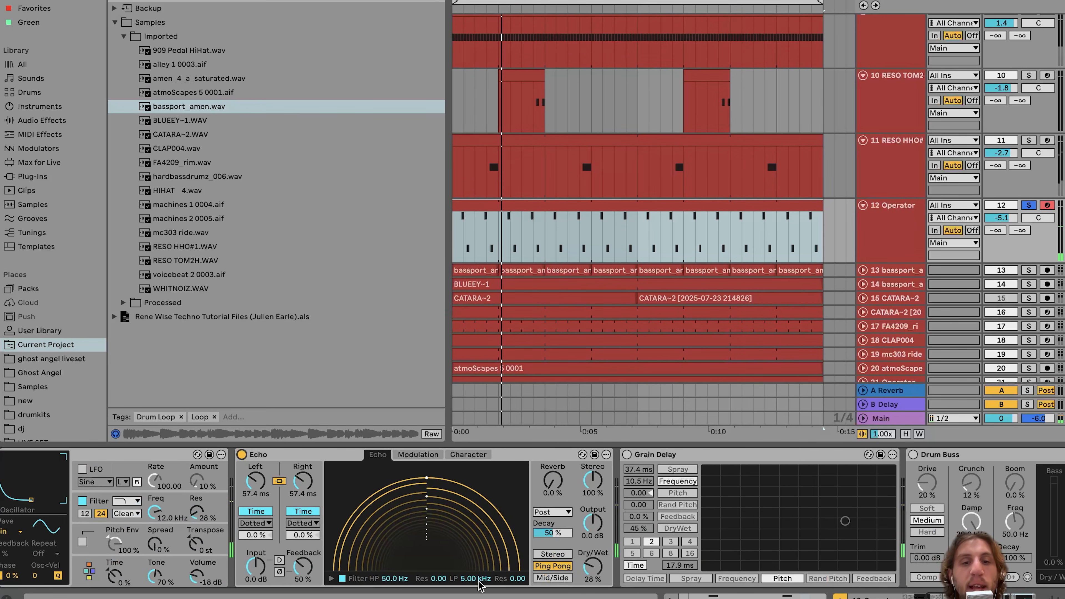
left_click(626, 455)
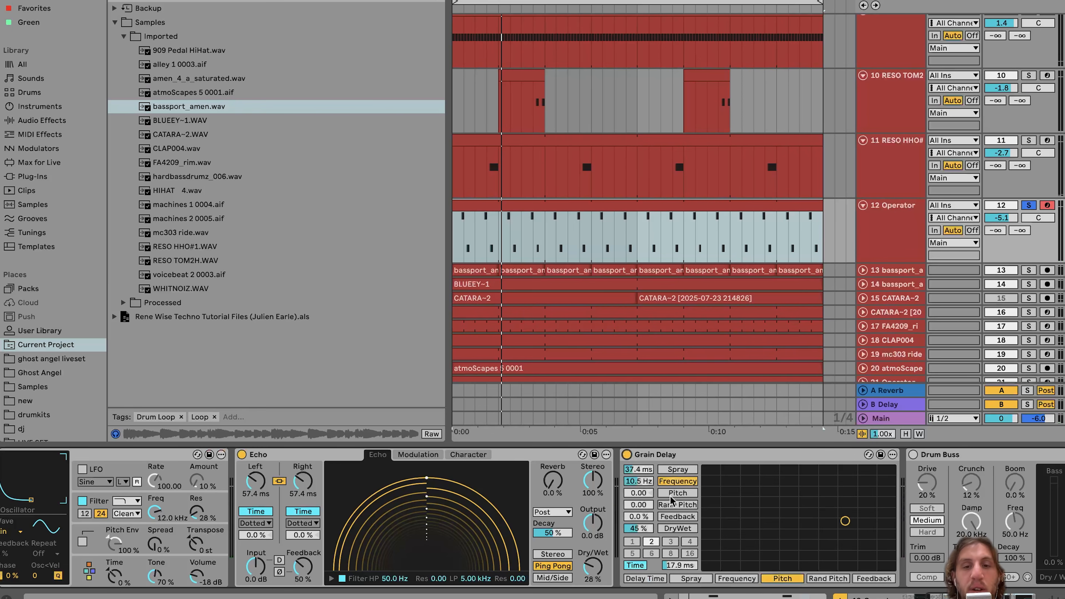
scroll(703, 496, "right", 10)
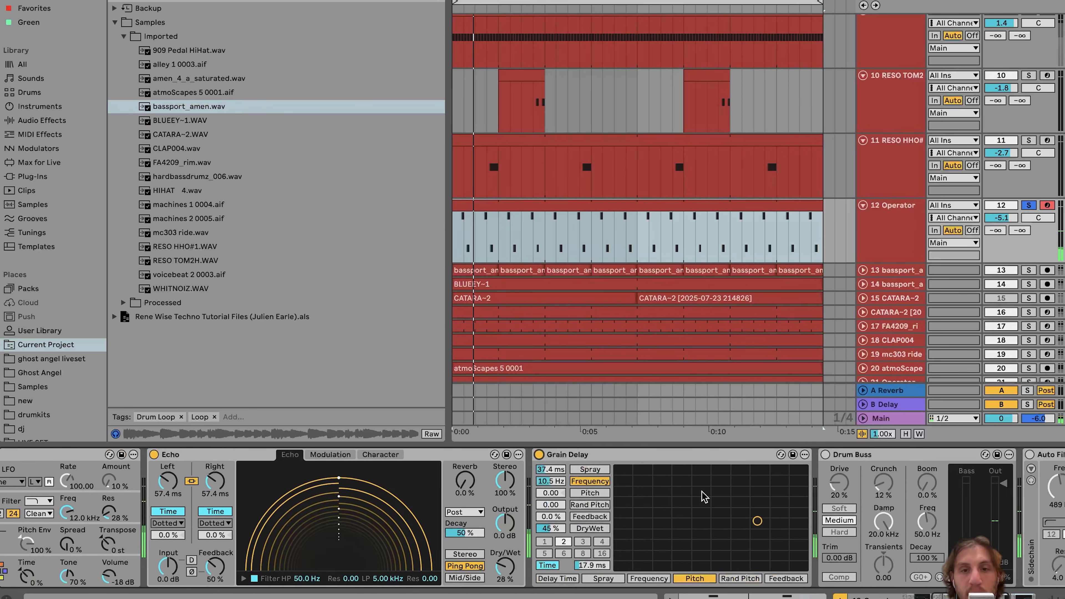
Step: Turn Drum Buss and Auto Filter back on for the Operator track and play it through the full effects chain
scroll(703, 496, "right", 1)
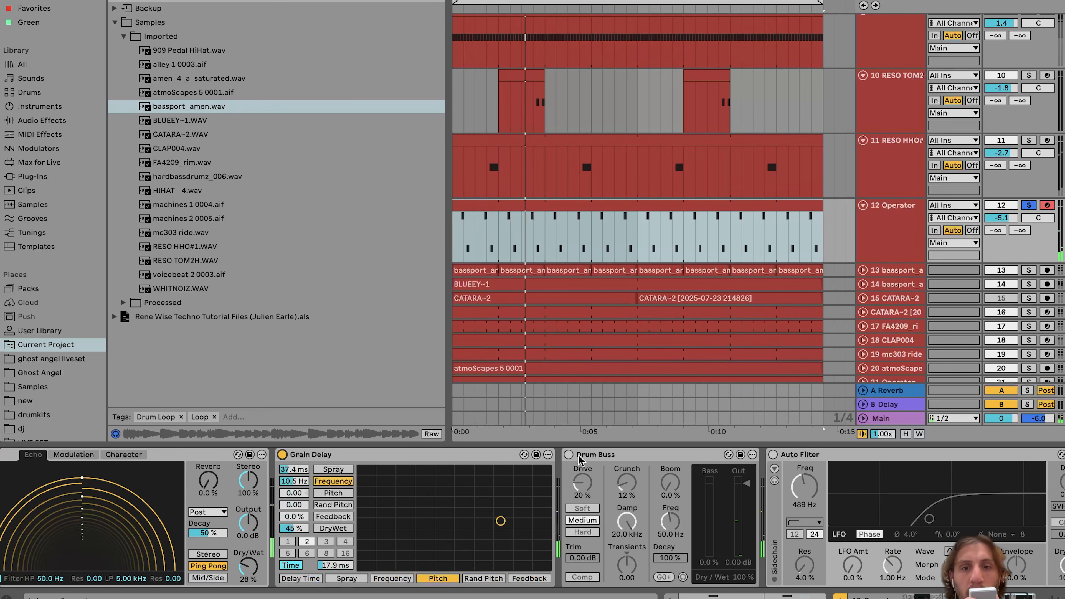
left_click(568, 455)
scroll(567, 457, "right", 3)
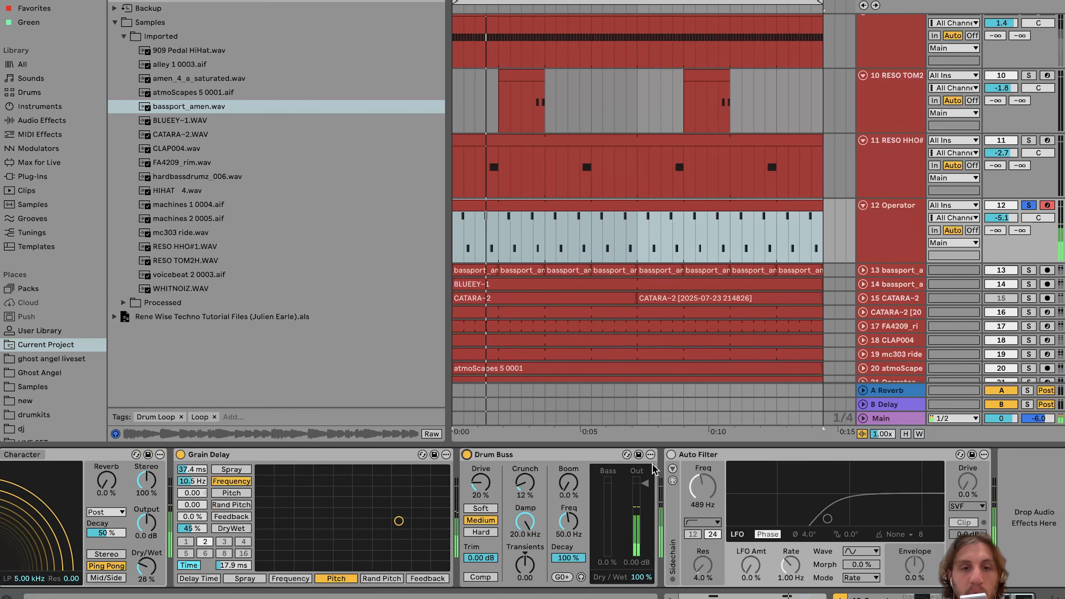
left_click(670, 455)
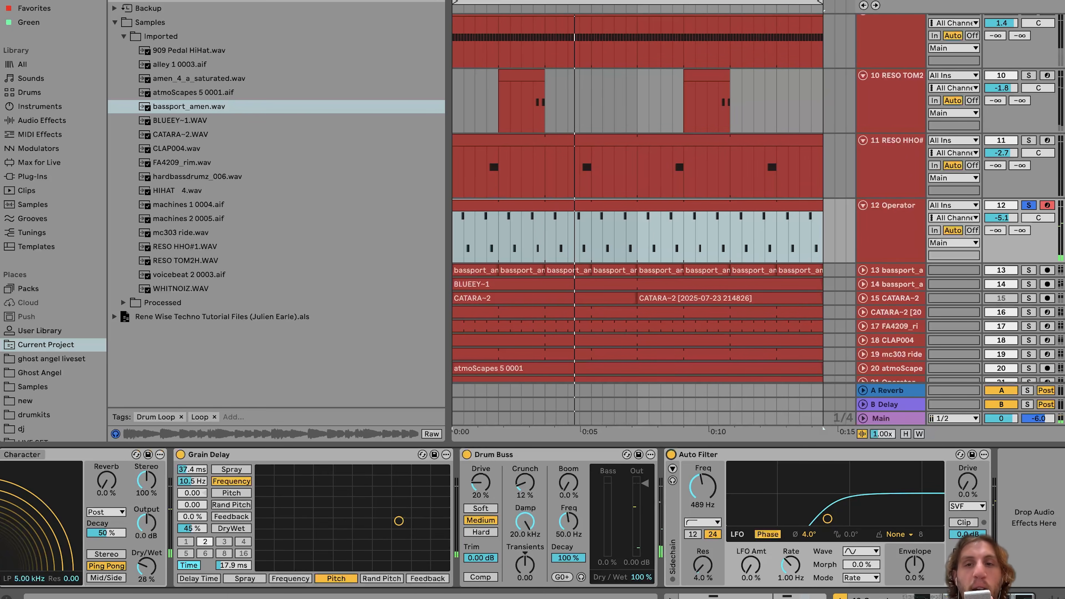
key("space")
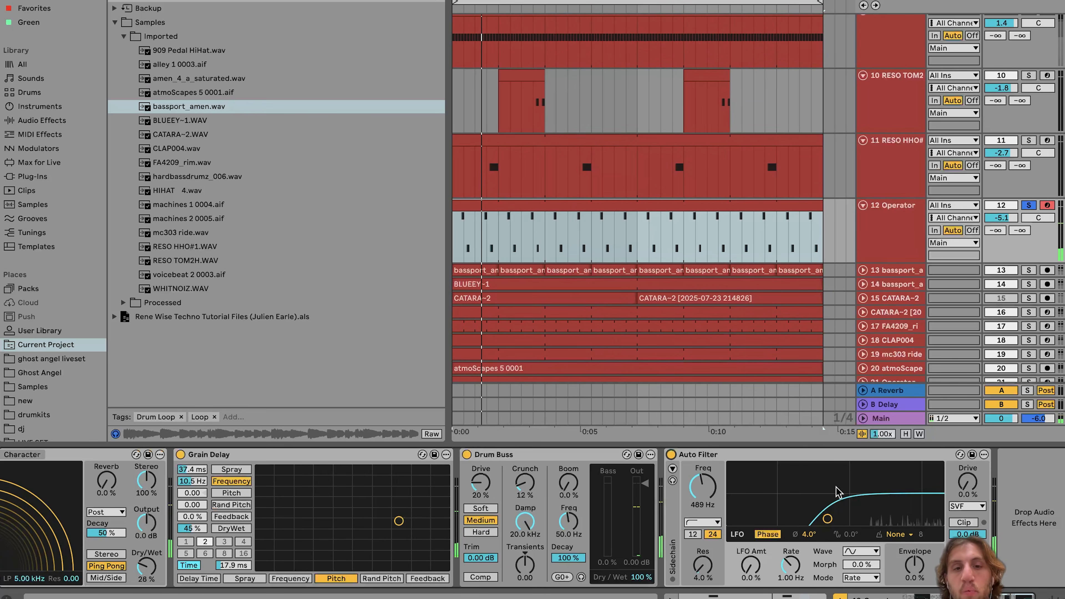
scroll(327, 569, "left", 10)
scroll(321, 567, "right", 10)
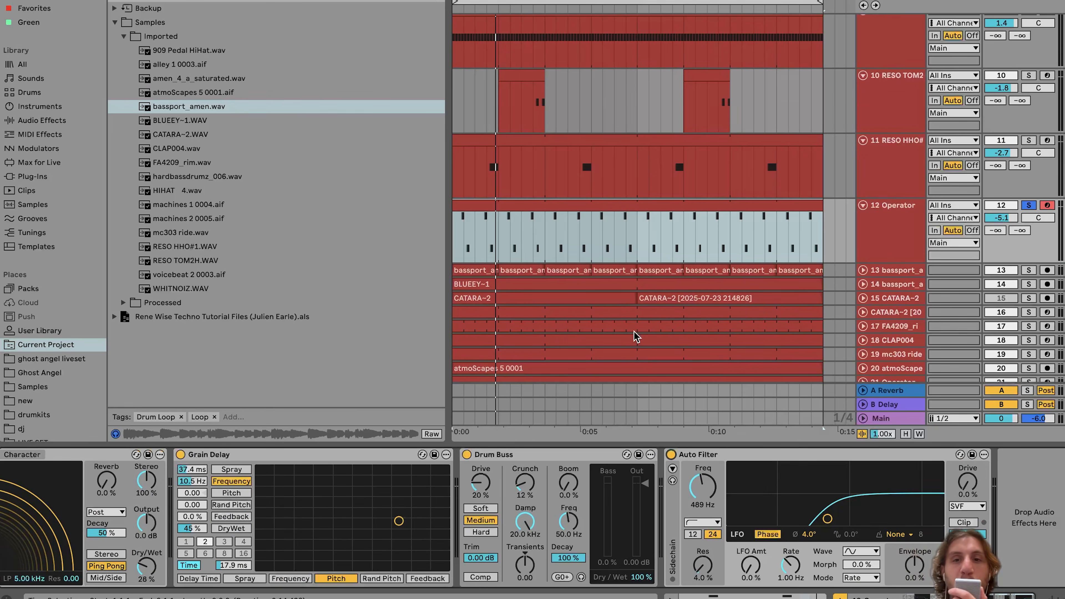
Step: Select the two bassport_amen tracks, 13 and 14, and solo them together
scroll(635, 334, "down", 3)
left_click(897, 217)
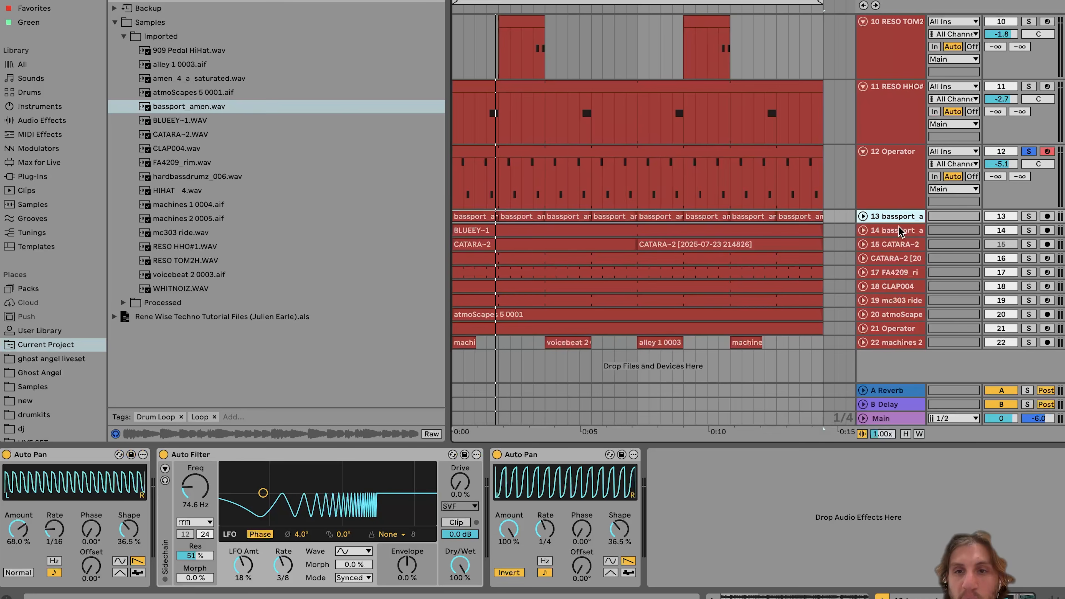
left_click(898, 230, "shift")
left_click(1027, 218)
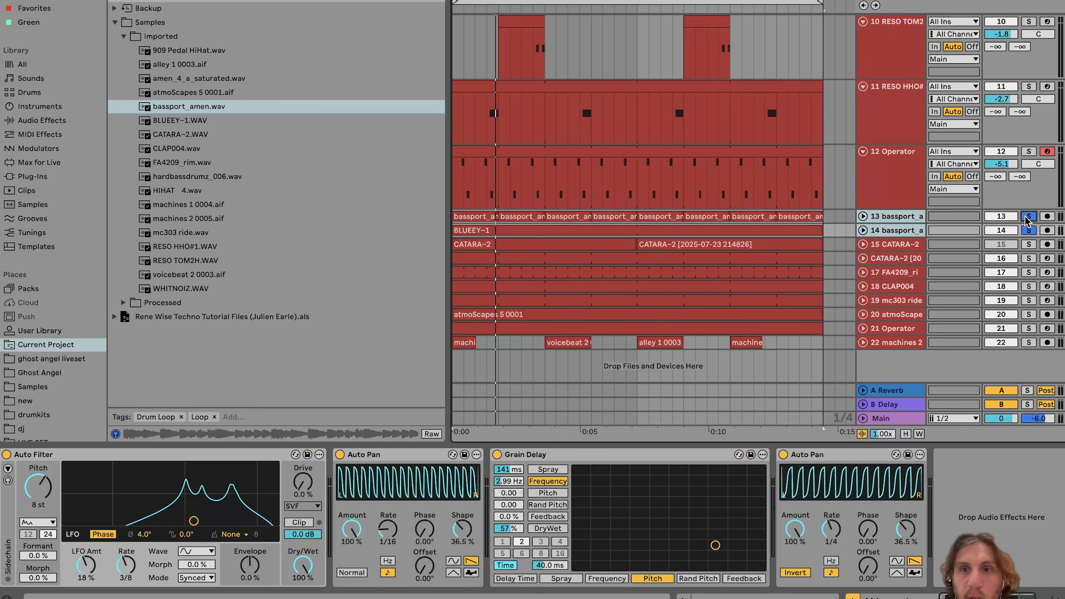
Step: Unfold tracks 13 and 14 and compare their Auto Pan, Auto Filter and Grain Delay effect chains during playback
left_click(862, 217)
left_click(892, 219)
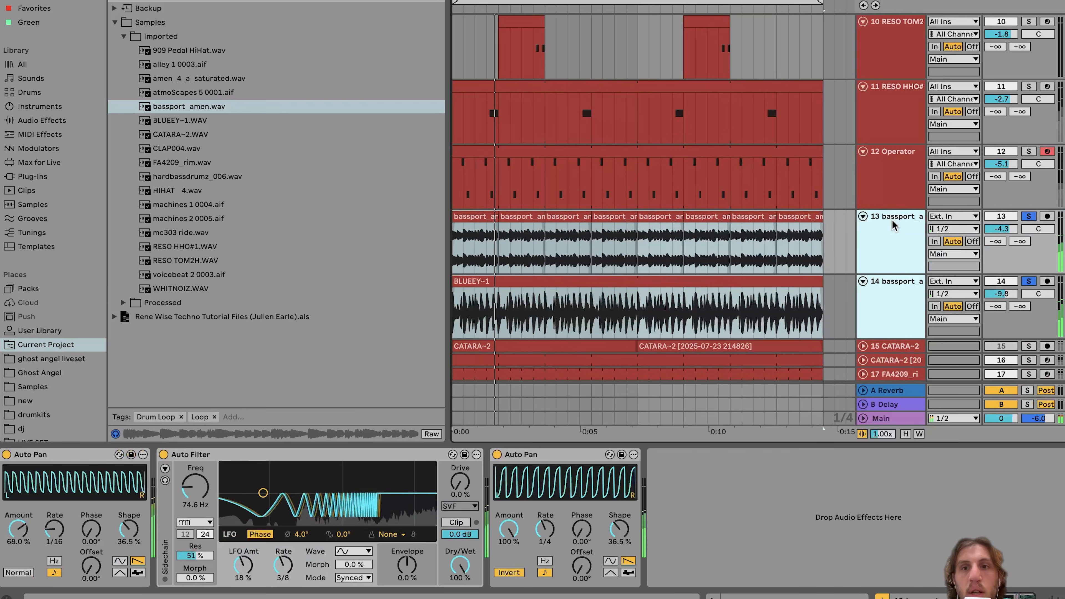
left_click(900, 289)
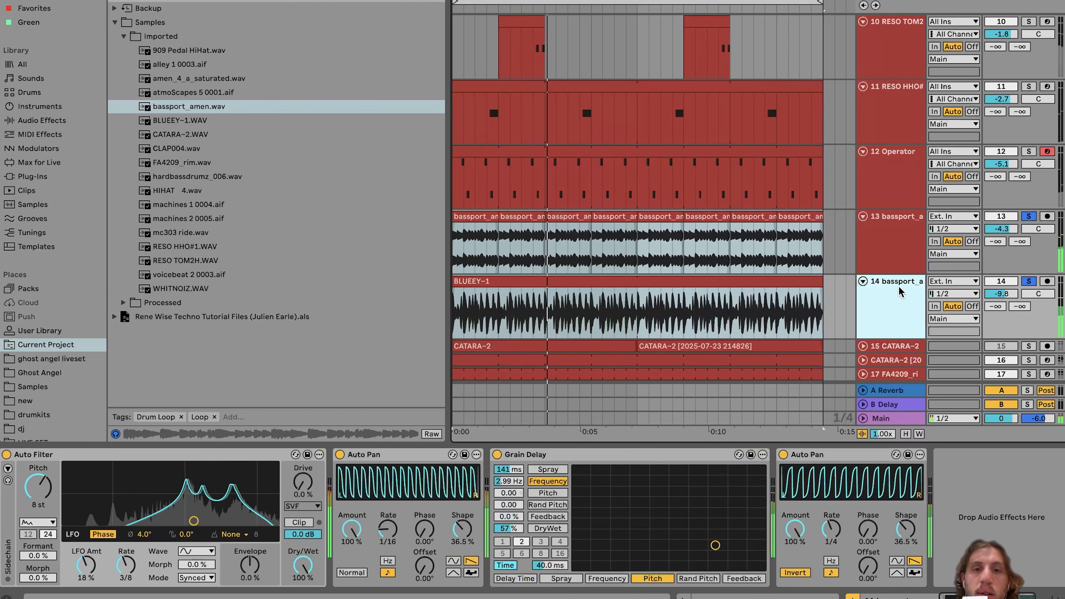
left_click(896, 248)
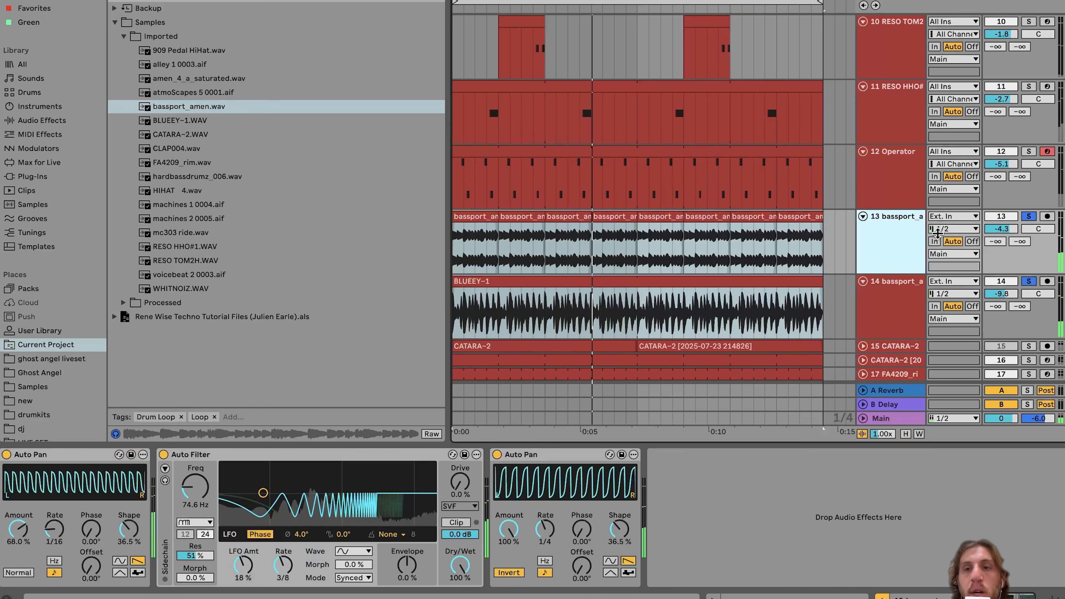
Step: Solo only bassport_amen track 13 and turn off all three of its effects
left_click(1029, 217)
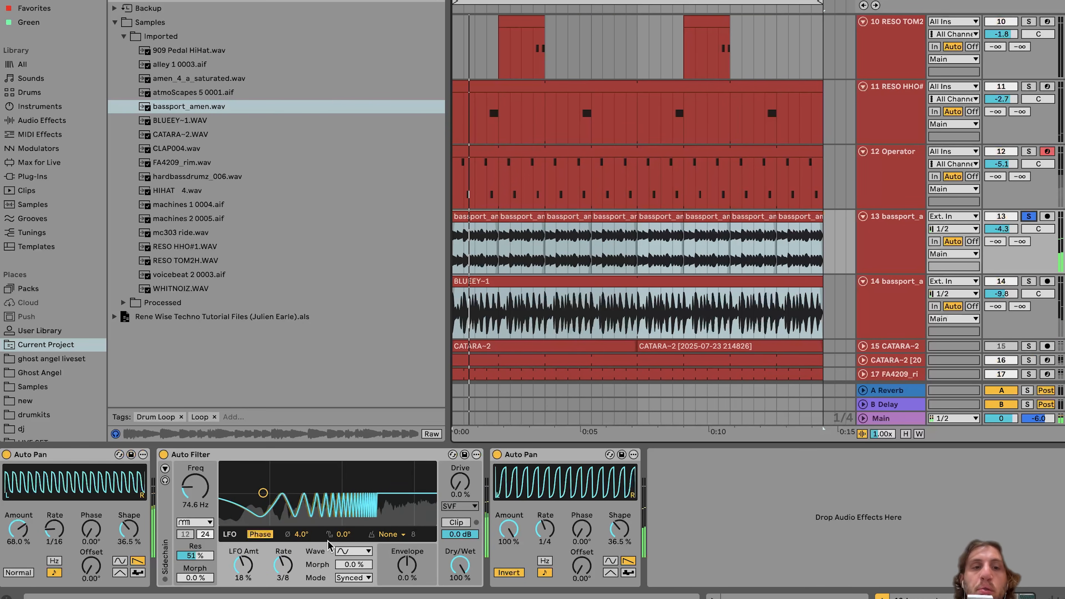
left_click(254, 457)
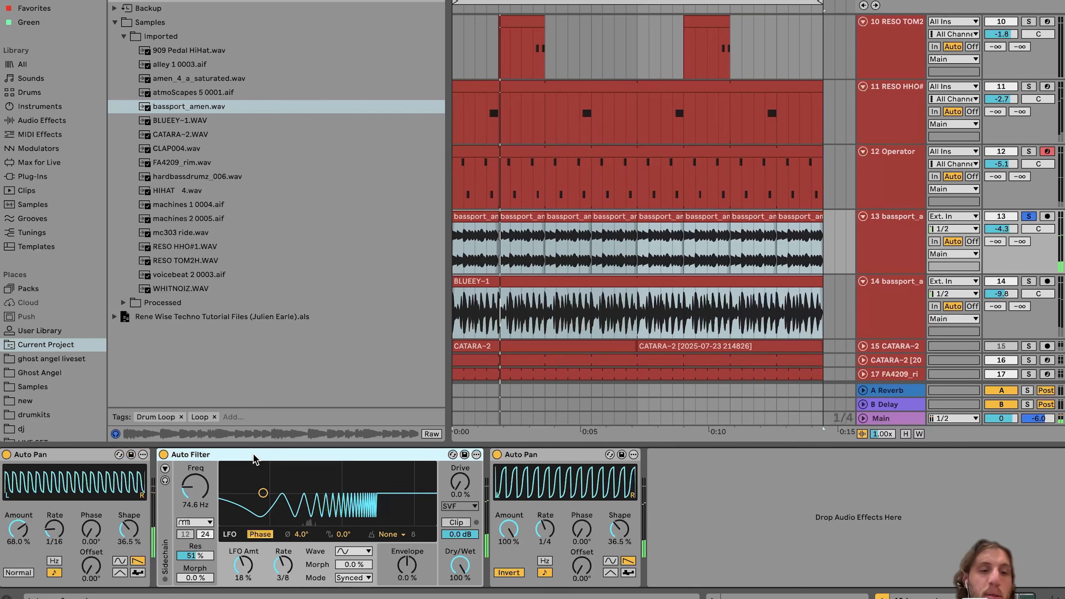
left_click(496, 455)
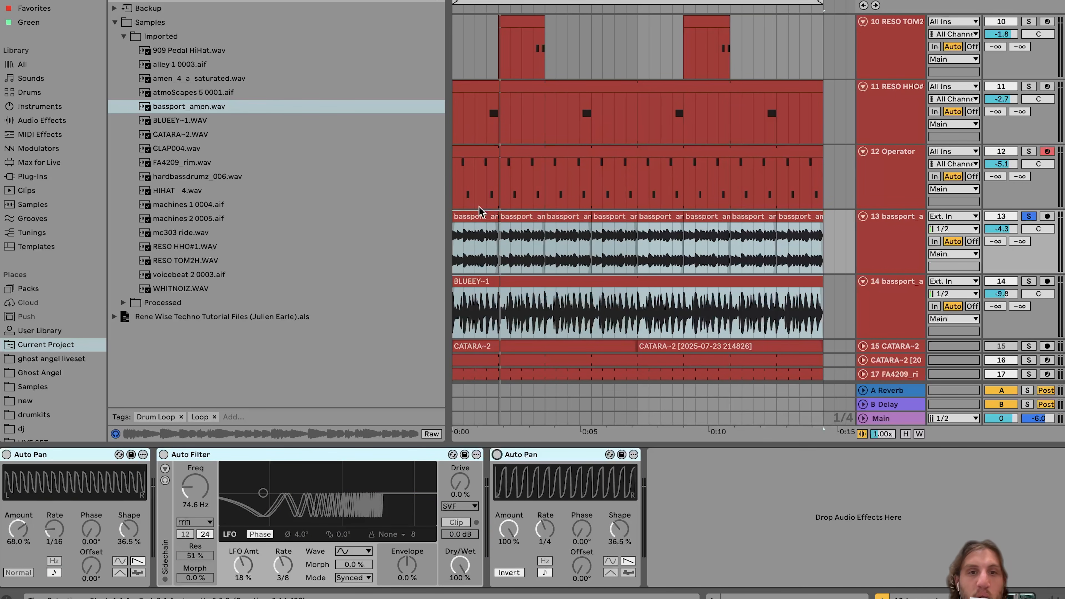
Step: Open the first bassport_amen clip on track 13, preview its original sample and inspect the available warp modes
double_click(480, 215)
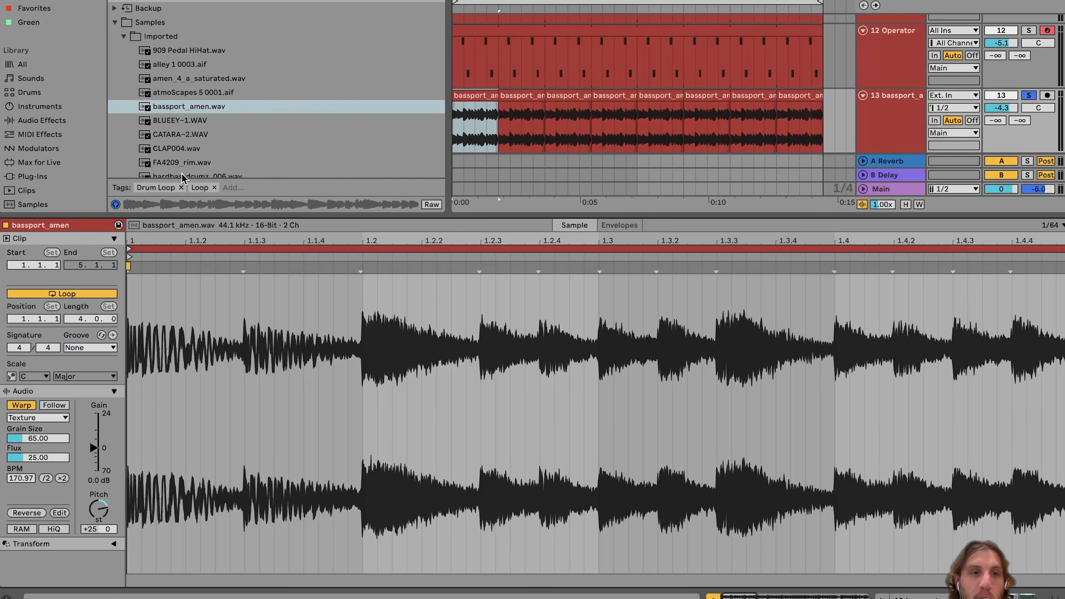
left_click(173, 110)
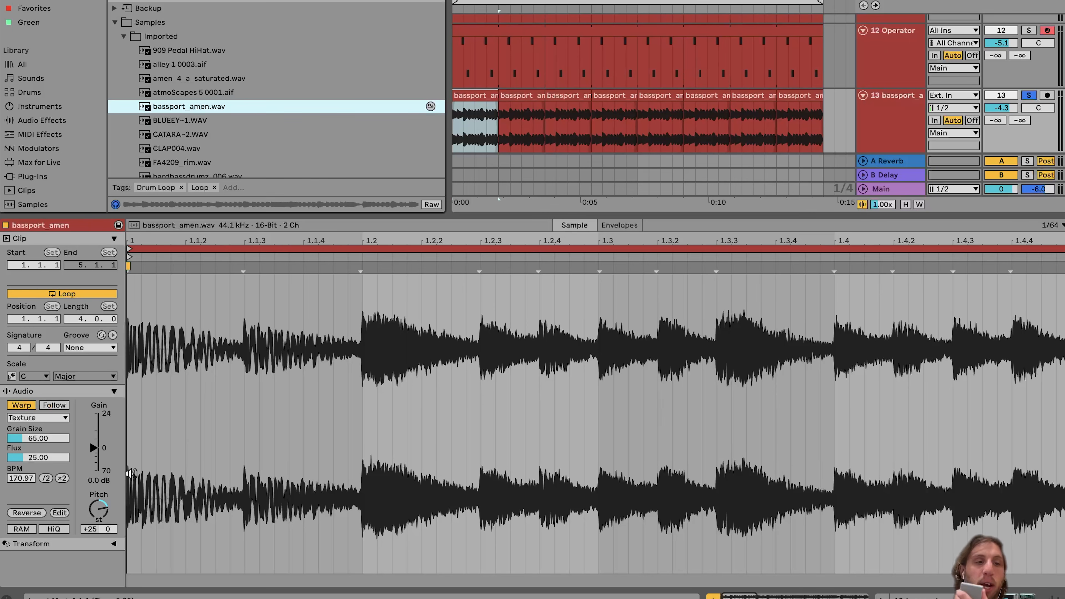
left_click(45, 419)
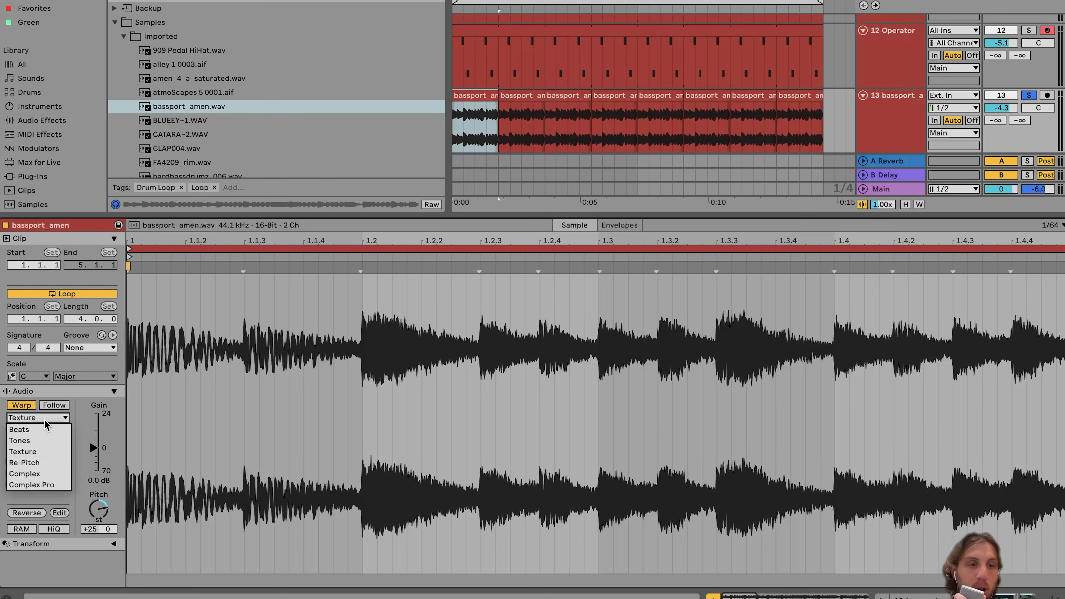
left_click(49, 446)
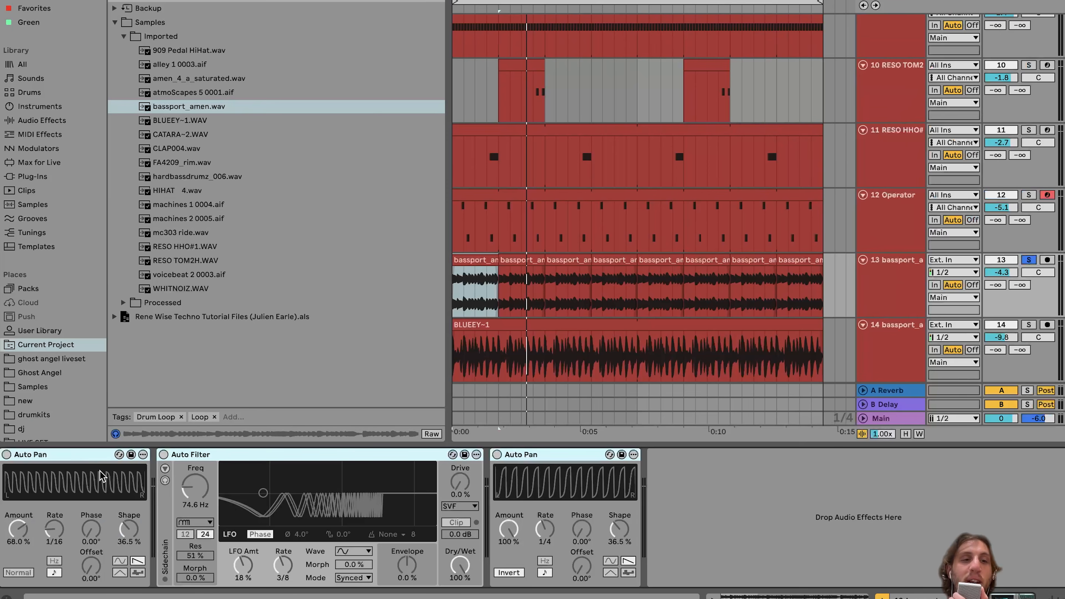
Step: Turn the first Auto Pan, the Auto Filter and the second Auto Pan on track 13 back on one after another
left_click(60, 458)
left_click(6, 455)
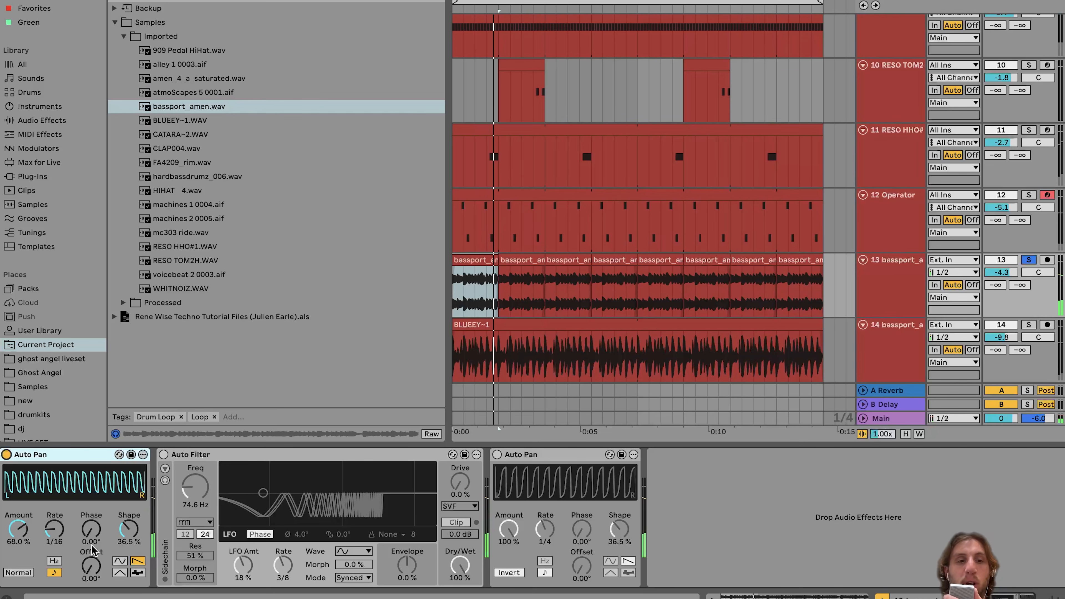
left_click(163, 454)
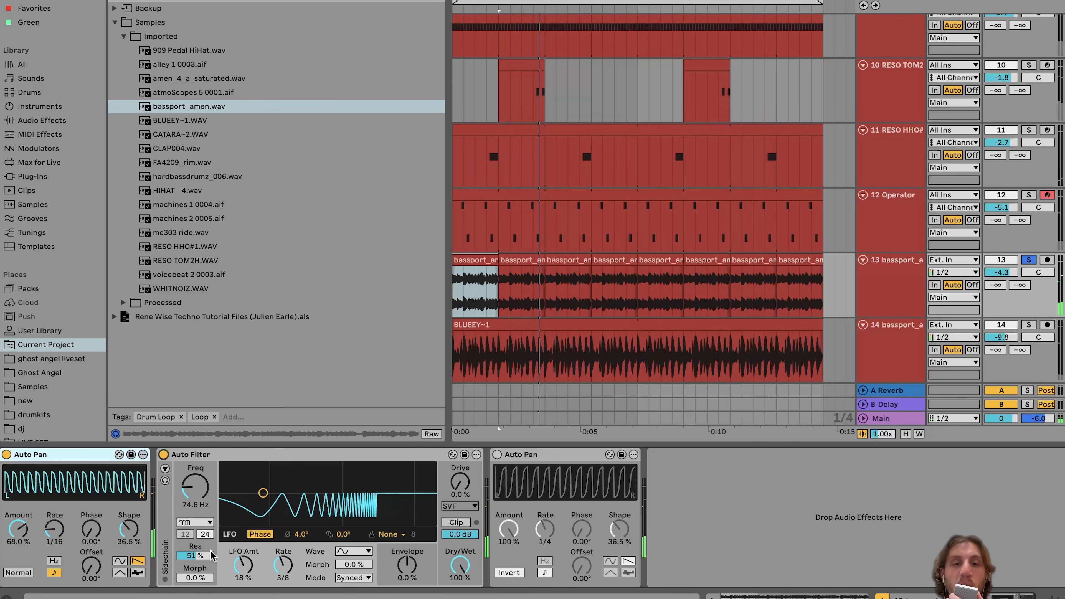
left_click(497, 455)
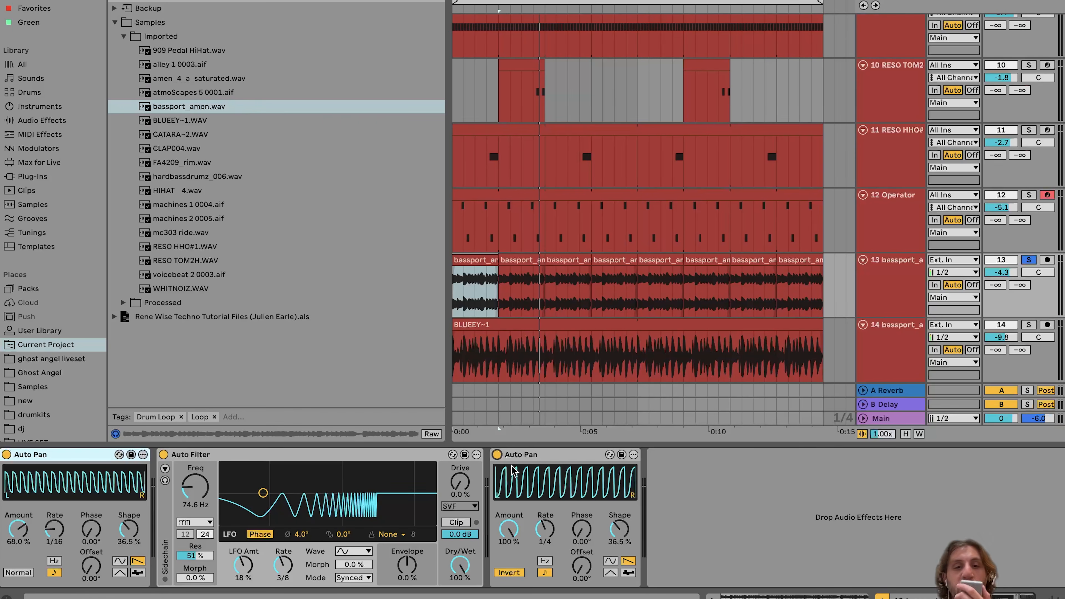
left_click(530, 458)
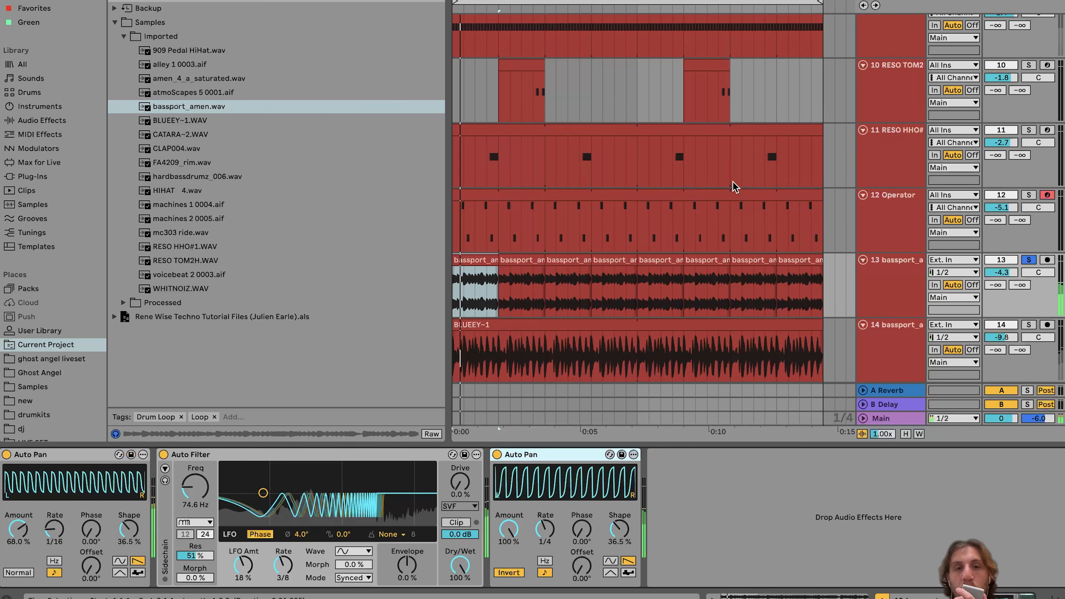
Step: Solo track 14 on its own, play it and turn off its whole effects chain
scroll(872, 270, "down", 5)
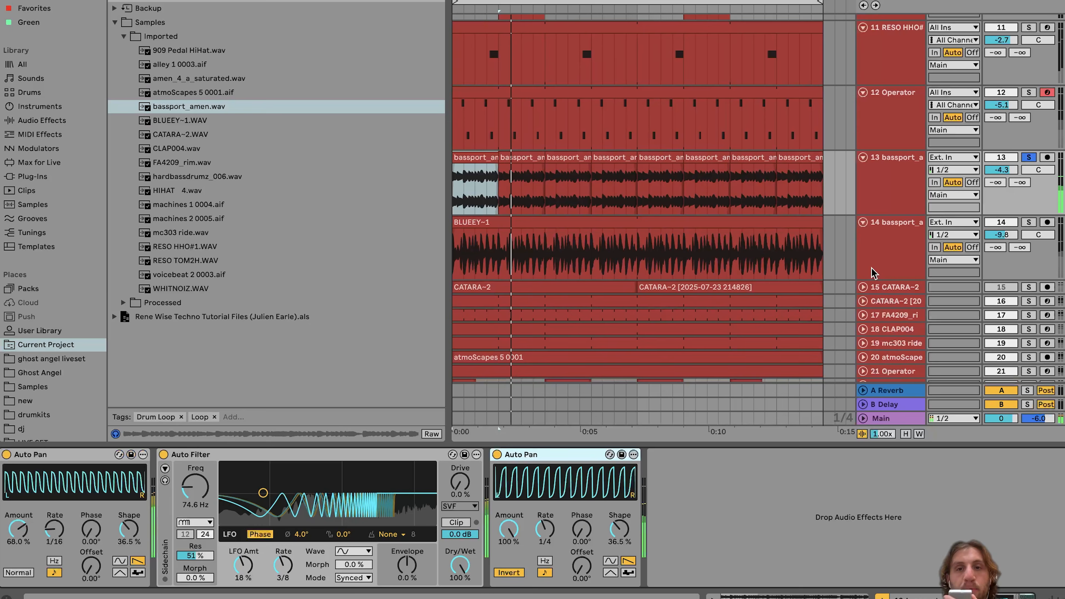
left_click(872, 271)
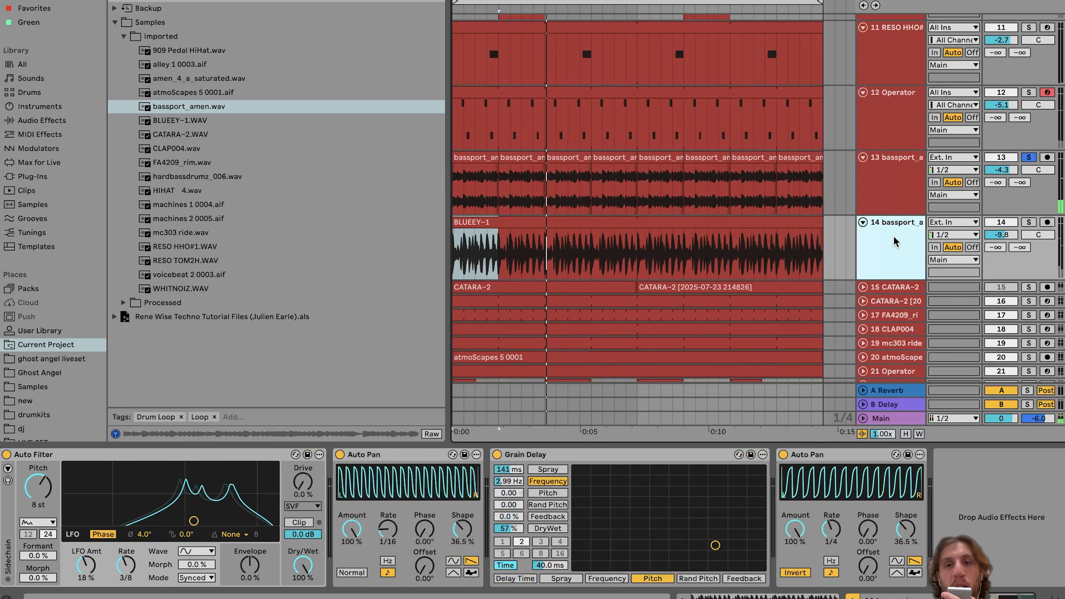
left_click(1028, 222)
key("space")
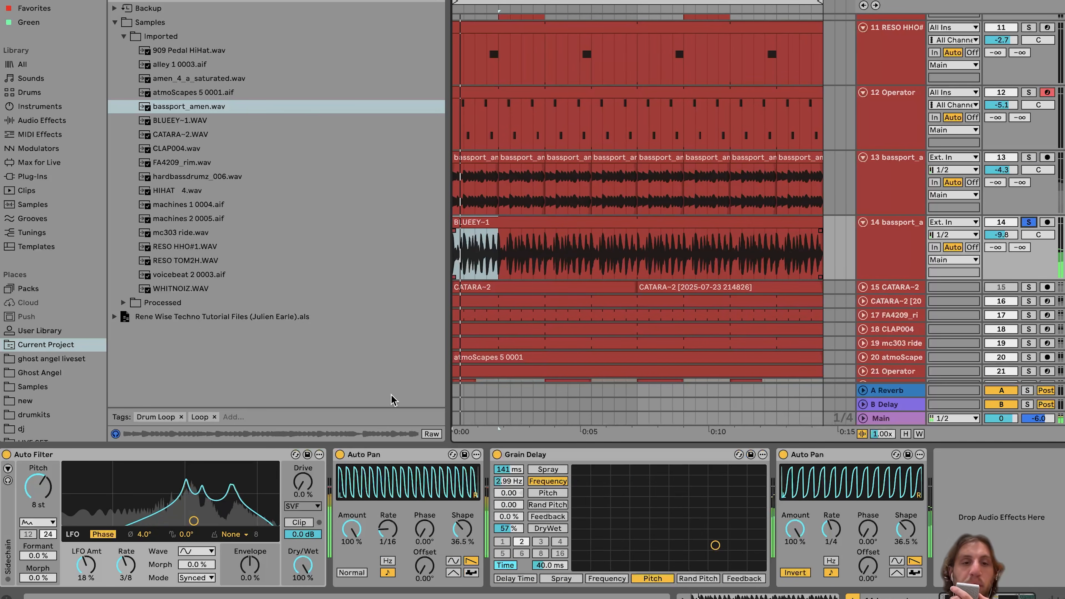
left_click(364, 455)
key("super+a")
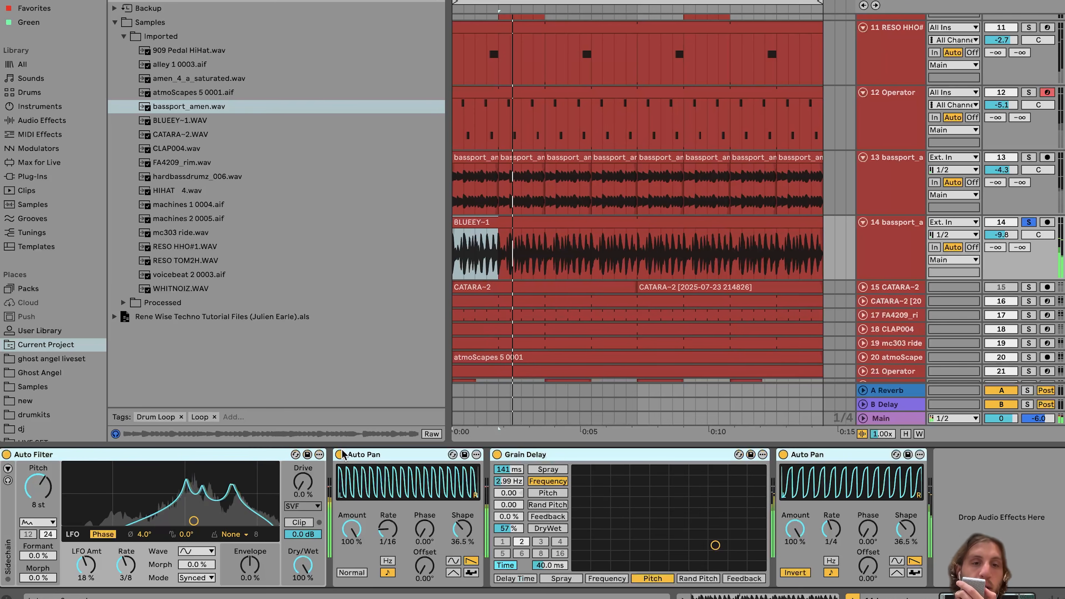
key("0")
Step: Open the BLUEEY-1 clip on track 14 to examine its warp mode and pitch settings
left_click(489, 220)
double_click(489, 220)
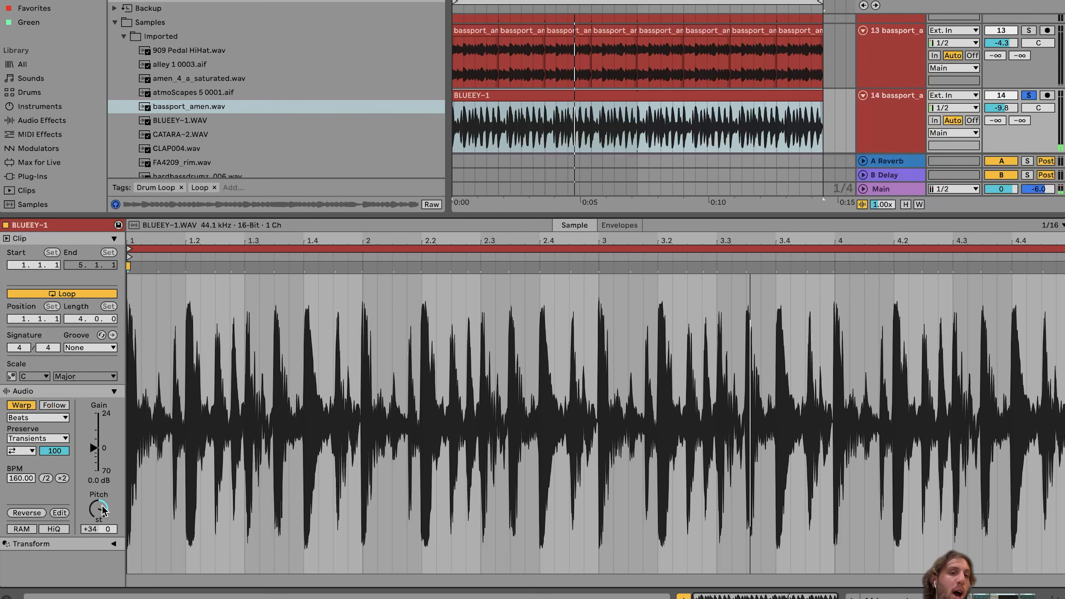
left_click(61, 418)
left_click(61, 421)
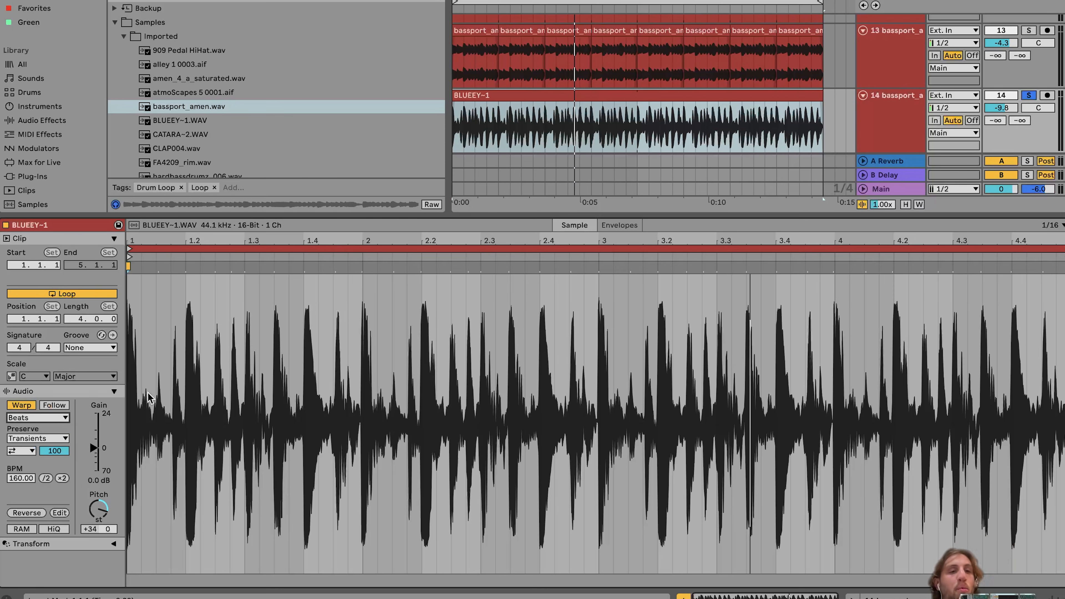
Step: Try the BLUEEY-1 clip in Complex warp mode and step back through the modes to Beats
left_click(50, 417)
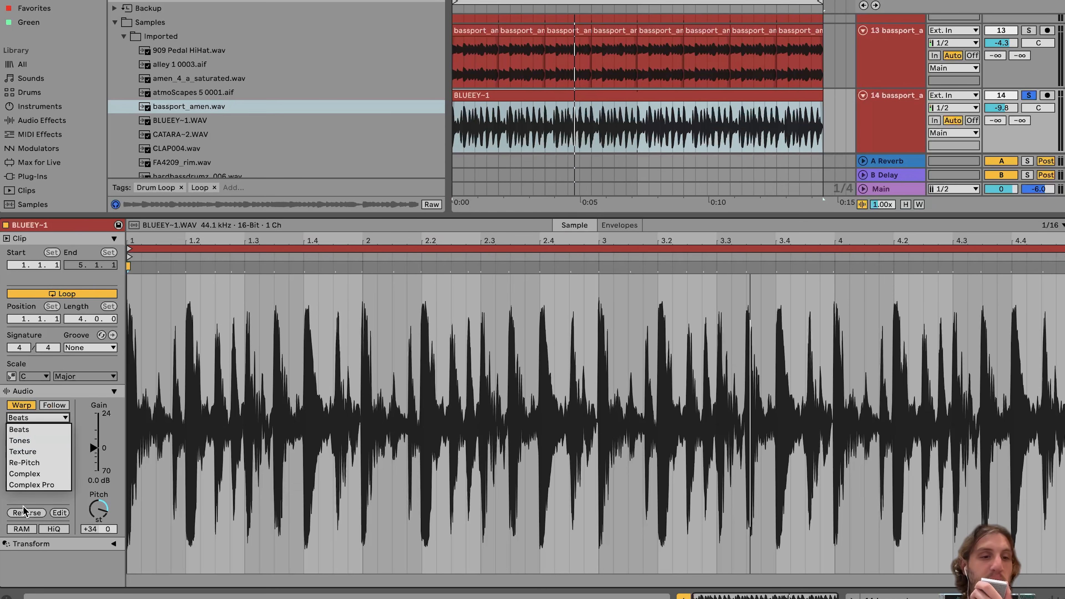
left_click(34, 474)
key("Up")
key("Up")
key("Up")
key("Up")
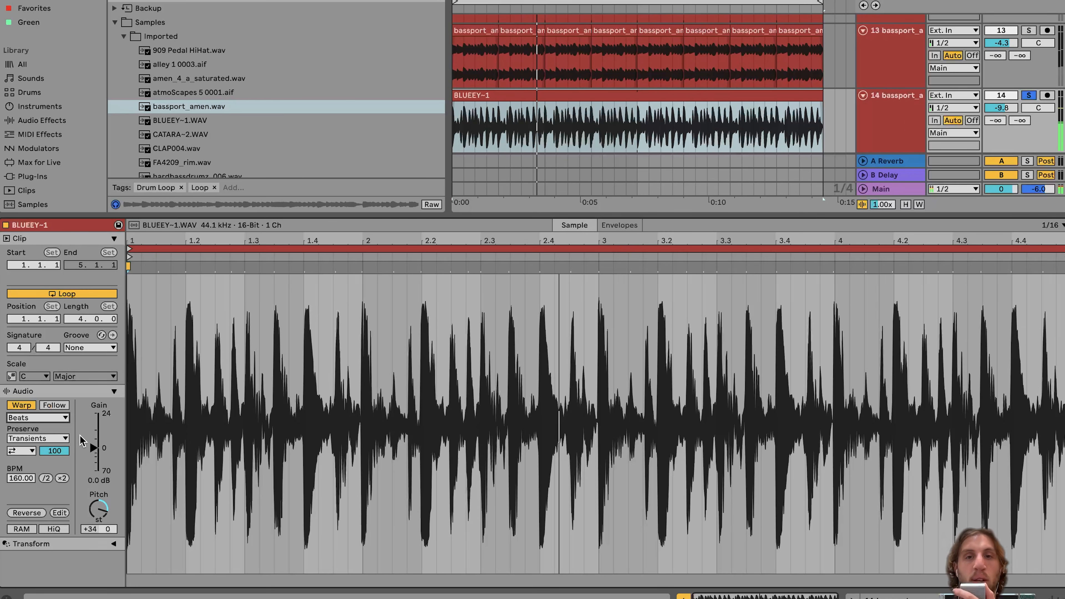
Step: Return to track 14's effects, turn only the Auto Filter back on and play the loop through it
left_click(905, 117)
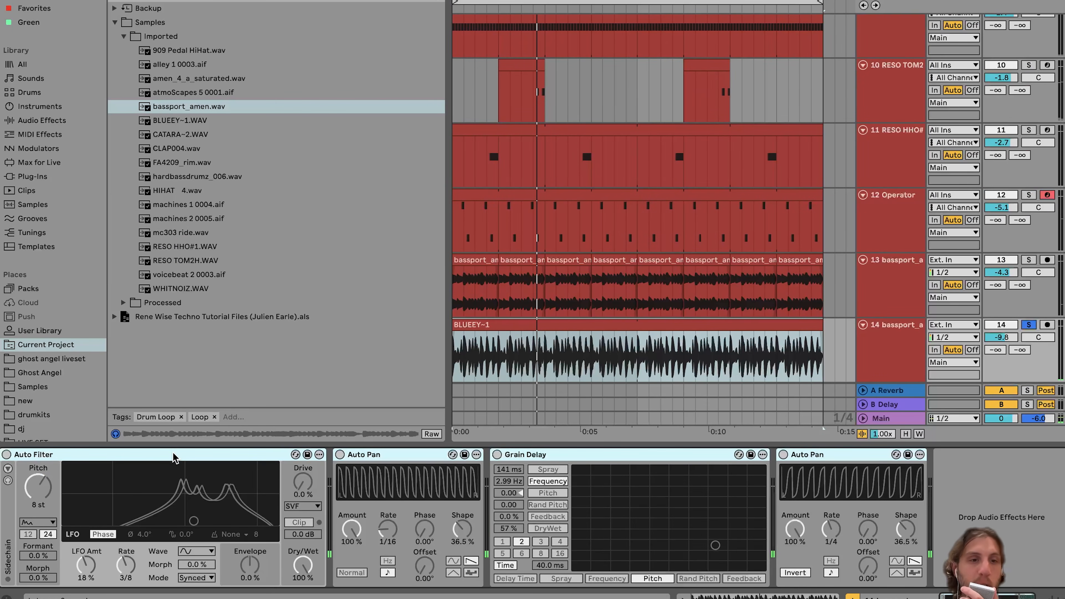
left_click(37, 454)
left_click(7, 454)
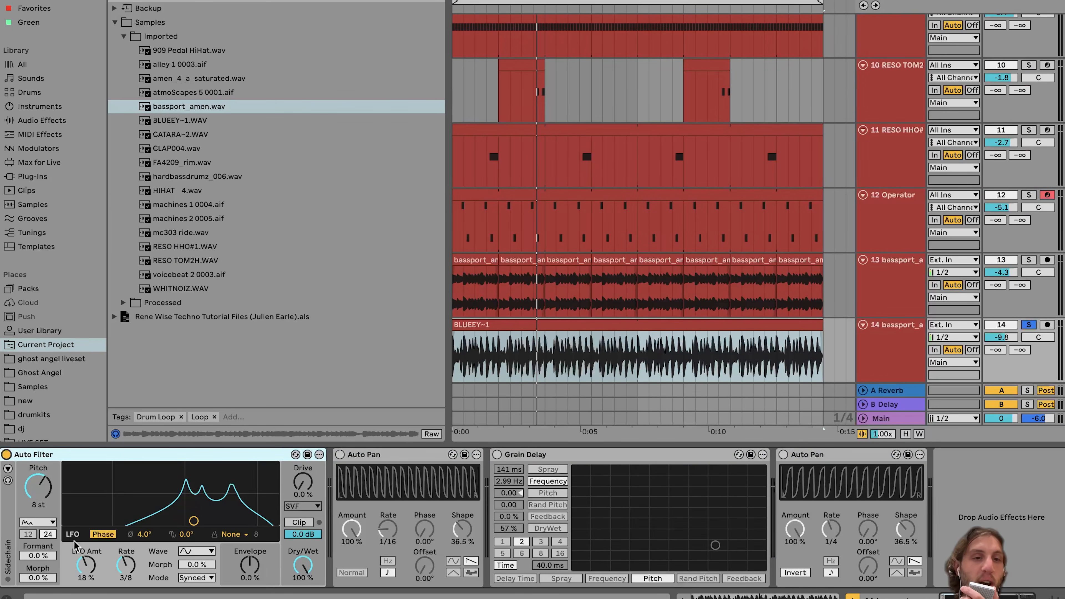
key("space")
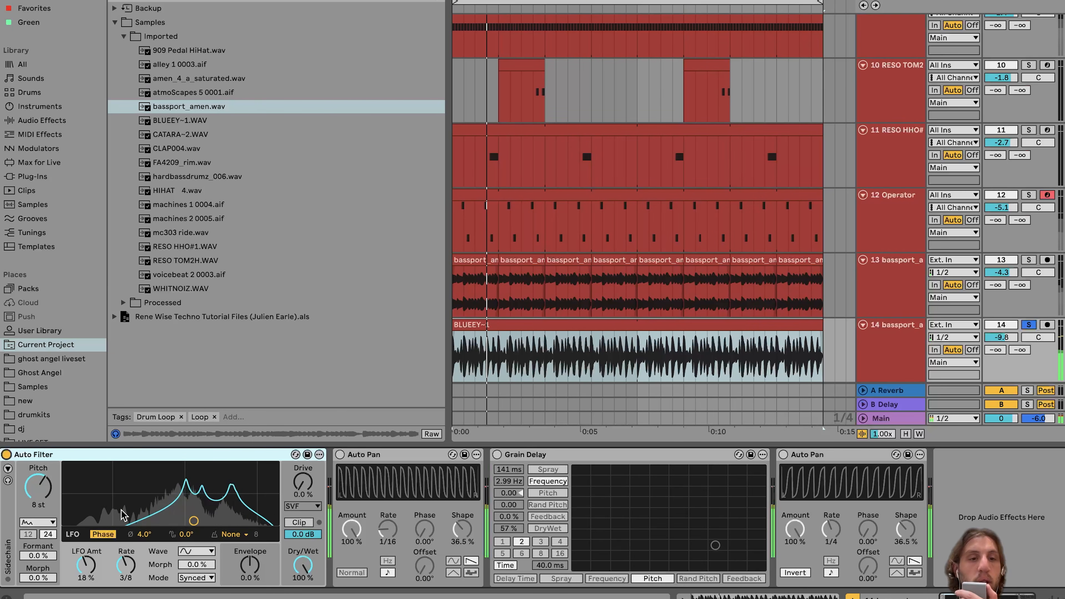
key("space")
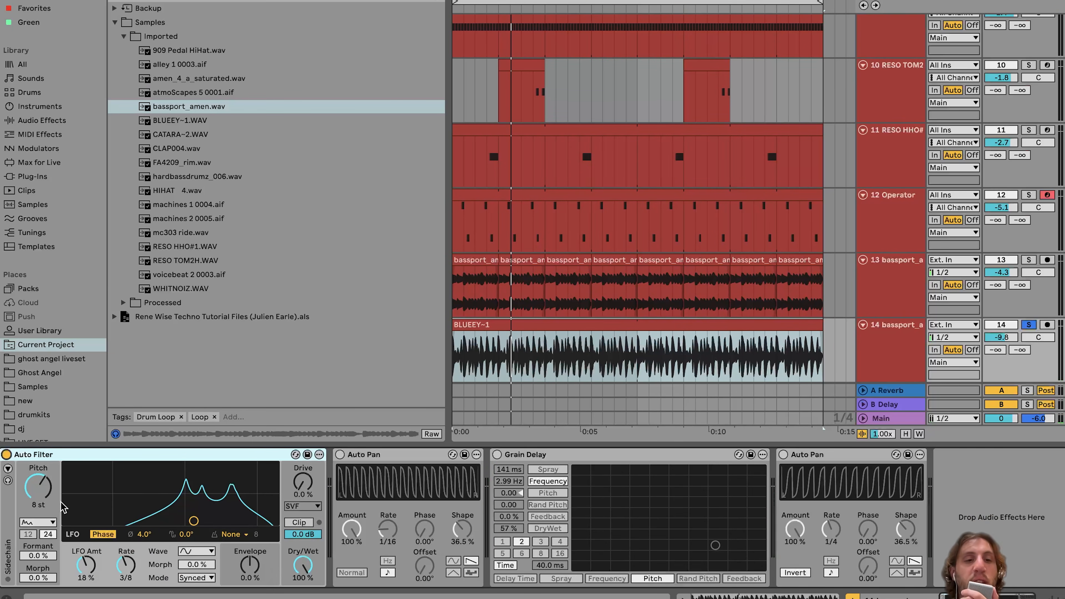
key("space")
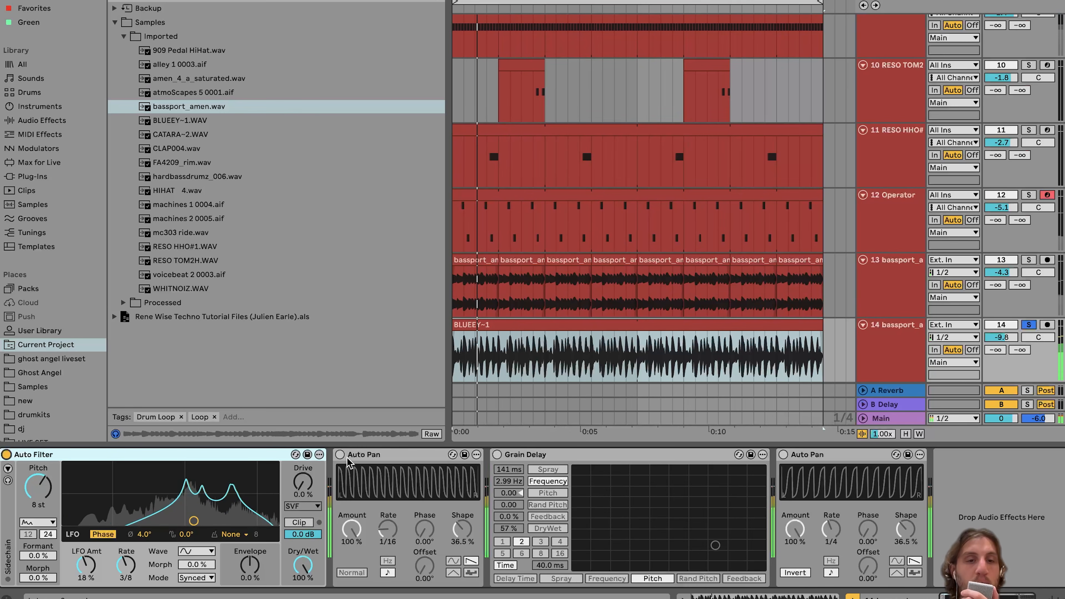
Step: Turn track 14's first Auto Pan, Grain Delay and second Auto Pan back on one by one during playback
left_click(340, 454)
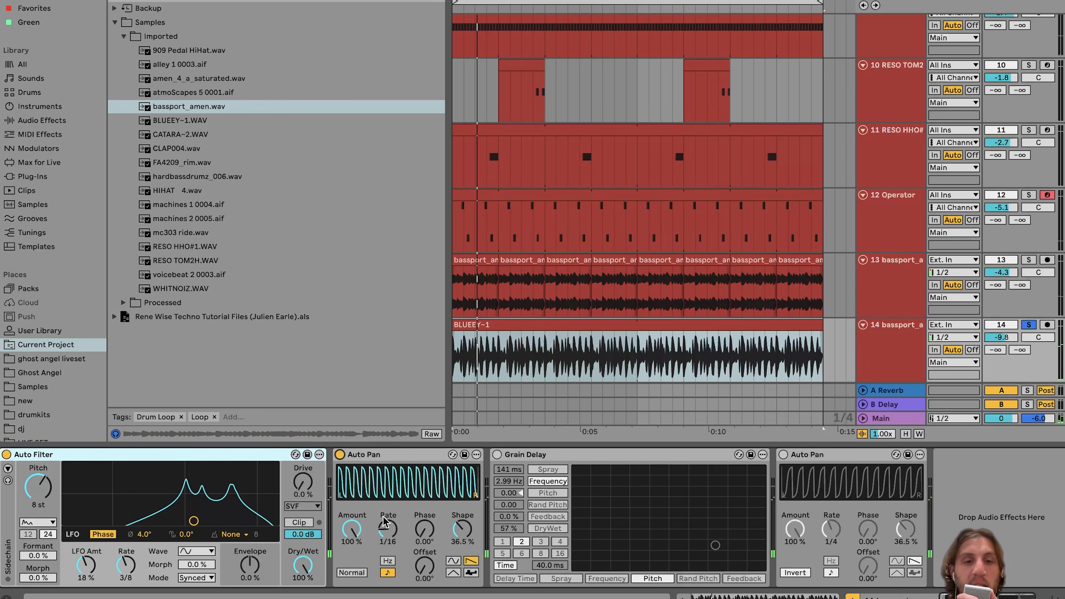
key("space")
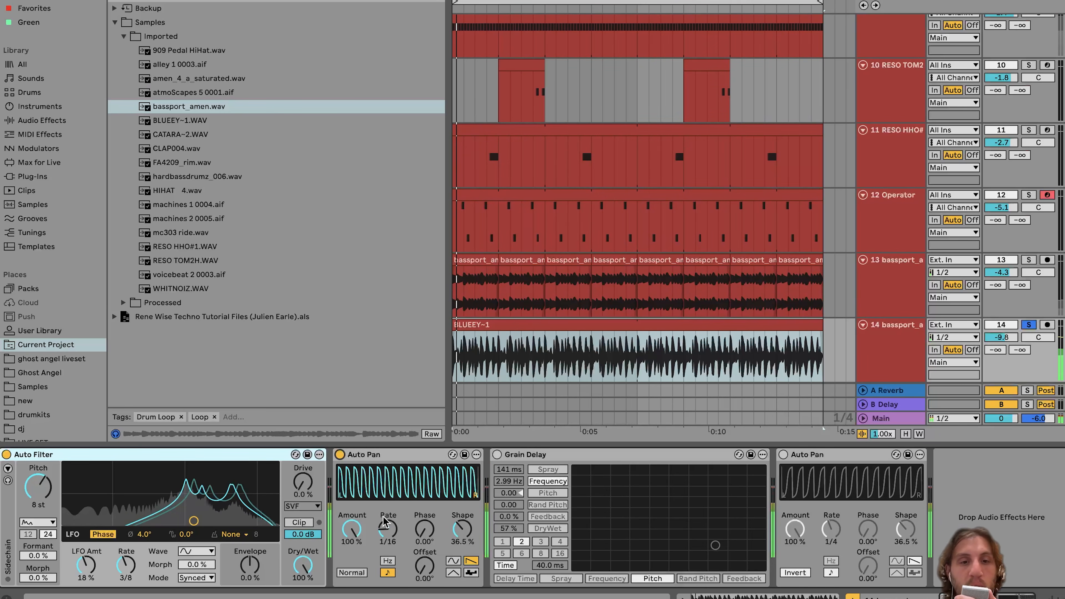
left_click(497, 454)
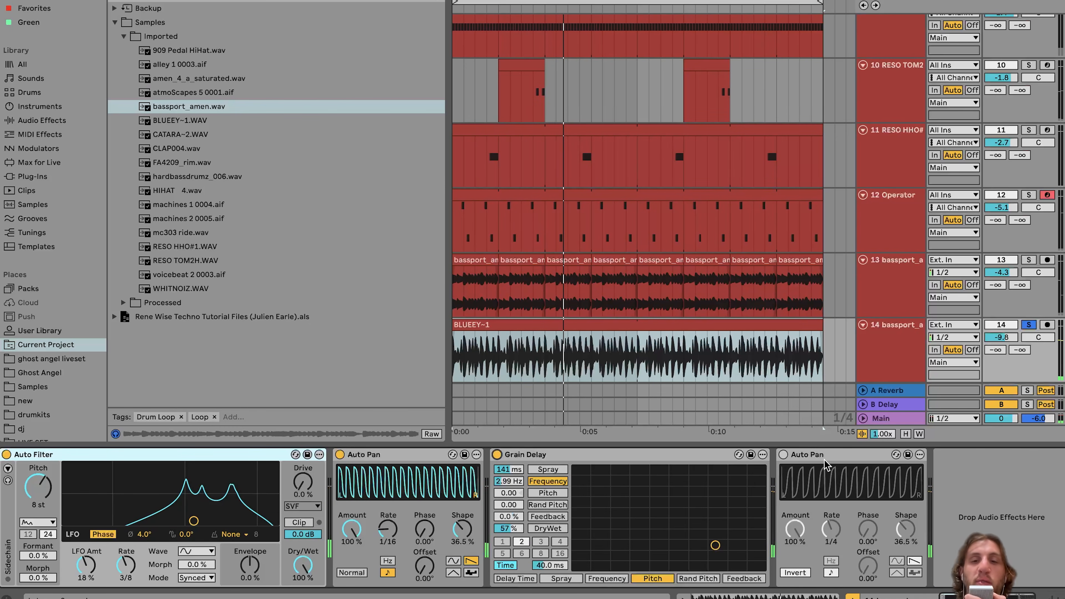
left_click(783, 454)
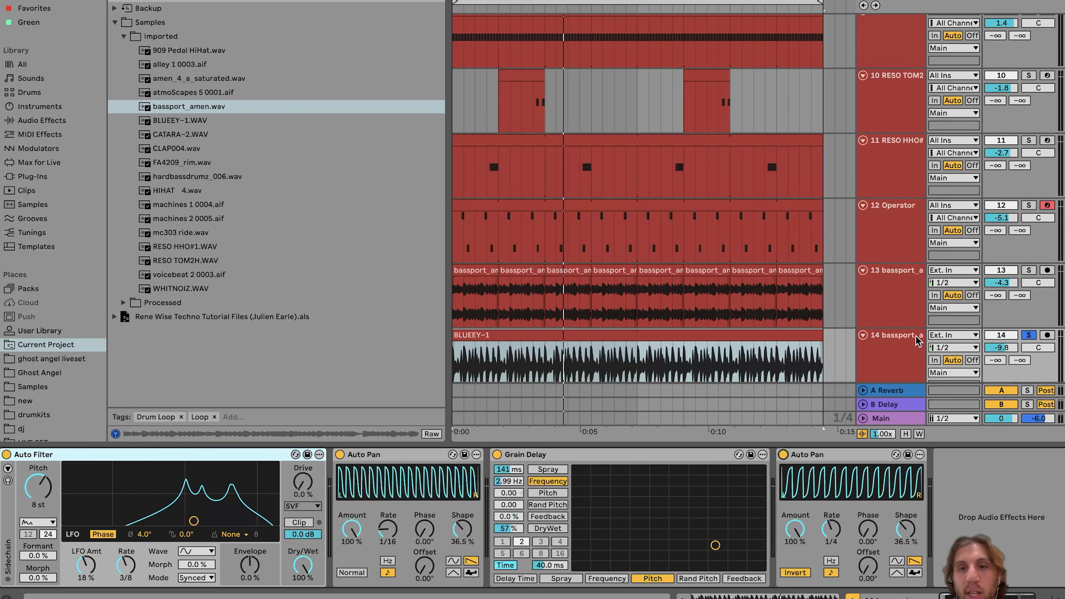
Step: Solo the two bassport_amen tracks, 13 and 14, together and play them with their full effects
scroll(922, 294, "down", 5)
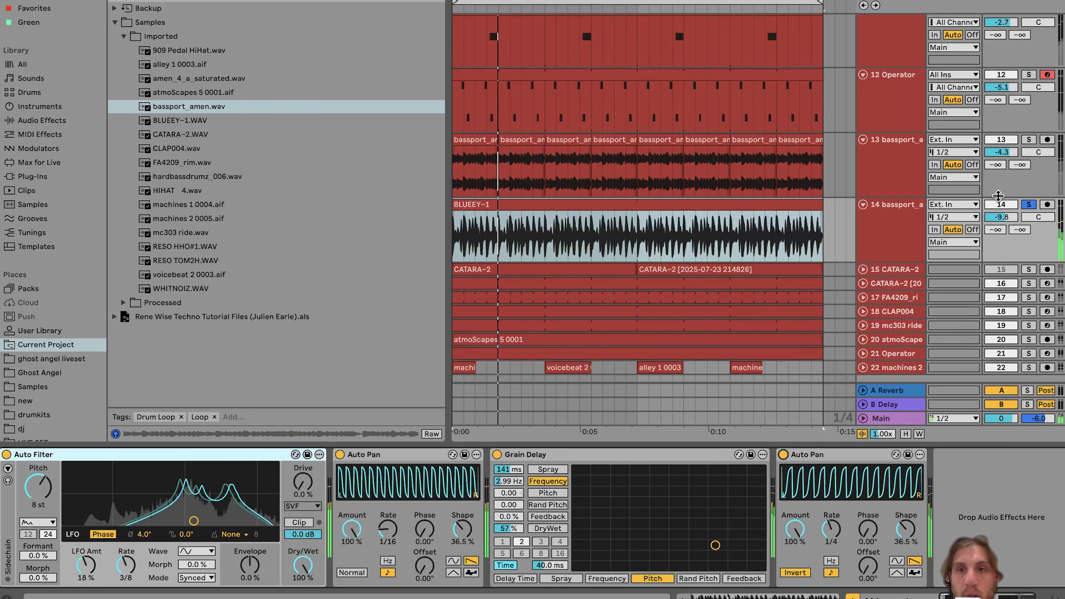
left_click(907, 188)
left_click(889, 215)
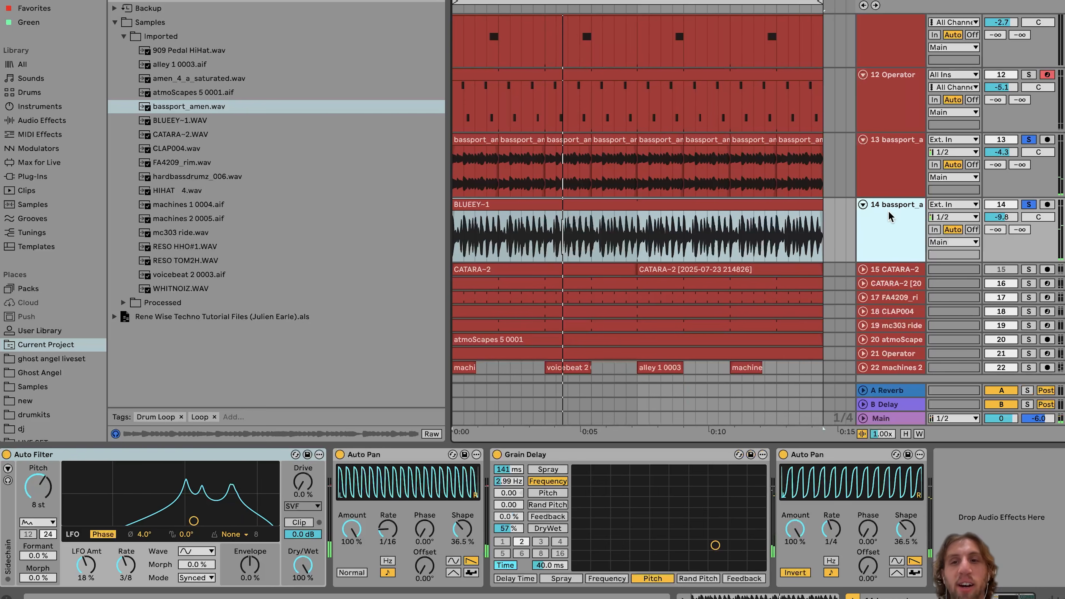
Step: Solo the CATARA-2 MIDI track 16 and unfold it along with audio track 15
left_click(1029, 284)
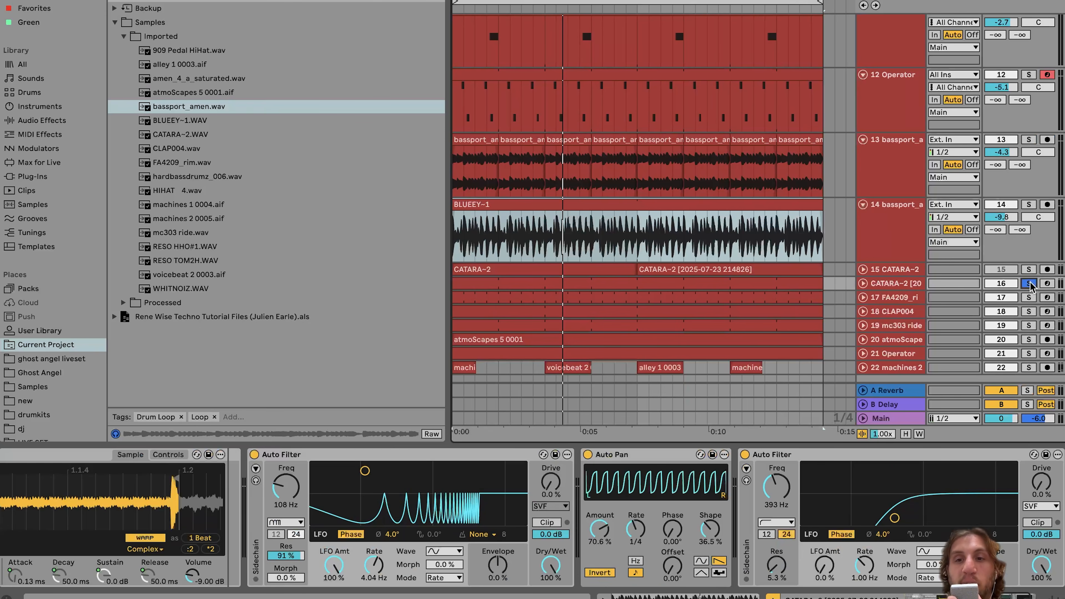
double_click(886, 285)
left_click(864, 268)
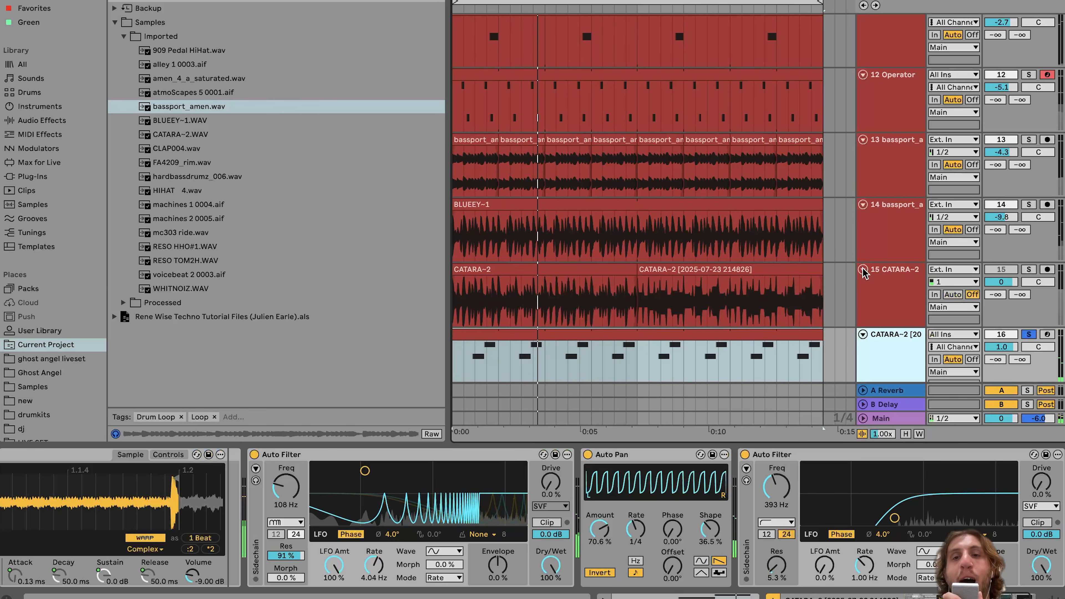
Step: Solo track 15, open its first CATARA-2 clip and preview the original CATARA-2.WAV sample for comparison
scroll(905, 330, "down", 5)
left_click(1027, 143)
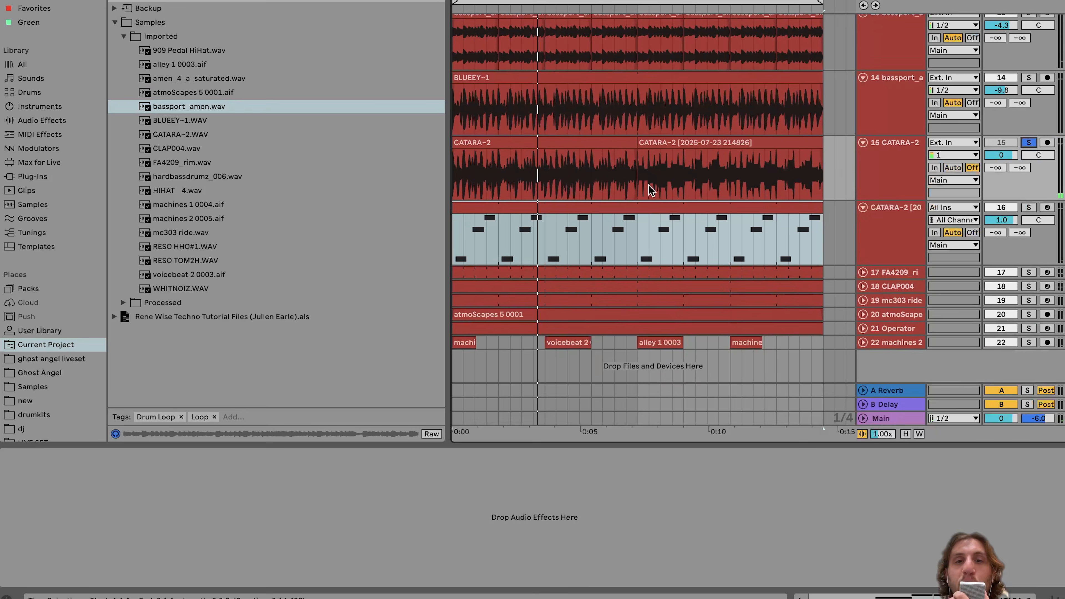
double_click(566, 145)
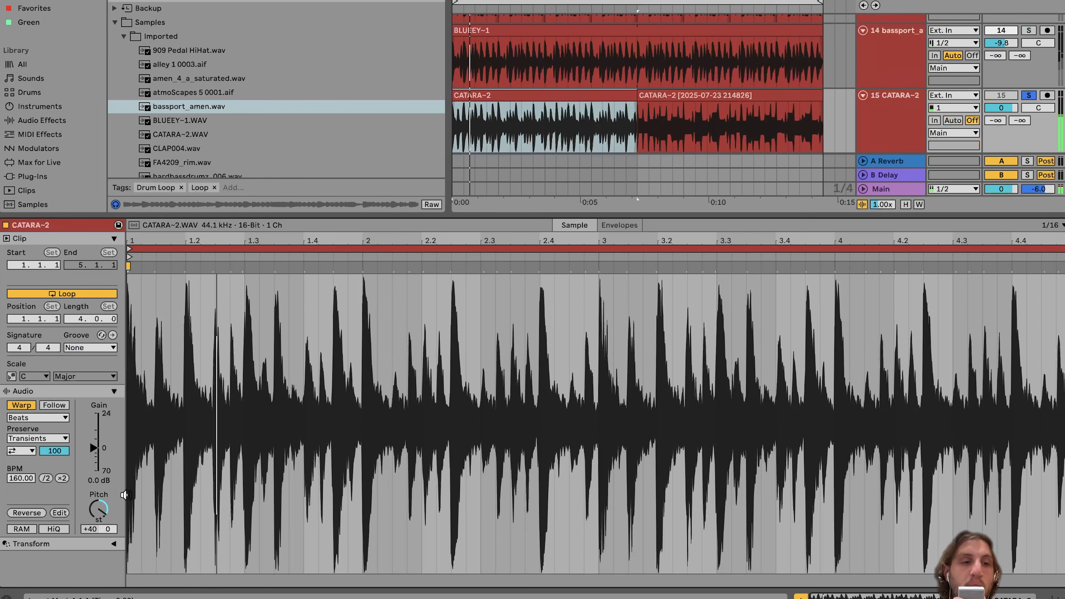
left_click(183, 135)
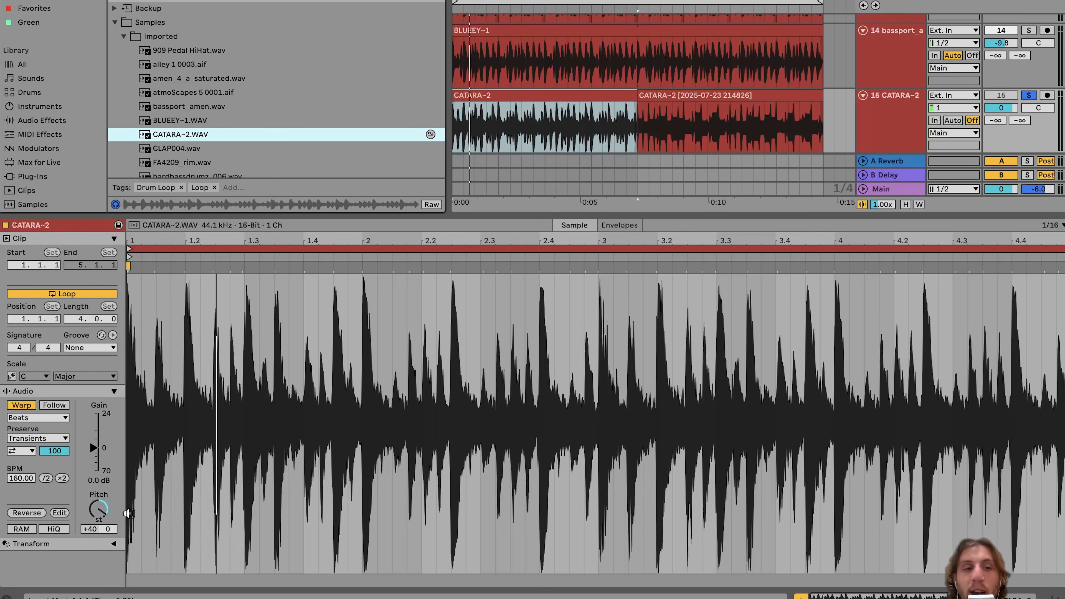
Step: Play the first CATARA-2 clip on soloed track 15, open the second CATARA-2 clip and play it for comparison
key("space")
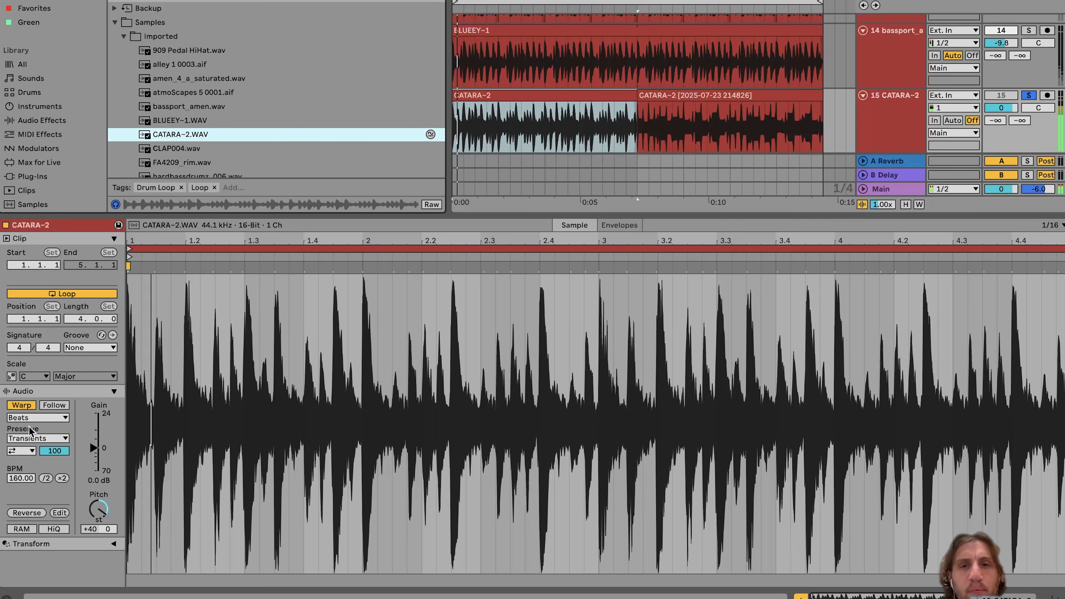
key("space")
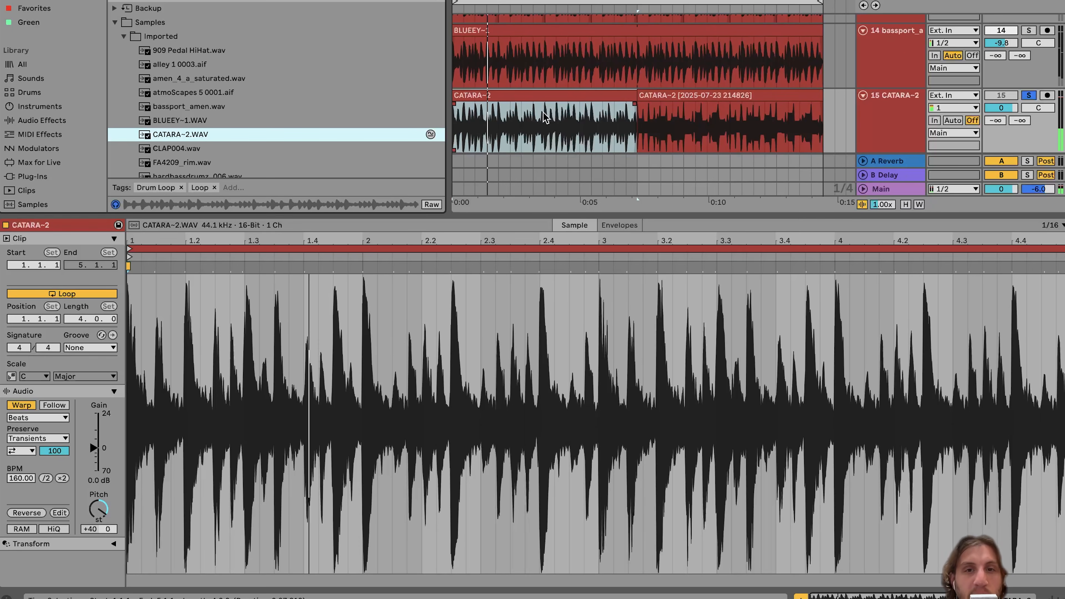
left_click(698, 100)
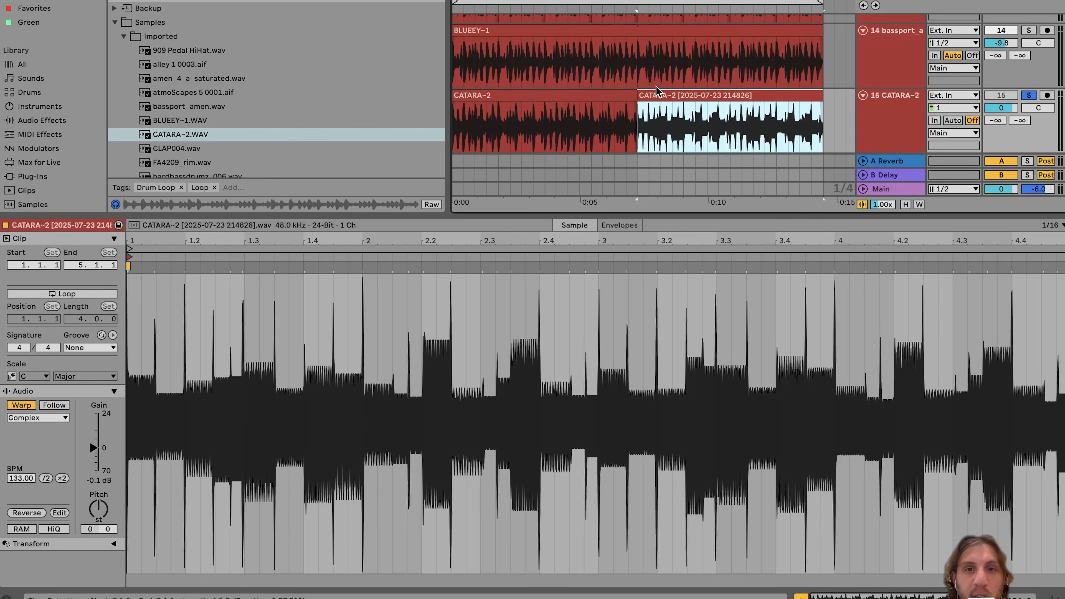
key("space")
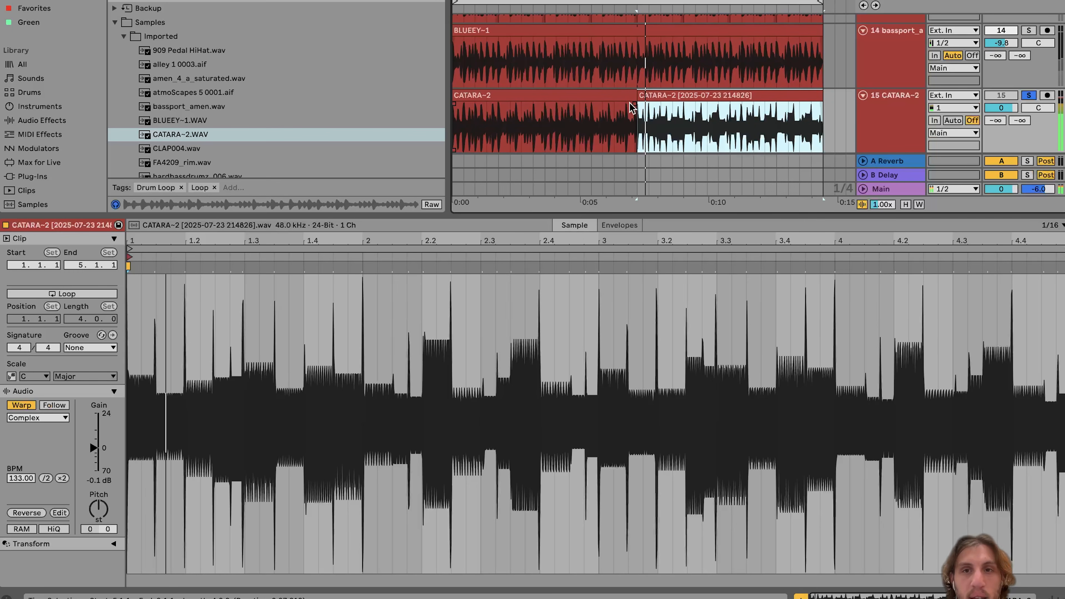
Step: Bring up the Slice to New MIDI Track options for track 15's second CATARA-2 clip and dismiss them without slicing
left_click(888, 119)
scroll(763, 285, "down", 4)
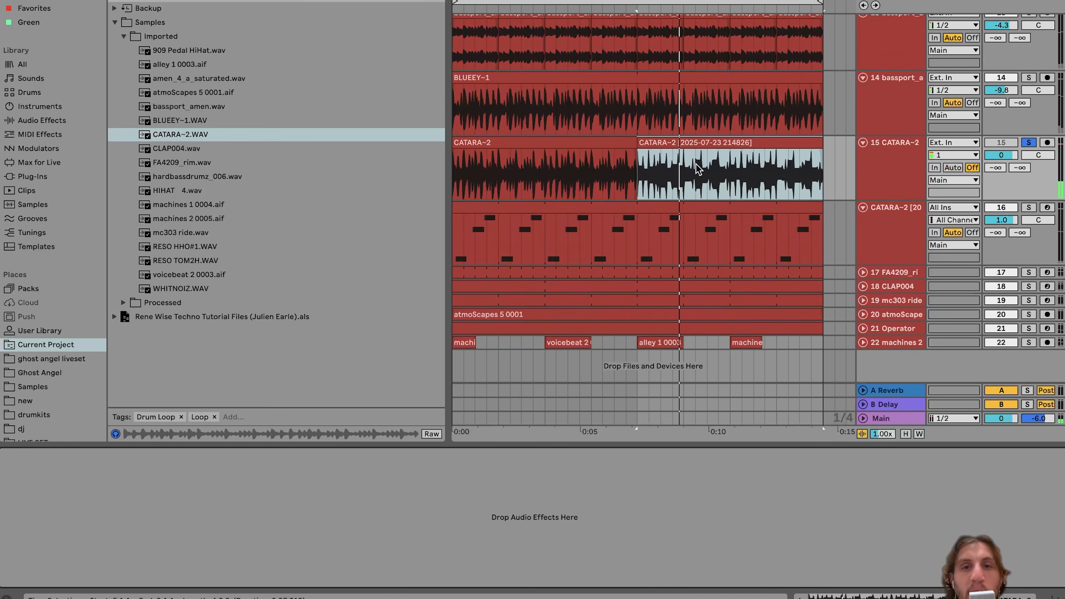
right_click(697, 144)
left_click(753, 456)
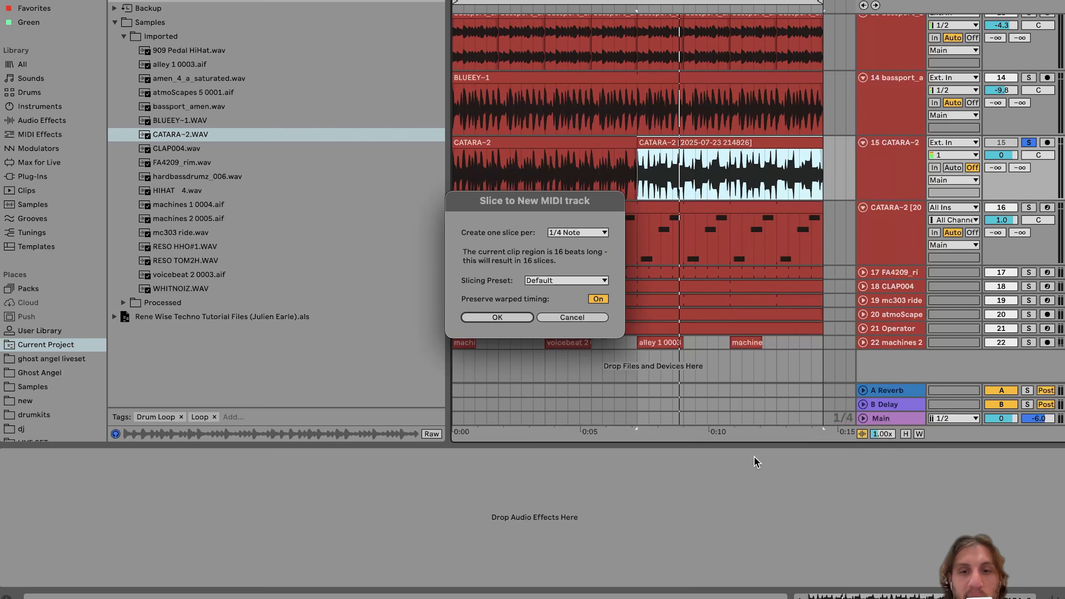
left_click(585, 317)
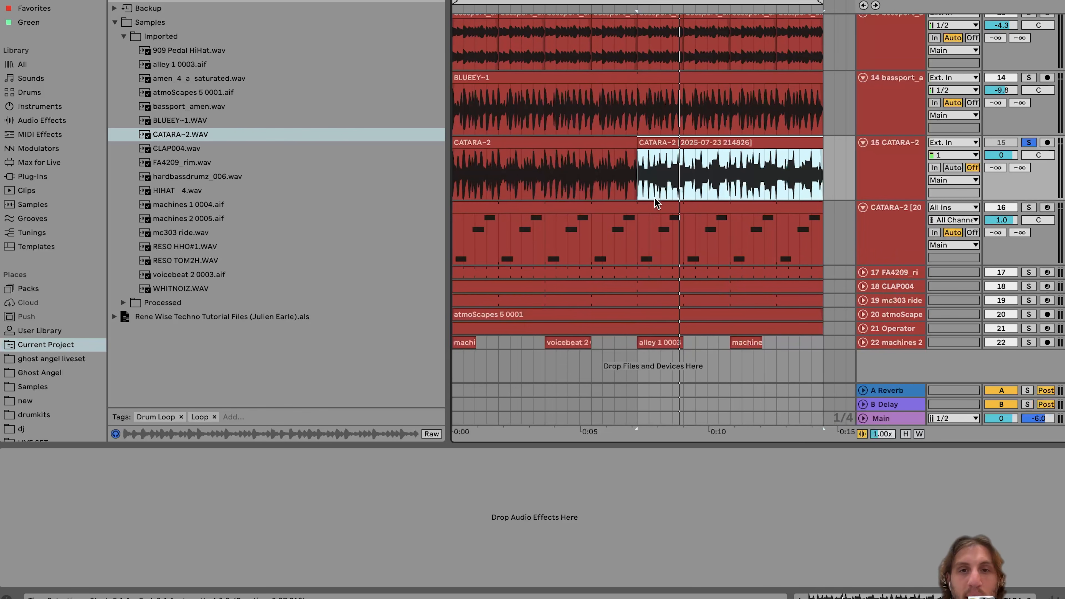
Step: Solo the CATARA-2 MIDI track 16, turn off both Auto Filters and the Auto Pan, and play the dry slices
left_click(656, 205)
left_click(1030, 207)
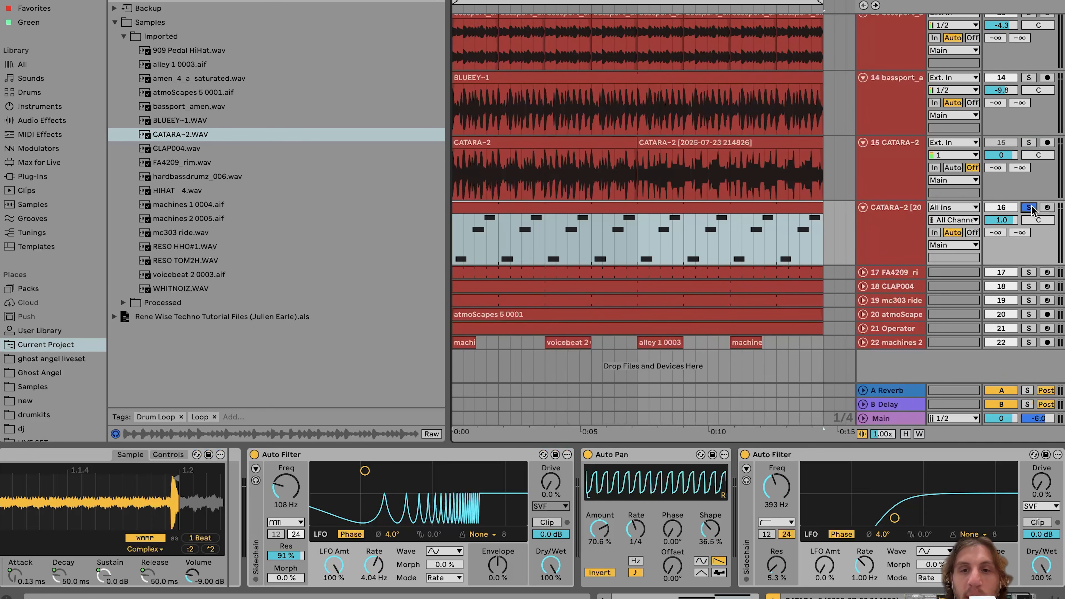
left_click(745, 454)
left_click(588, 454)
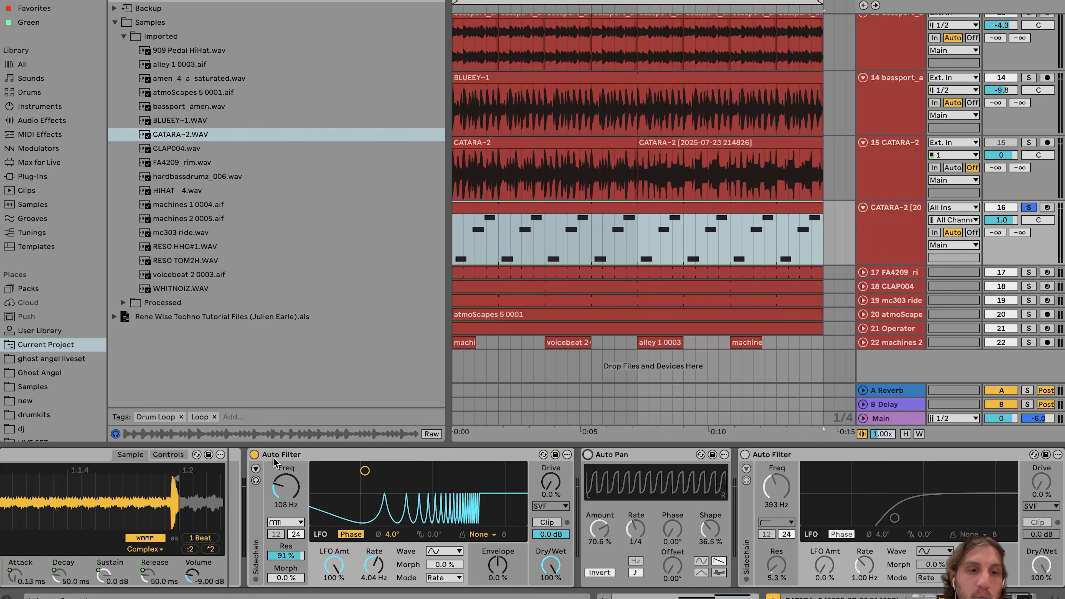
left_click(254, 455)
key("space")
Step: Show track 16's sliced drum rack and open its MIDI clip to examine the slice note pattern
scroll(269, 472, "left", 15)
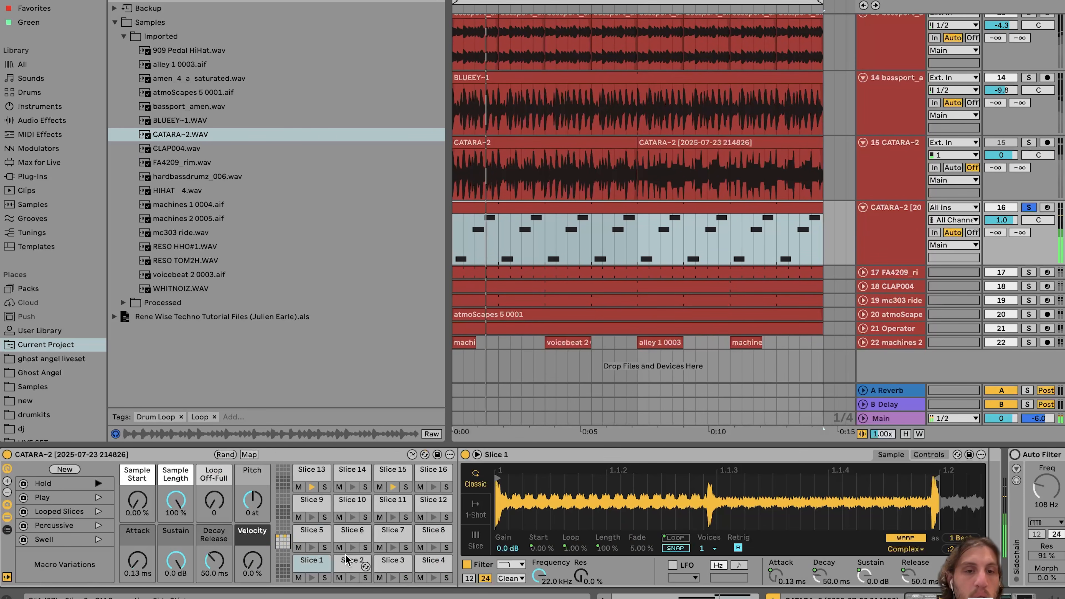
double_click(544, 206)
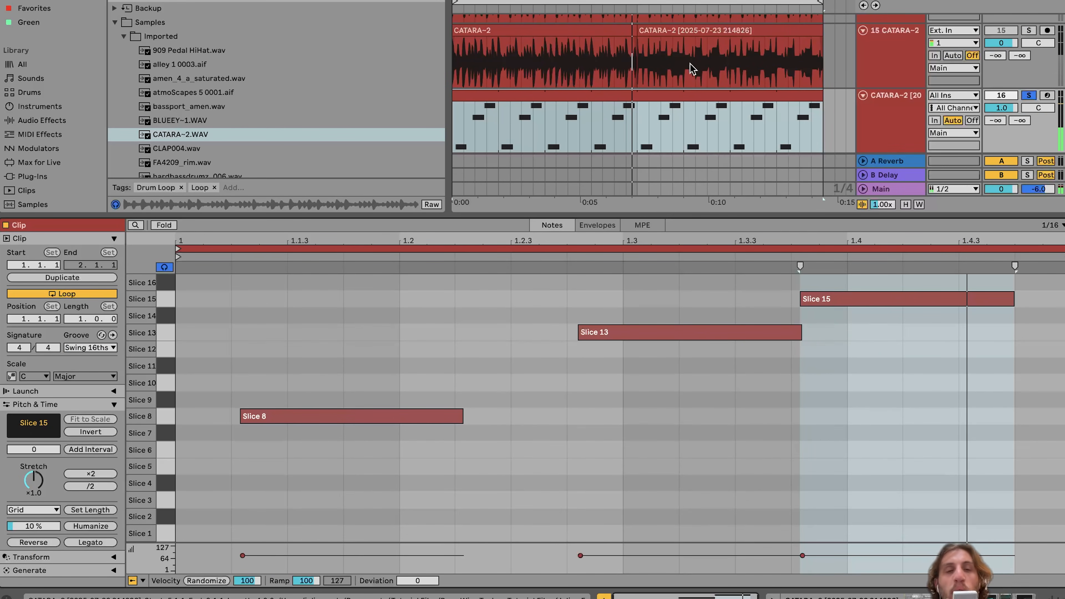
key("shift+Tab")
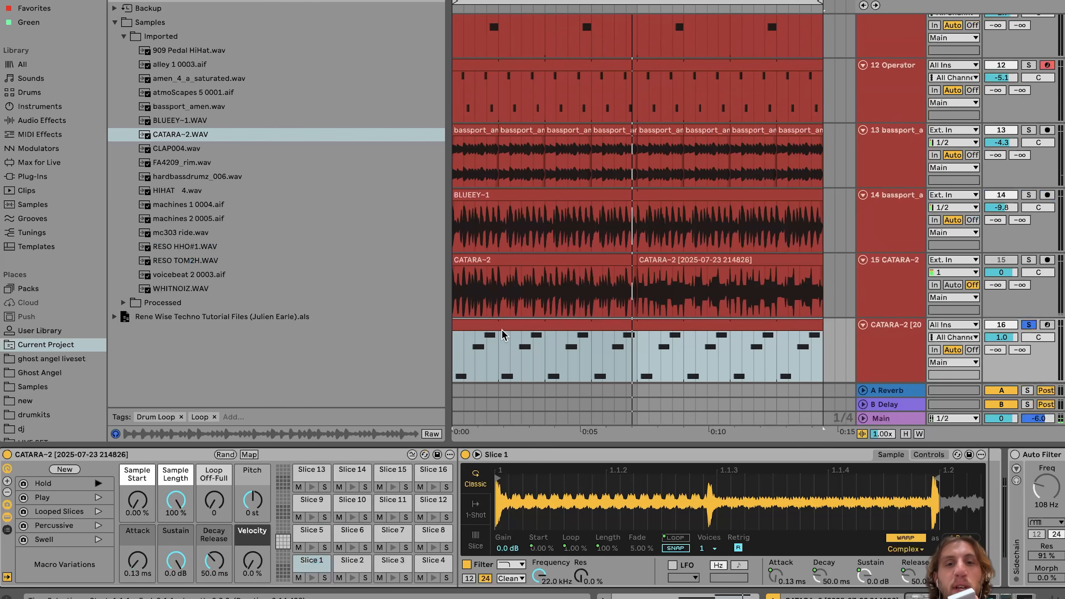
Step: Turn track 16's first Auto Filter, Auto Pan and second Auto Filter back on one by one, playing the track in between
scroll(447, 524, "right", 10)
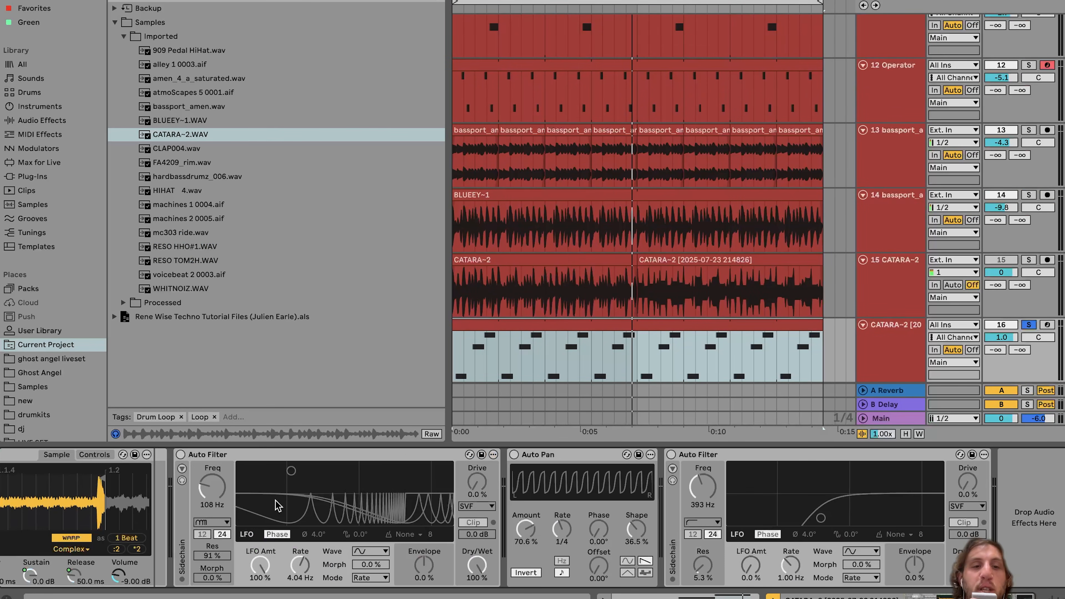
left_click(181, 455)
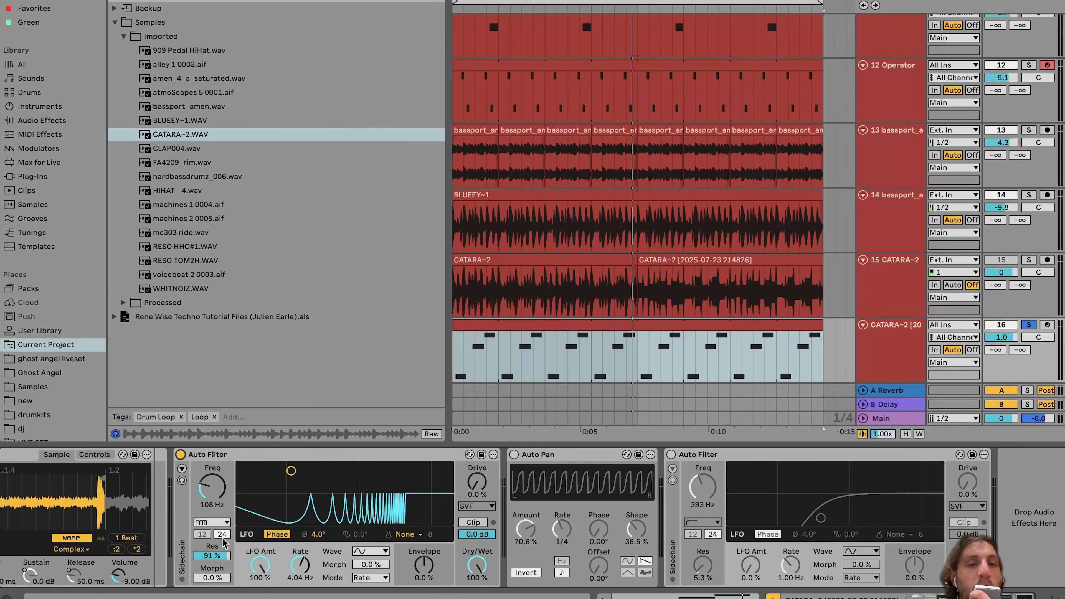
key("space")
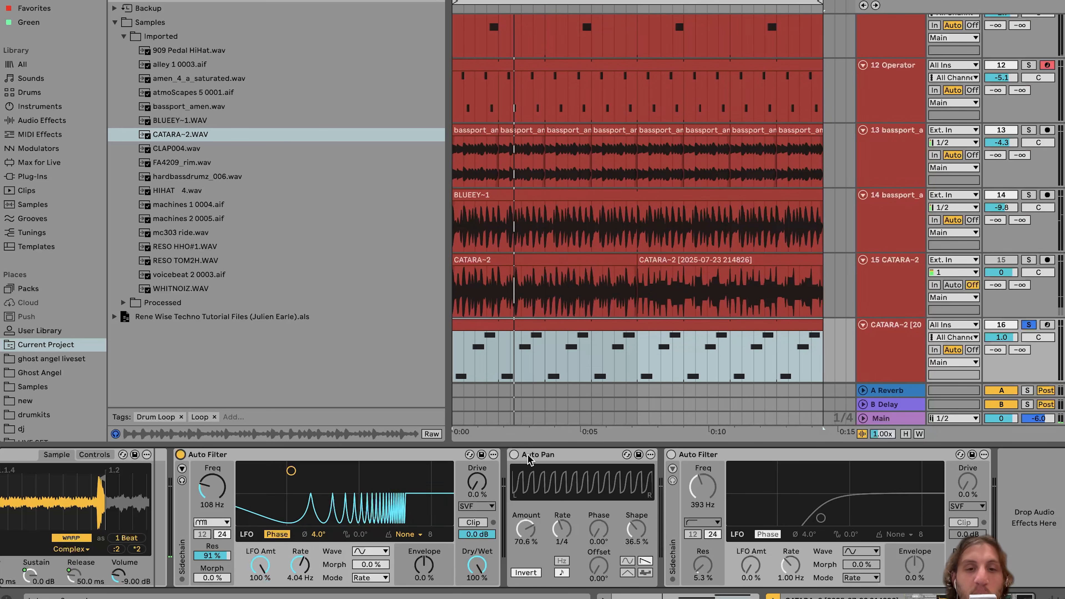
left_click(513, 454)
left_click(670, 454)
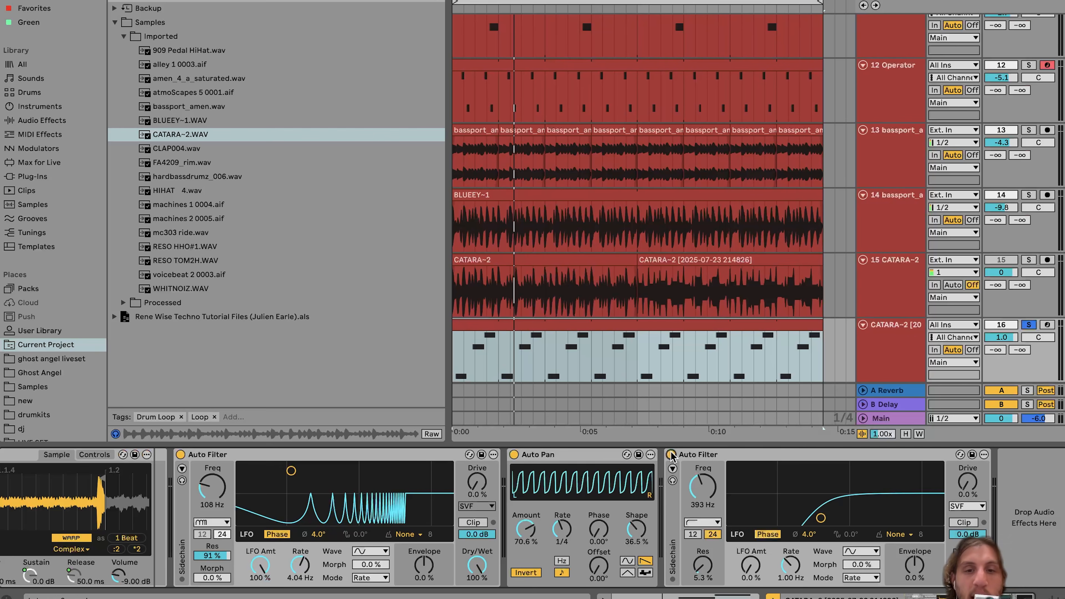
Step: Solo tracks 13, 14 and 16 together for playback, clear the solos and play the full mix with track 16 selected
left_click(1028, 195)
left_click(1029, 130)
scroll(1031, 129, "down", 3)
scroll(1031, 129, "down", 1)
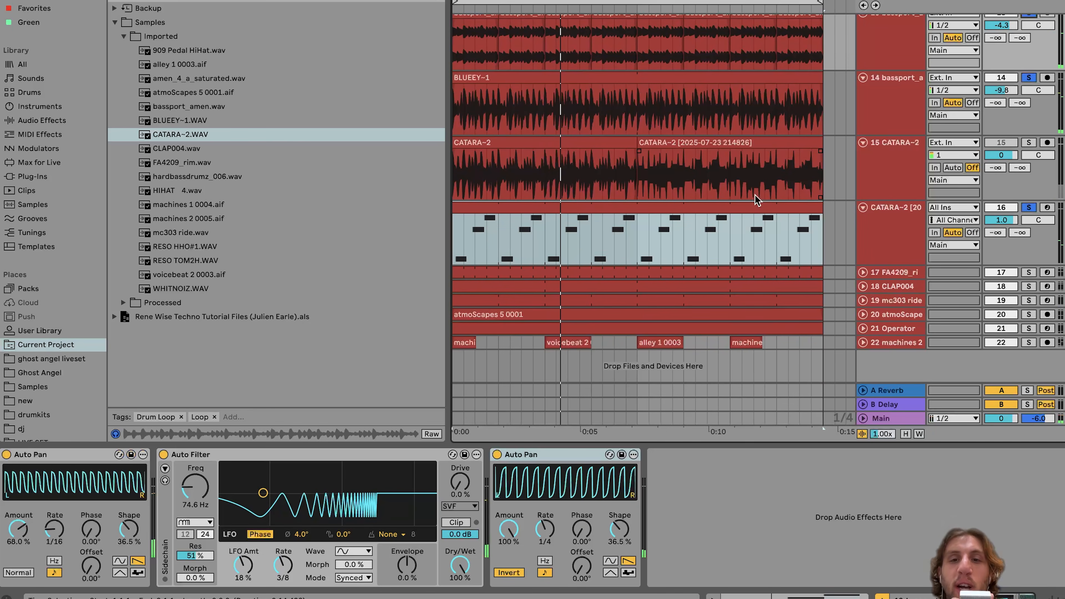
left_click(1028, 207)
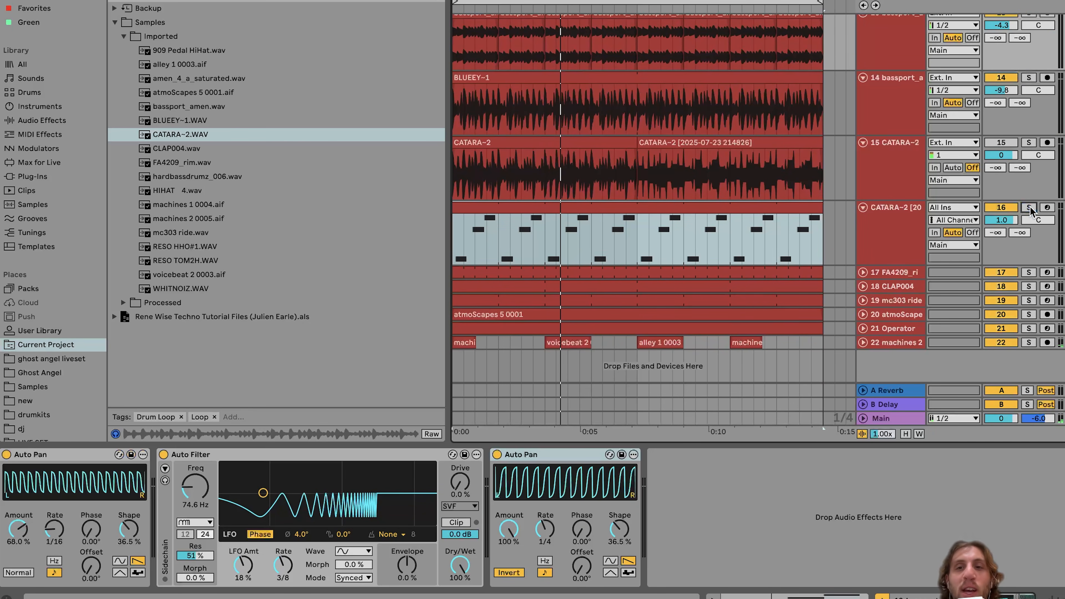
left_click(889, 229)
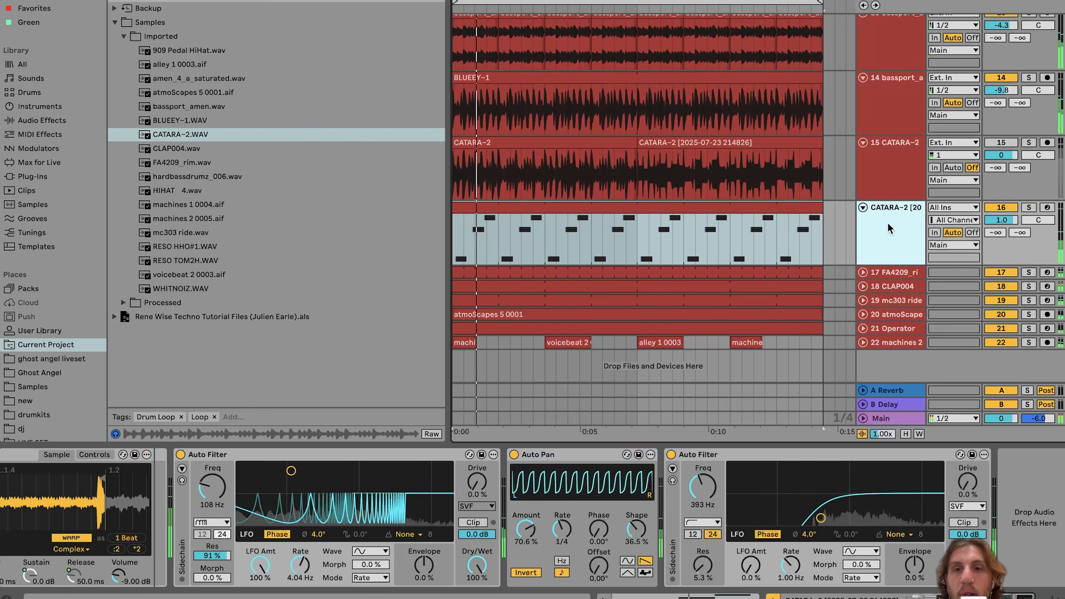
Step: Unfold the FA4209_rim track 17 and solo it together with drum and hi-hat tracks 4 to 8 during playback
left_click(863, 272)
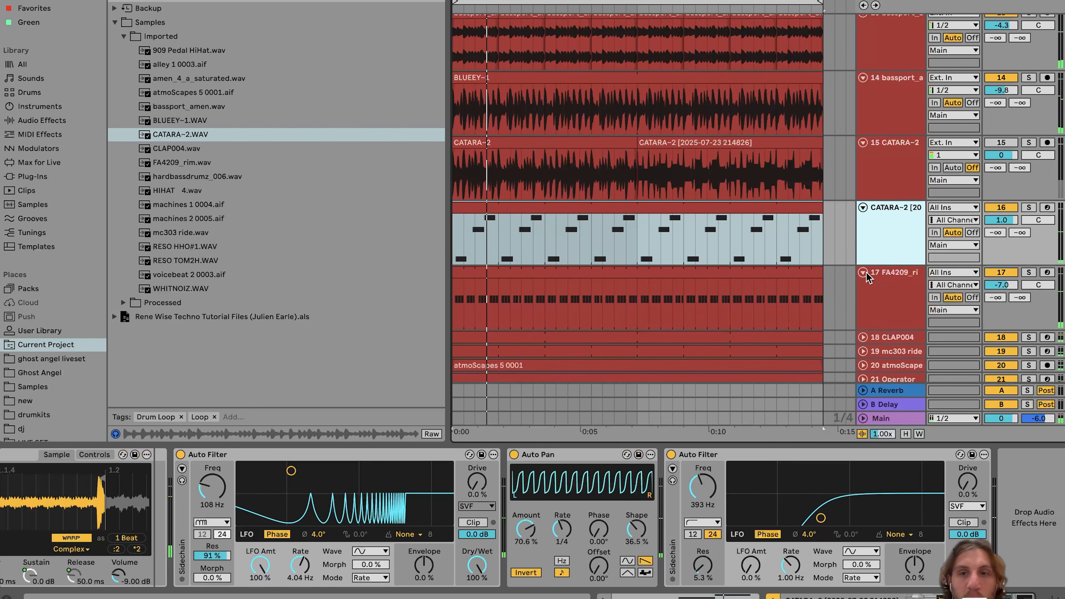
left_click(1028, 273)
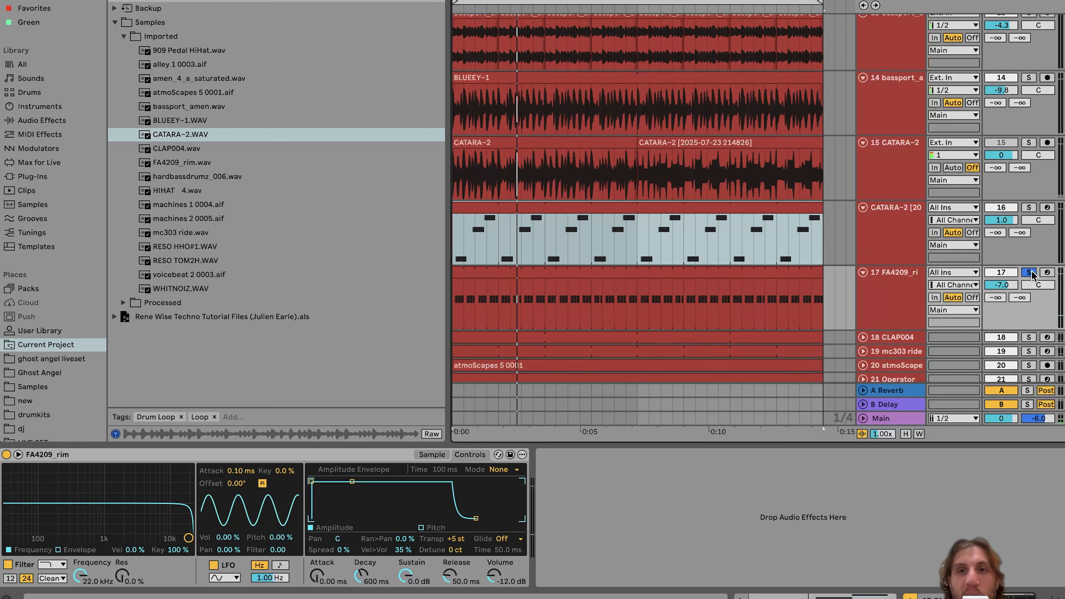
scroll(1031, 275, "up", 15)
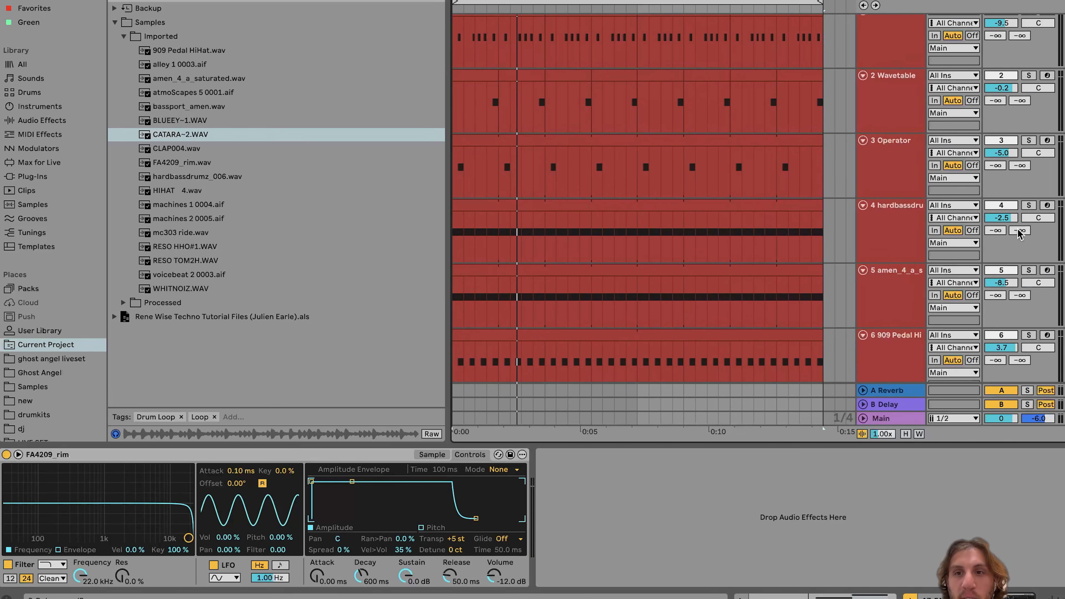
left_click(1028, 205)
left_click(1028, 270)
left_click(1028, 335)
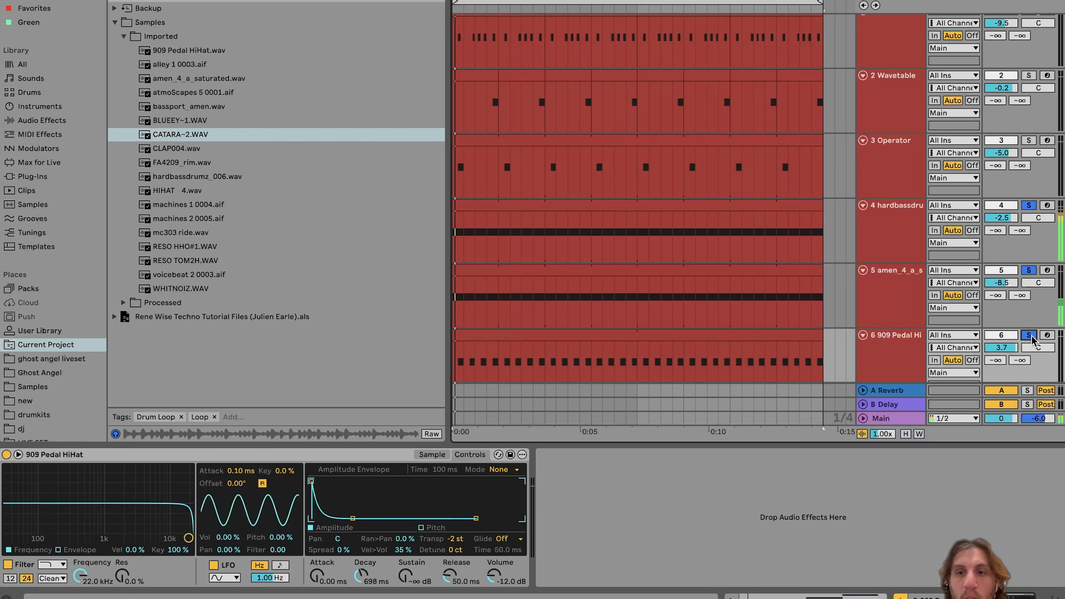
scroll(1032, 276, "down", 5)
left_click(1028, 277)
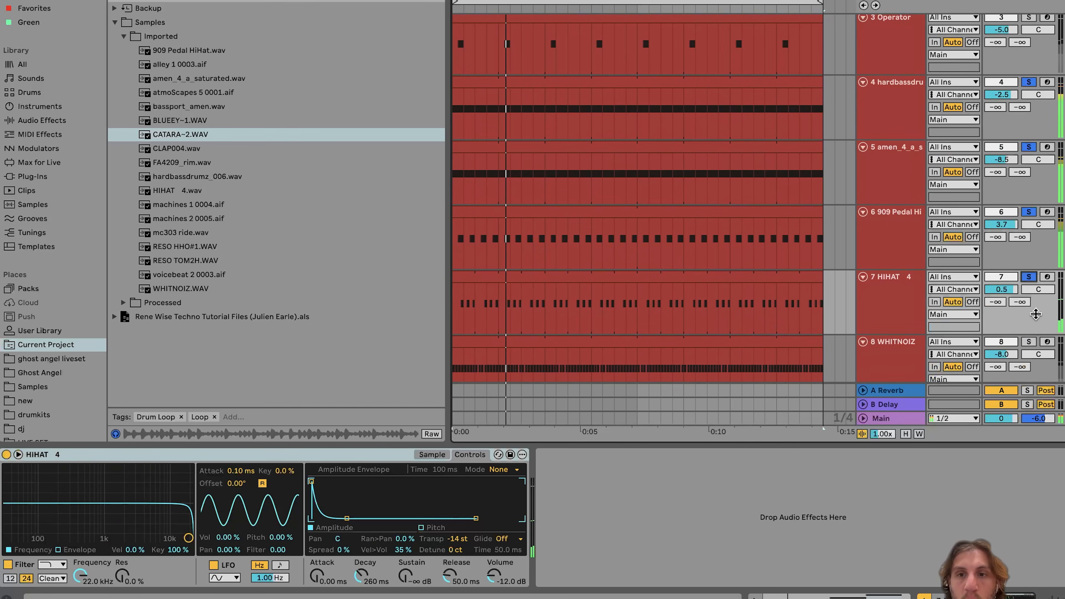
left_click(1028, 341)
scroll(1032, 348, "down", 4)
scroll(1031, 348, "down", 10)
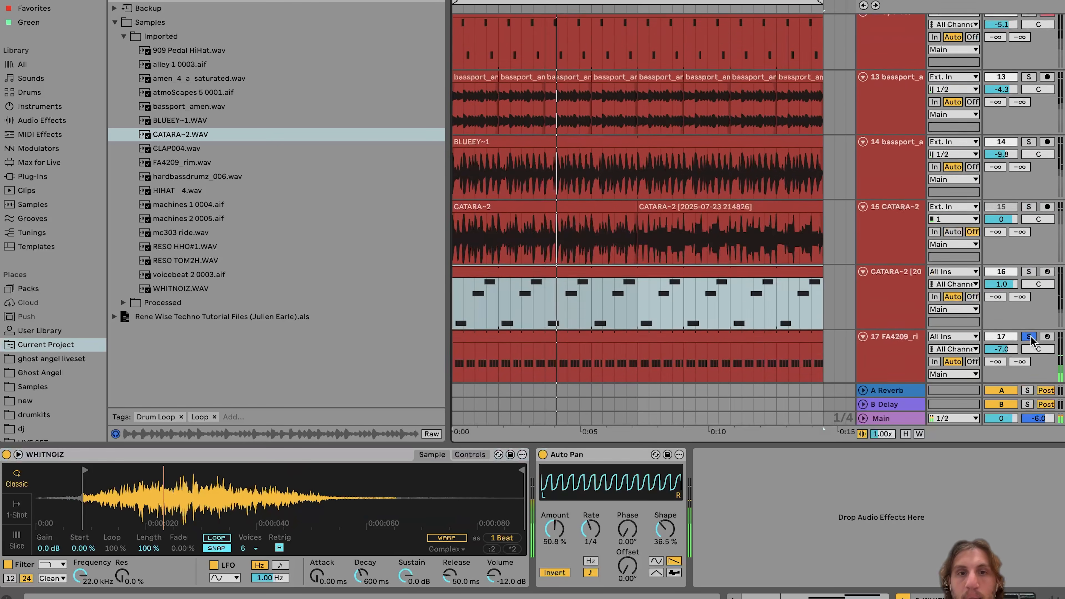
Step: Solo the CLAP004 track 18 alongside FA4209_rim track 17 and open the CLAP004 clip to examine its note pattern
left_click(762, 235)
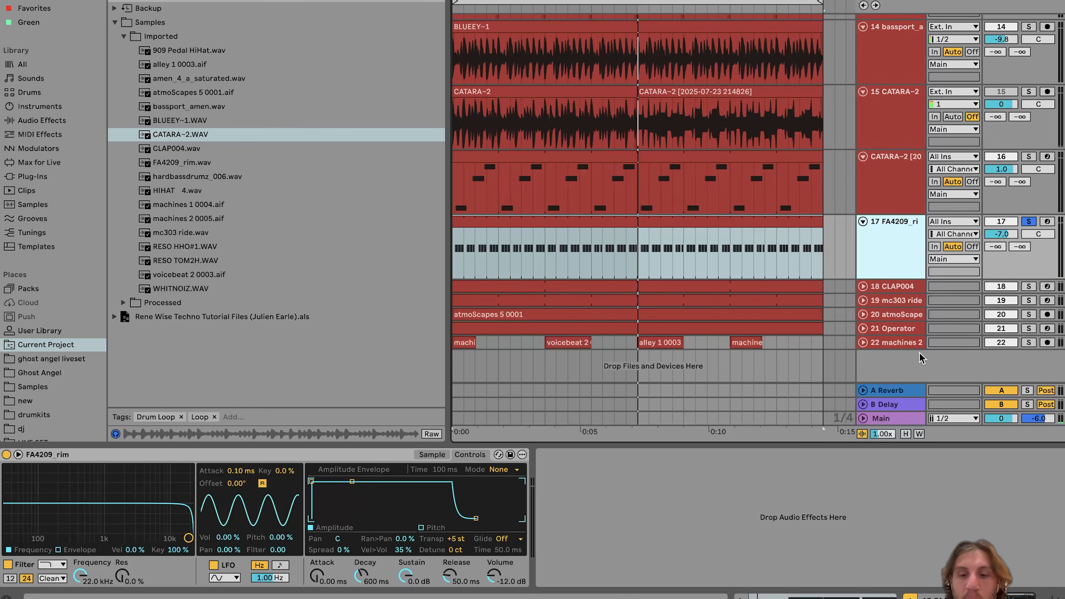
left_click(1028, 286)
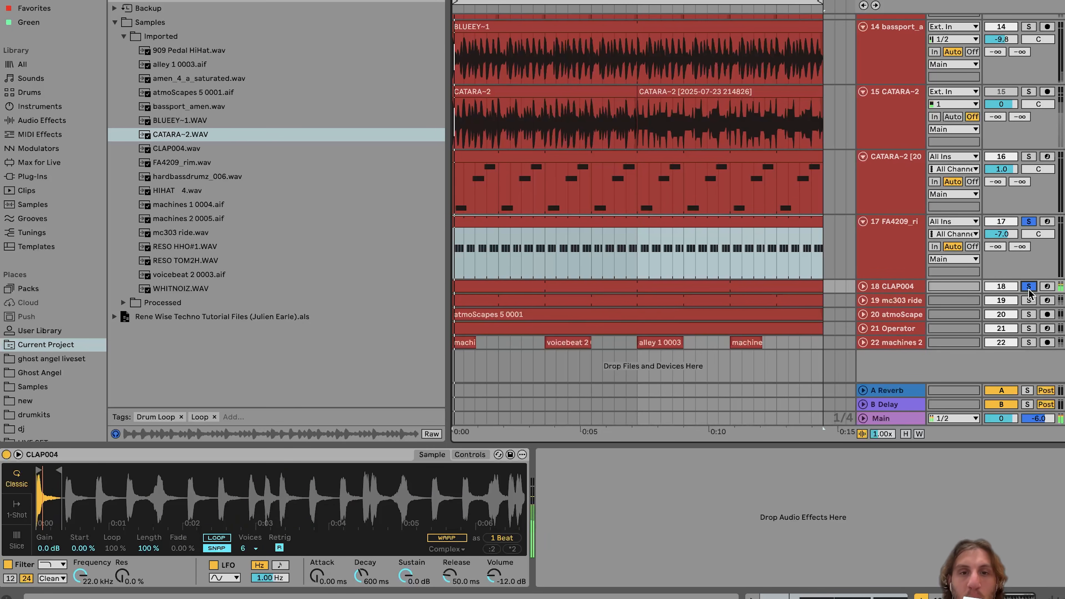
double_click(560, 284)
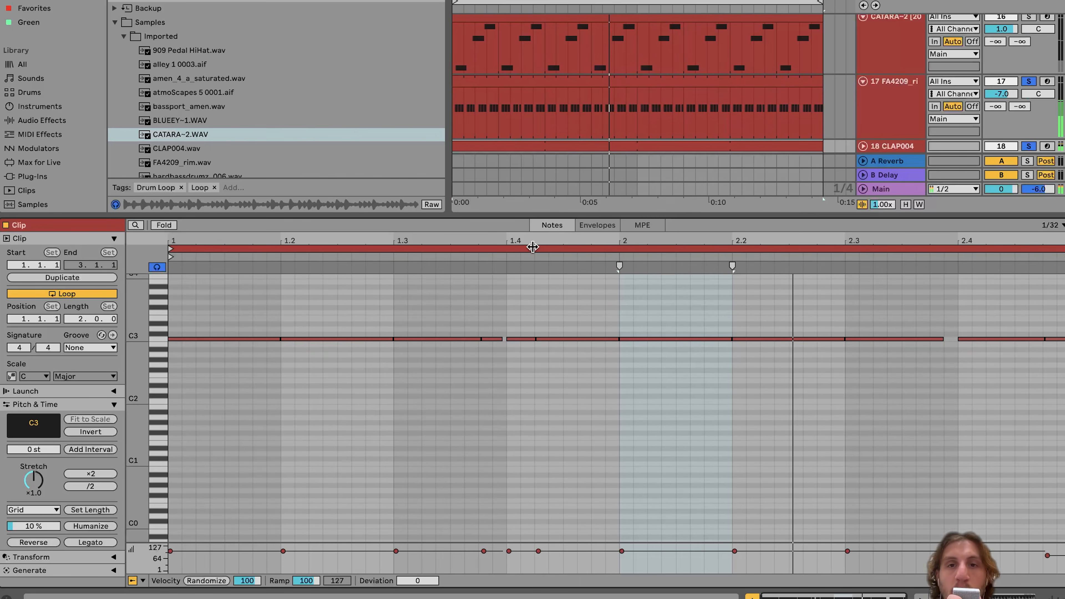
left_click(881, 121)
Step: Unfold the mc303 ride track 19, solo it on its own and play it with its Auto Pan and Auto Filter
scroll(882, 121, "down", 3)
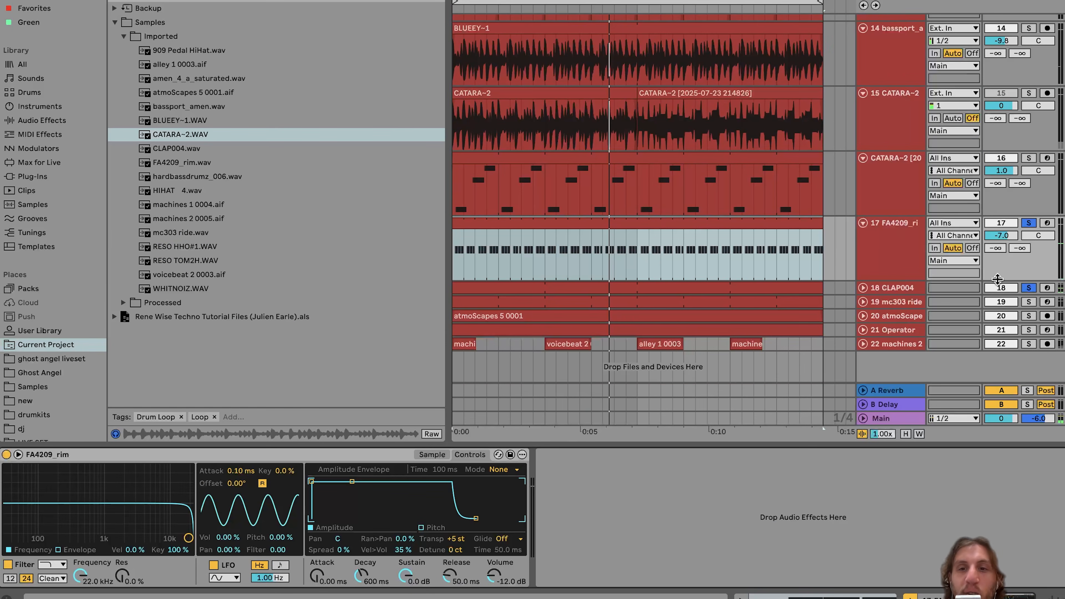
left_click(866, 302)
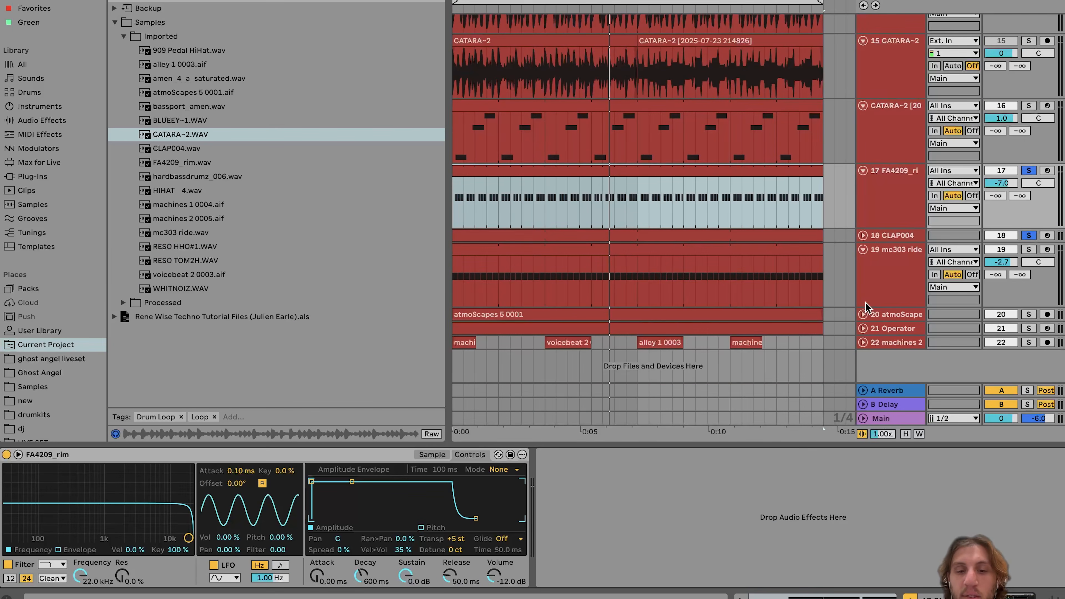
left_click(905, 275)
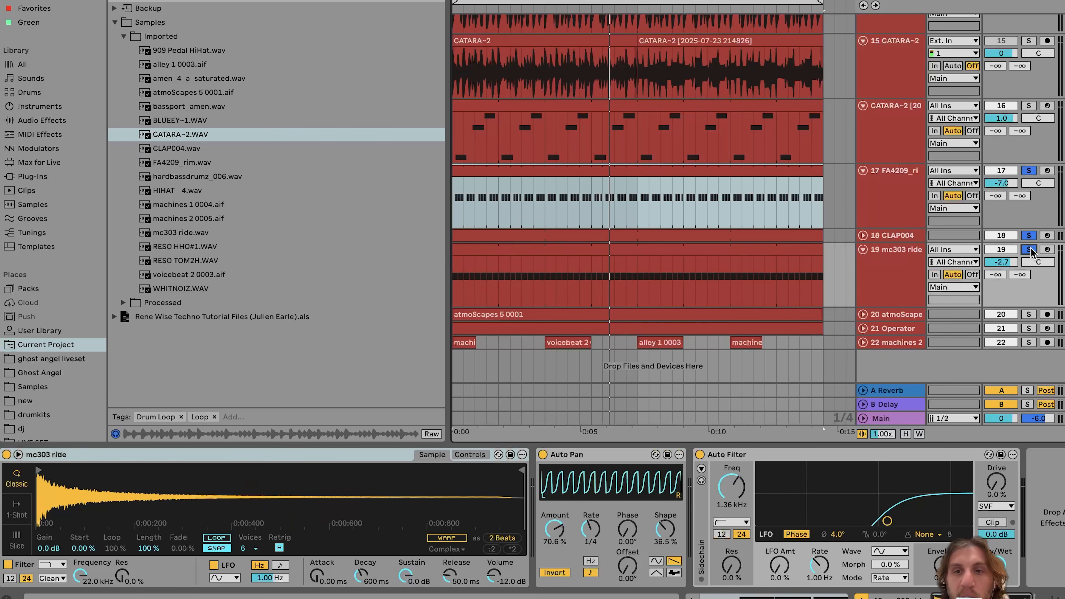
left_click(1029, 250)
left_click(1029, 250)
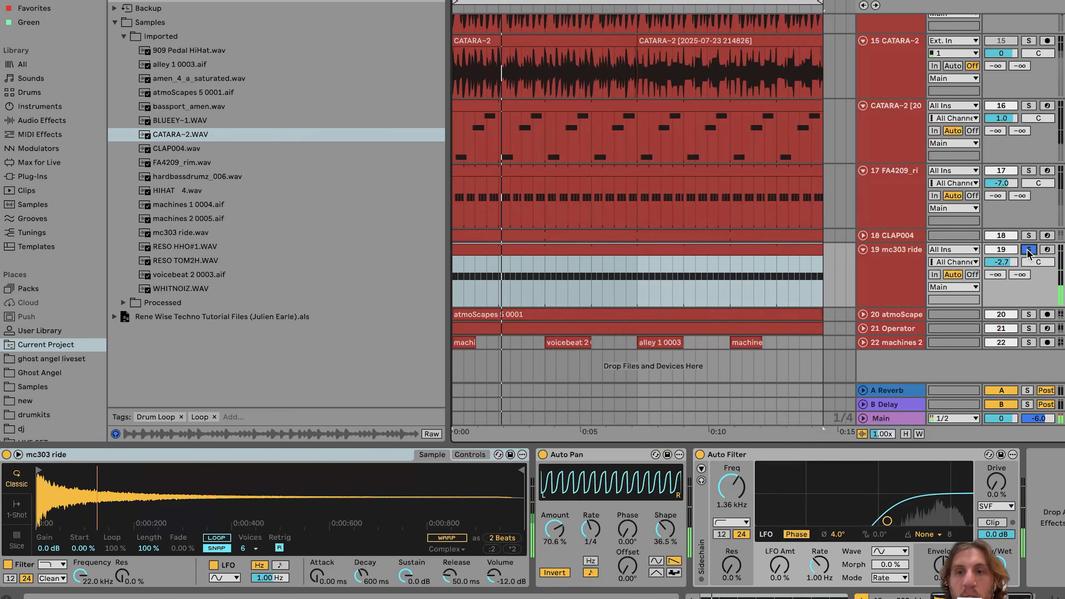
left_click(882, 277)
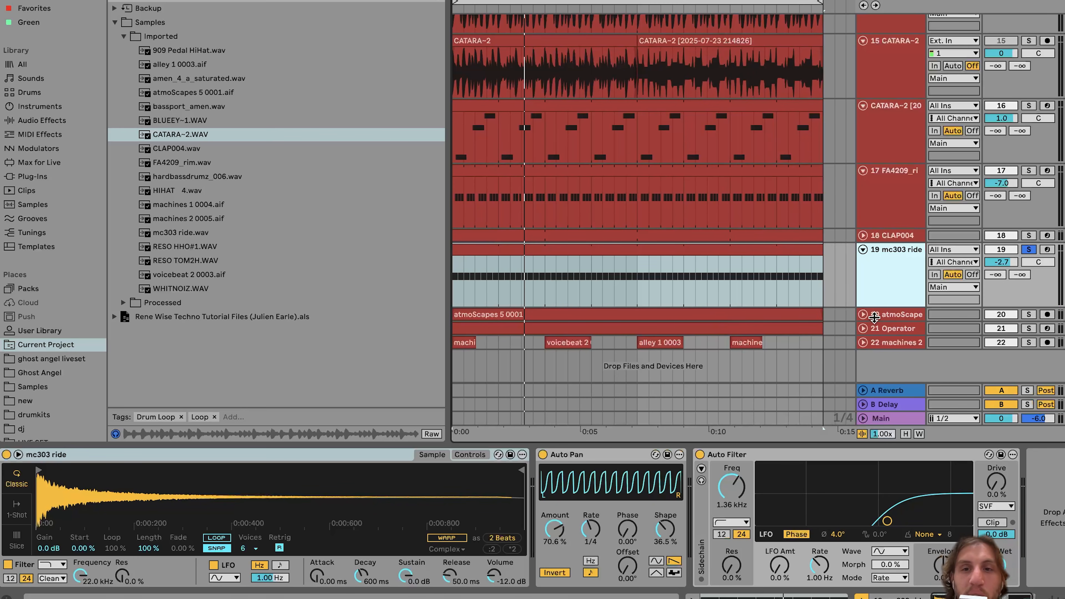
Step: Unfold the atmoScapes audio track 20, select it to show its effects and solo it
left_click(863, 314)
scroll(905, 327, "down", 2)
left_click(907, 274)
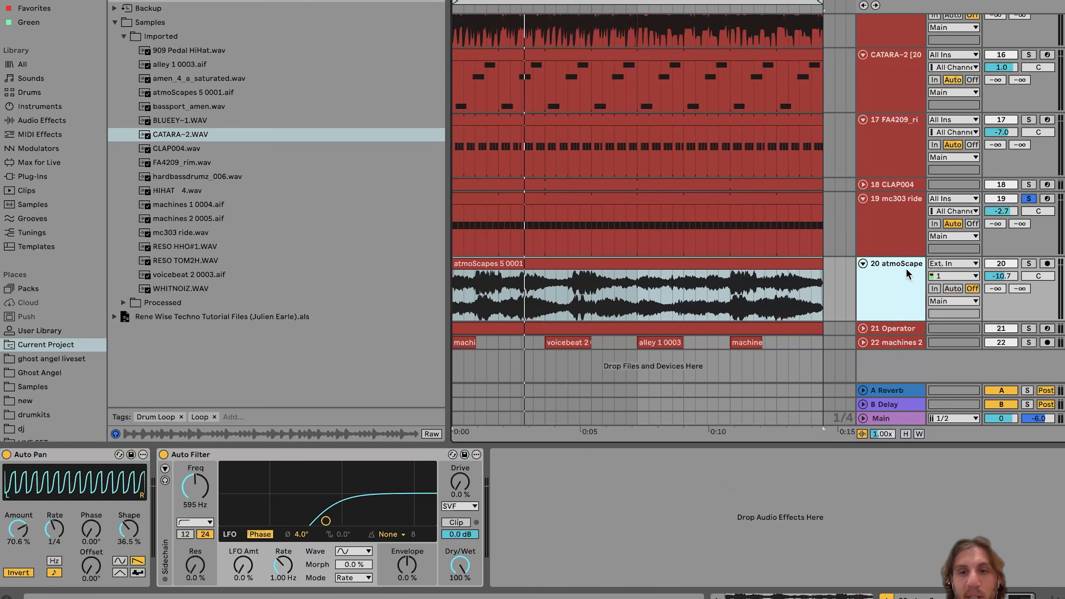
left_click(1028, 263)
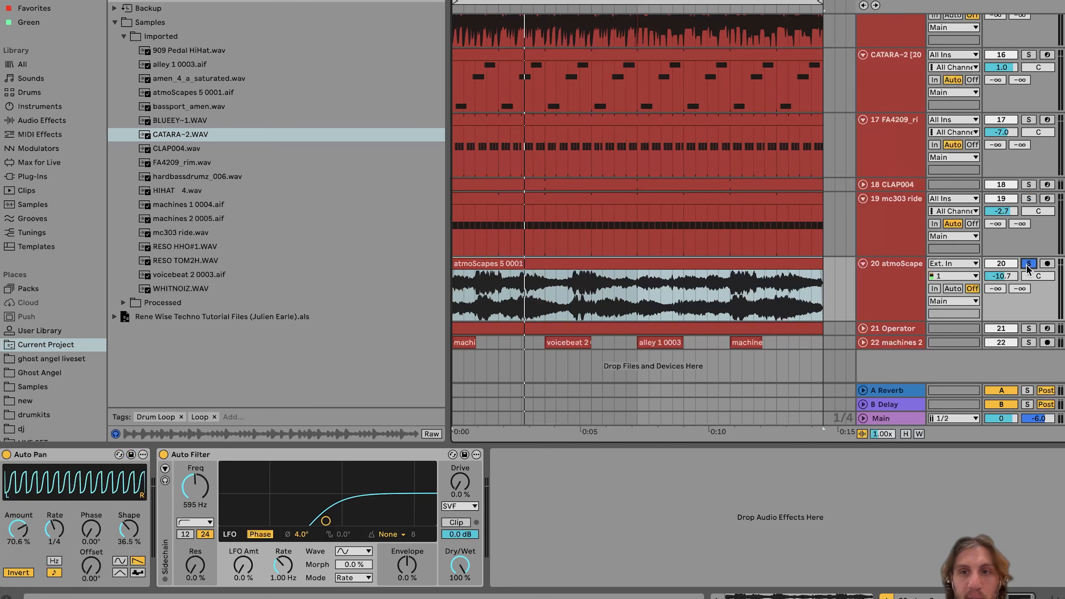
Step: Play the soloed atmoScapes track with its Auto Filter and Auto Pan bypassed and switch both effects back on
key("space")
left_click(163, 454)
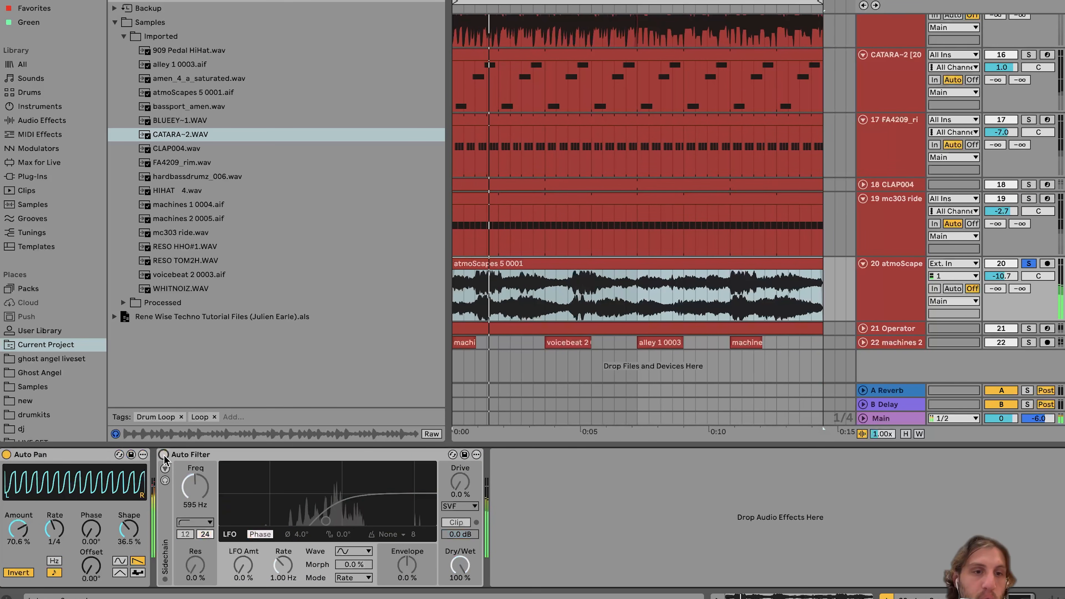
left_click(6, 454)
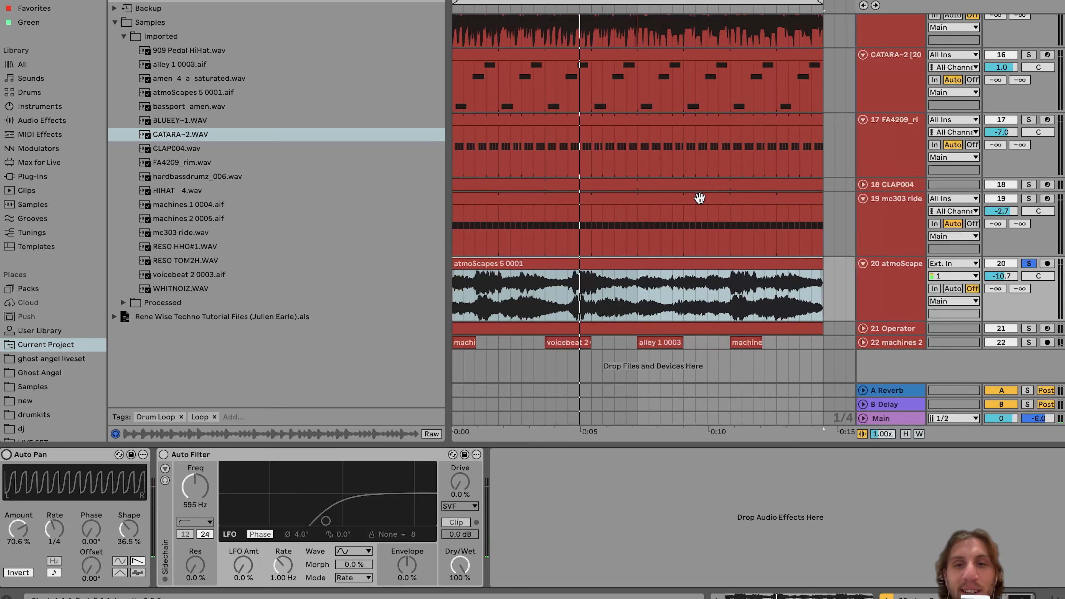
left_click(553, 265)
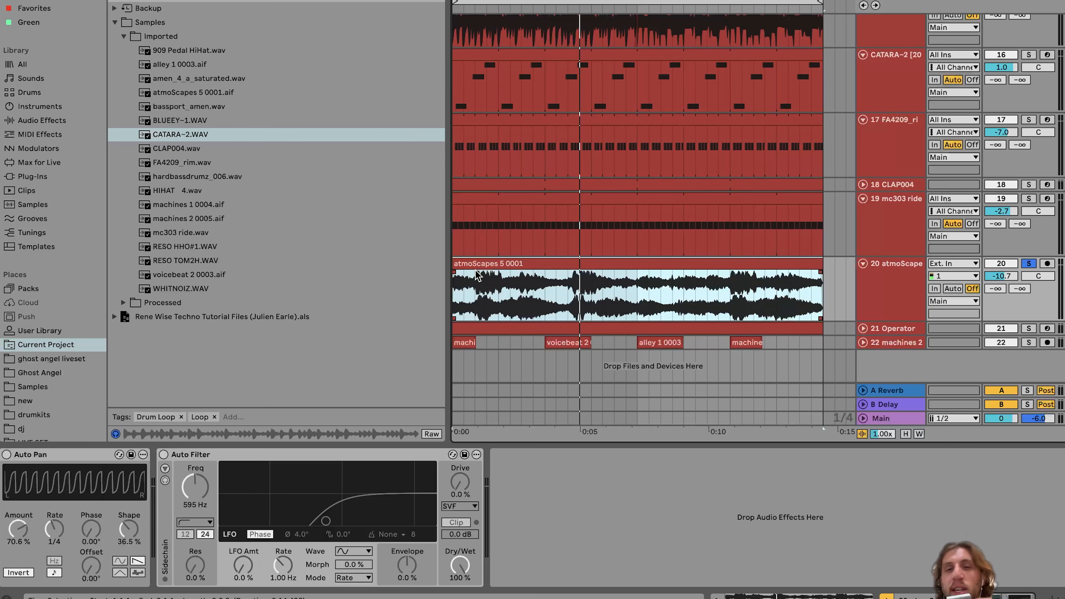
key("space")
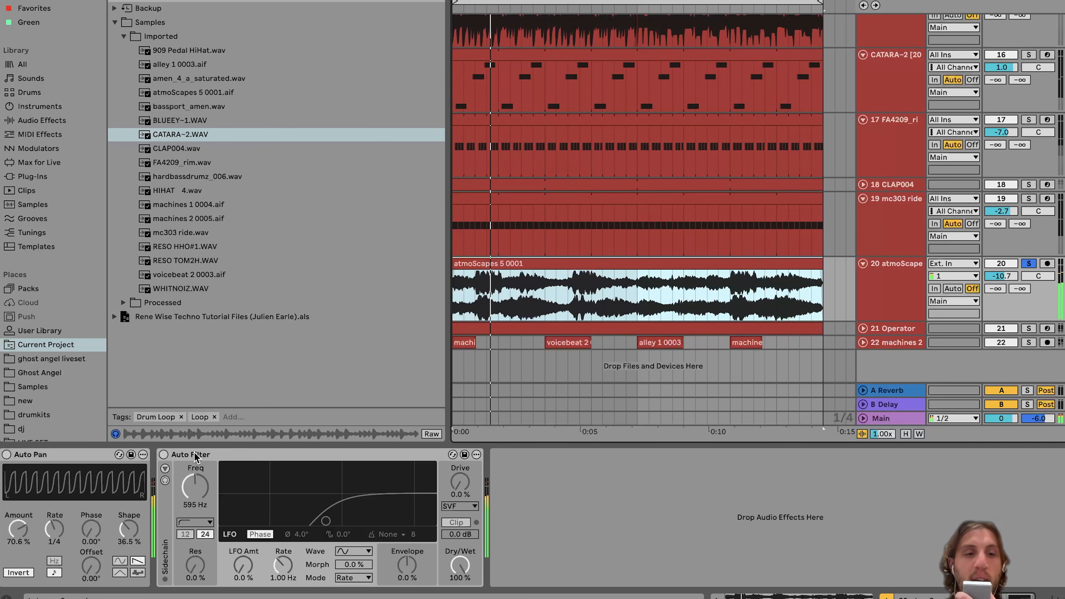
left_click(163, 454)
left_click(6, 454)
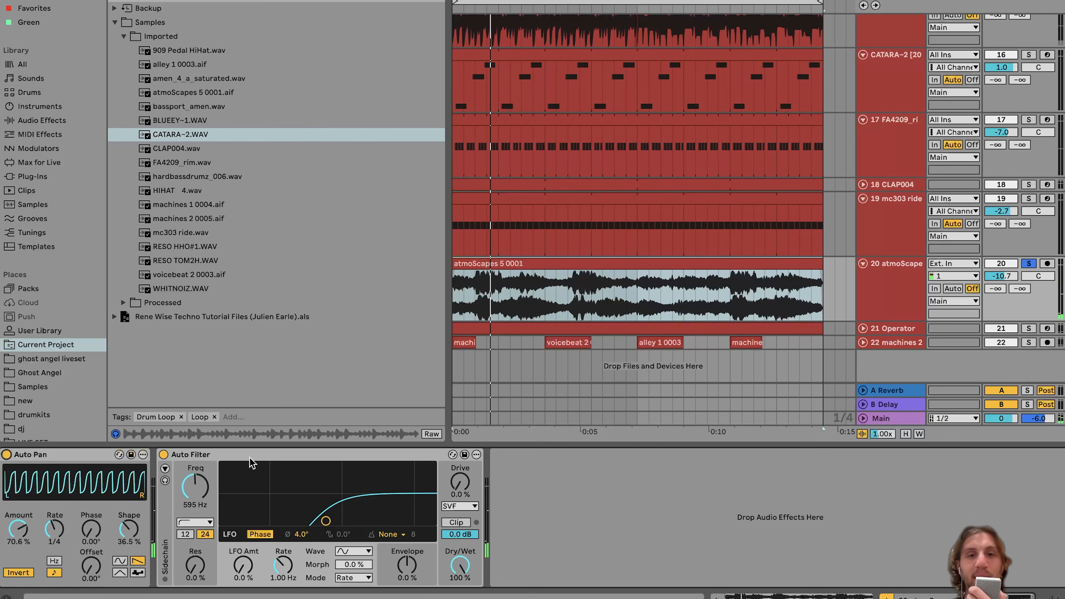
Step: Unfold and solo the Operator track 21 during playback and bring its effects after the Operator into view
left_click(892, 327)
left_click(863, 328)
left_click(1029, 326)
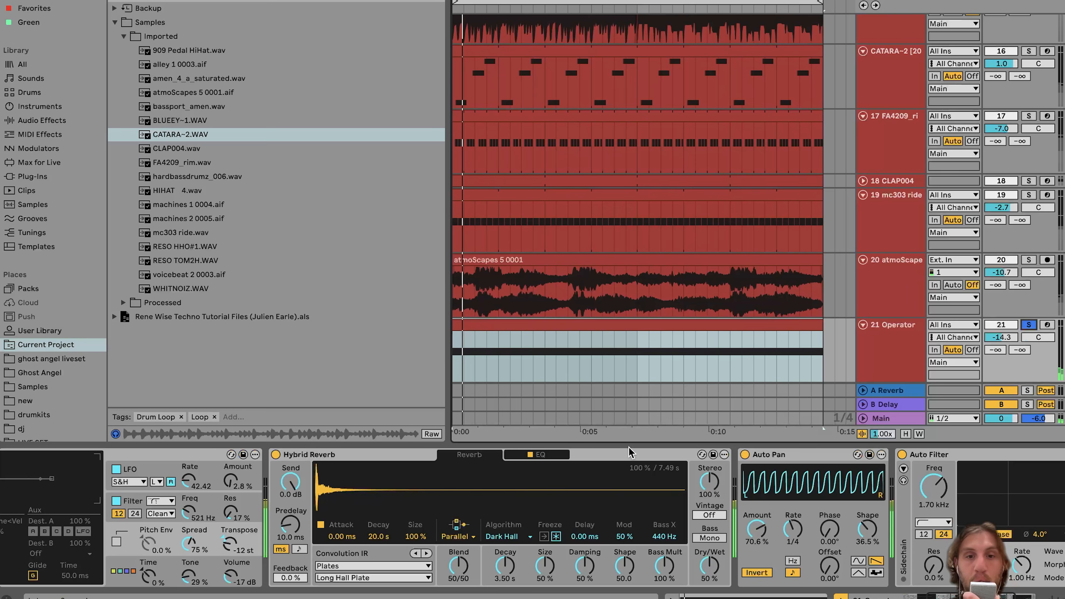
scroll(630, 456, "right", 5)
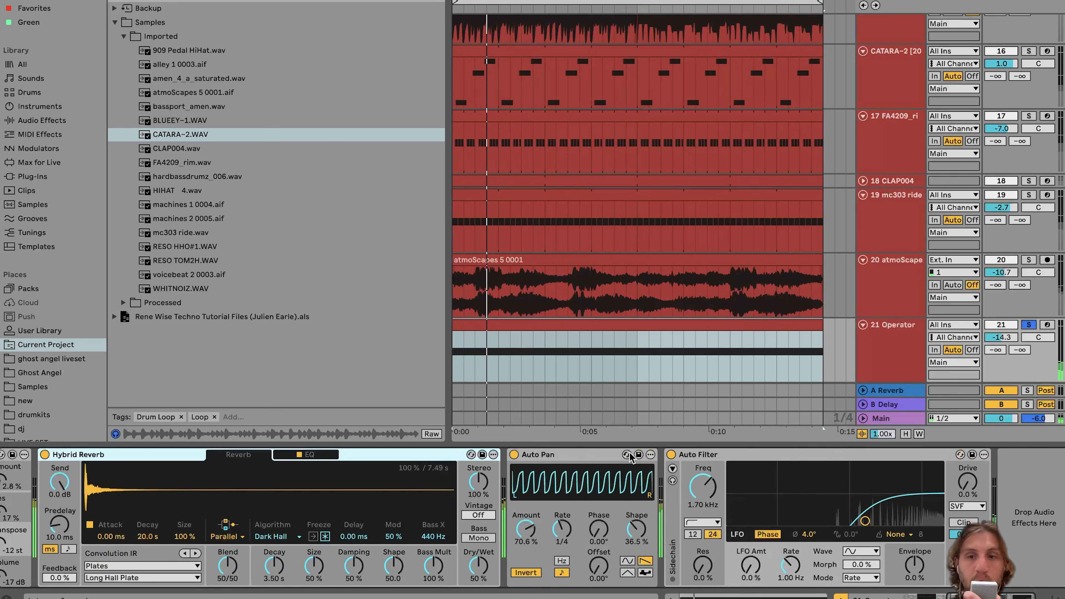
Step: Bypass the Hybrid Reverb, Auto Pan and Auto Filter on track 21 to hear the dry Operator sound
left_click(688, 454, "shift")
left_click(670, 454)
scroll(672, 454, "left", 1)
scroll(672, 456, "left", 10)
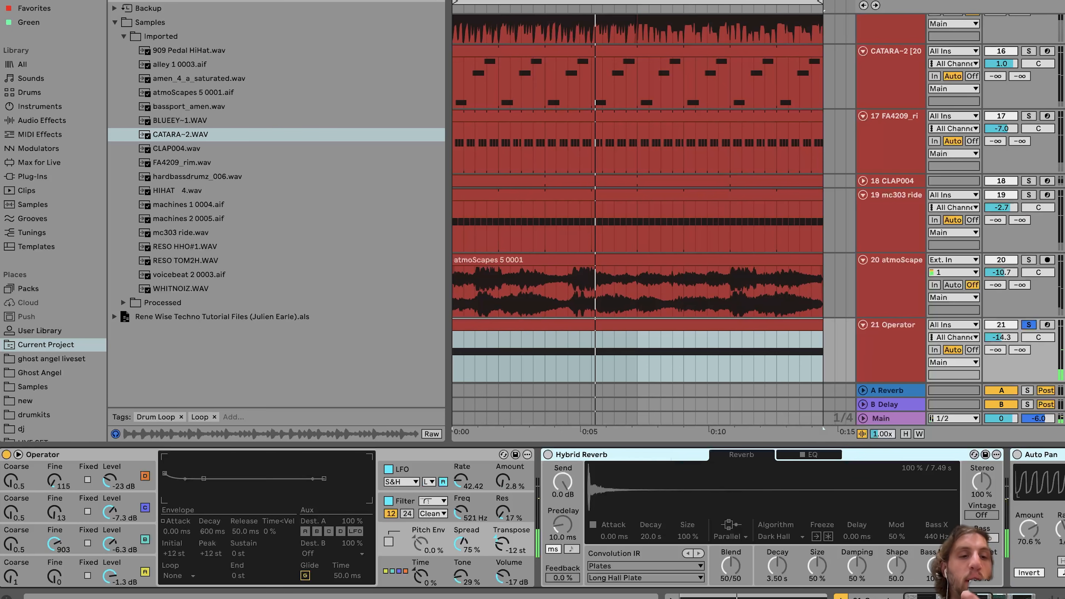
Step: Examine Operator's oscillator A and global settings, trying oscillator A's fixed-frequency mode while the dry sound plays
left_click(132, 571)
left_click(401, 571)
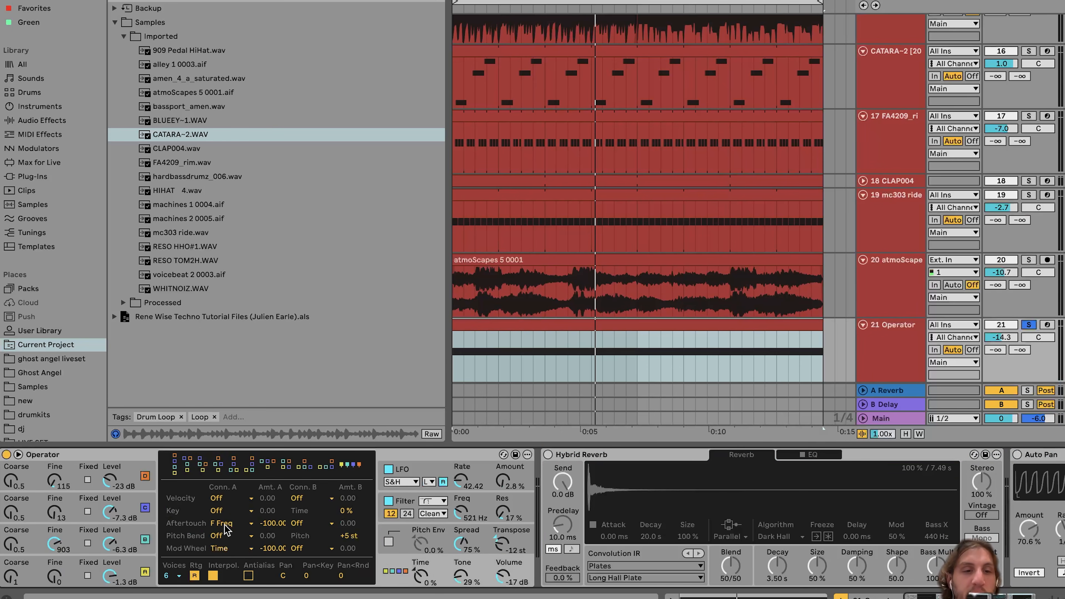
left_click(74, 571)
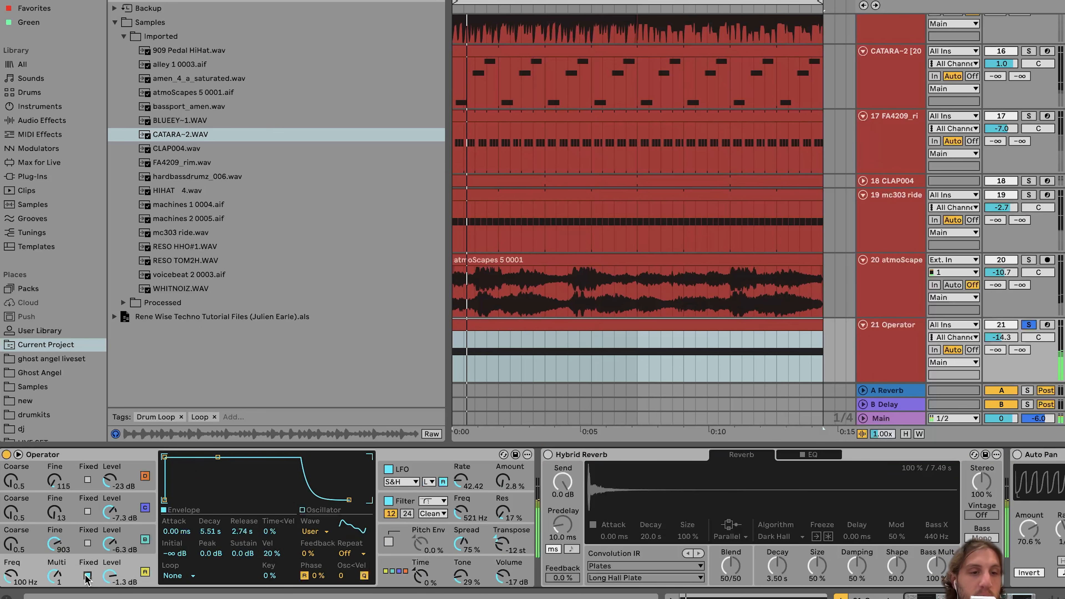
left_click(412, 574)
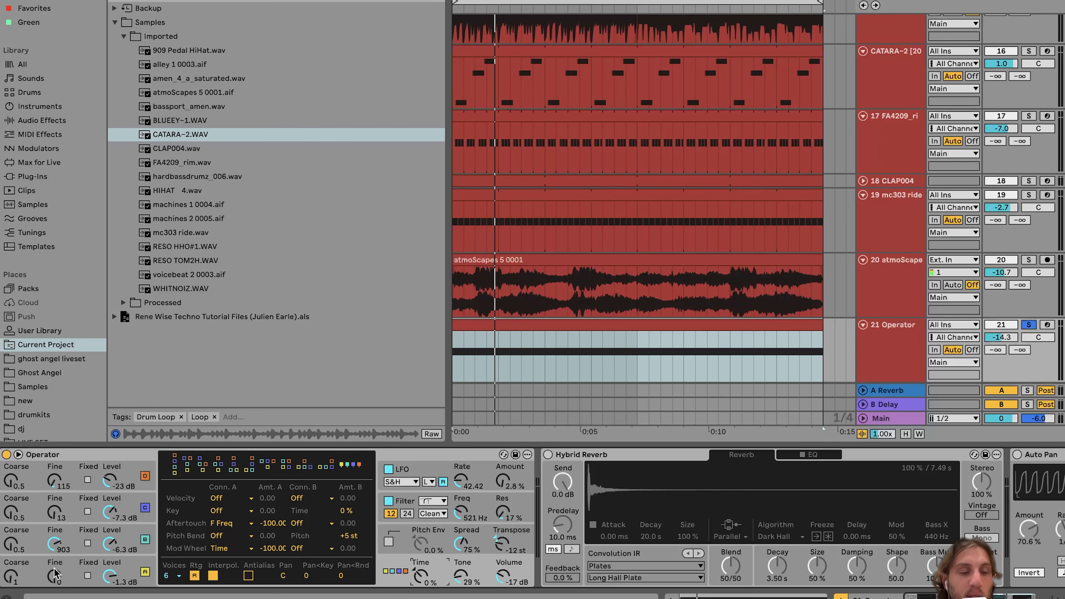
left_click(139, 571)
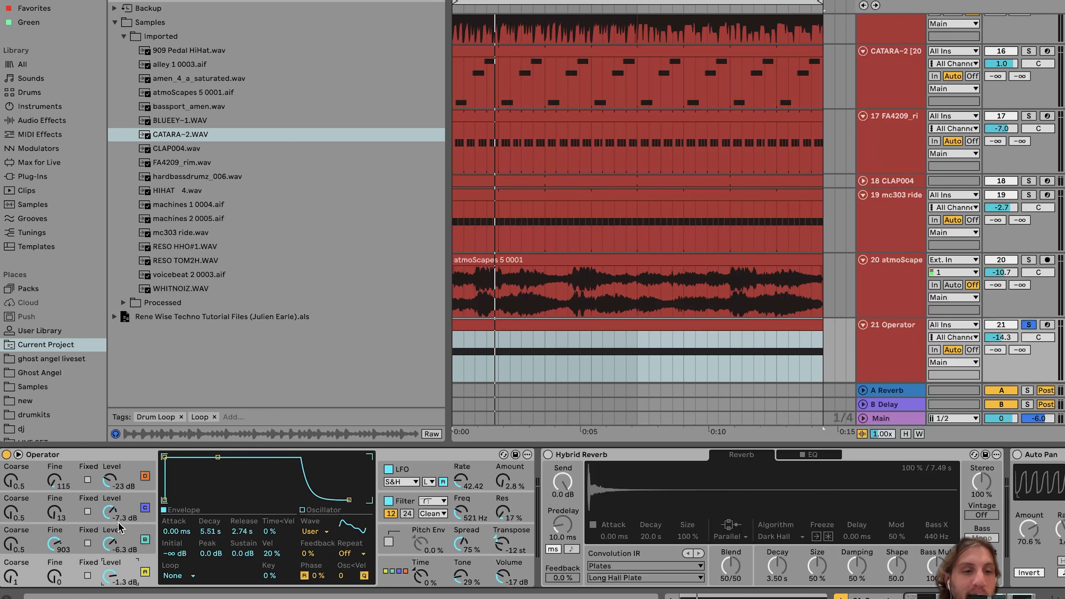
key("space")
left_click_drag(15, 580, 15, 574)
key("space")
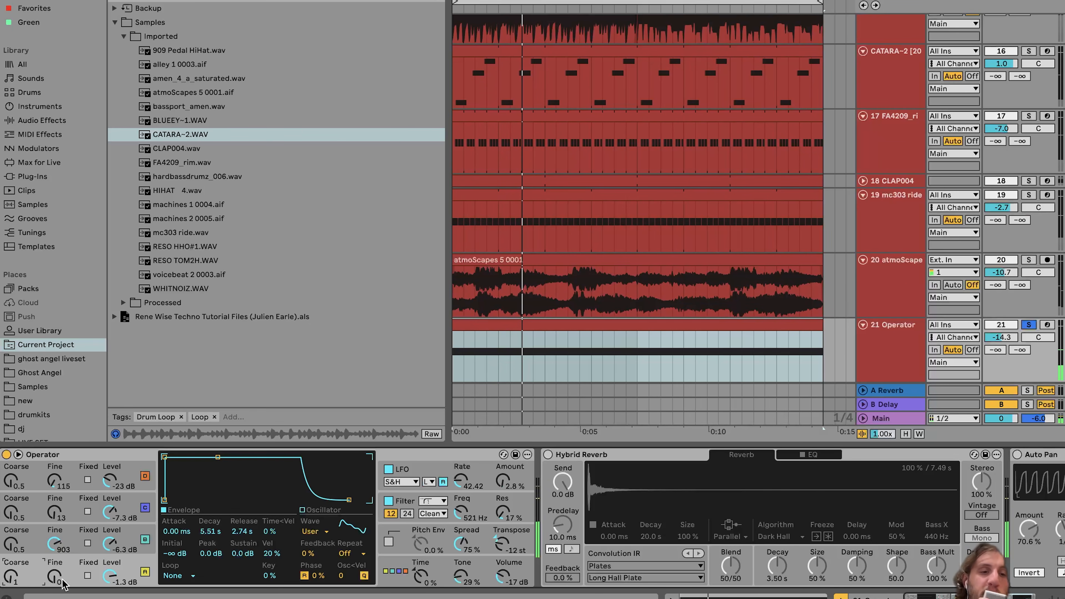
Step: Reset the Fine tuning of Operator's oscillators B, C and D to 0 and play the detune-free sound
double_click(57, 543)
left_click(56, 507)
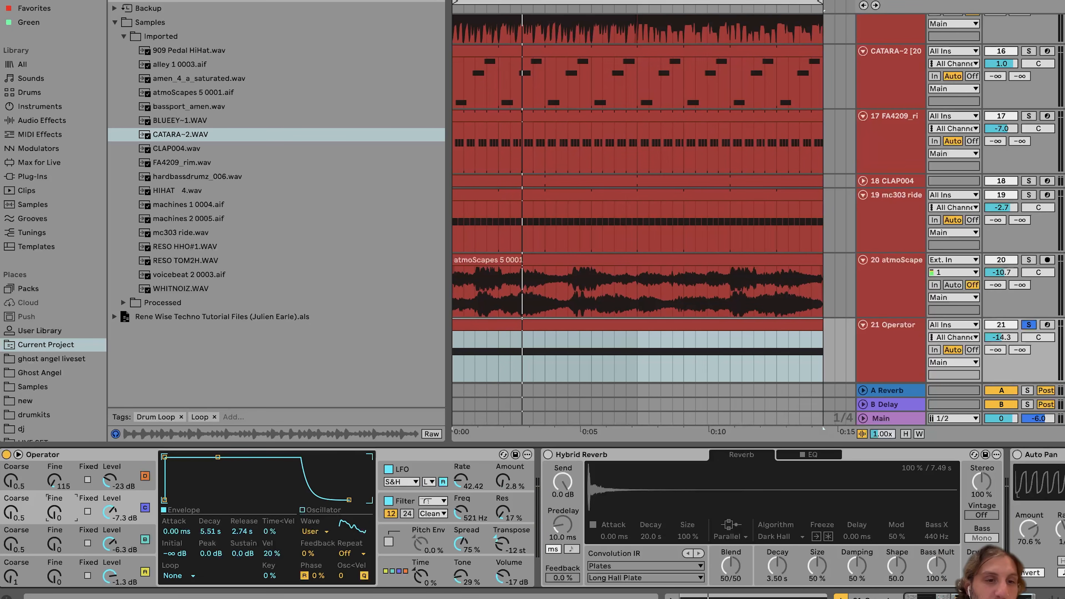
double_click(55, 488)
key("space")
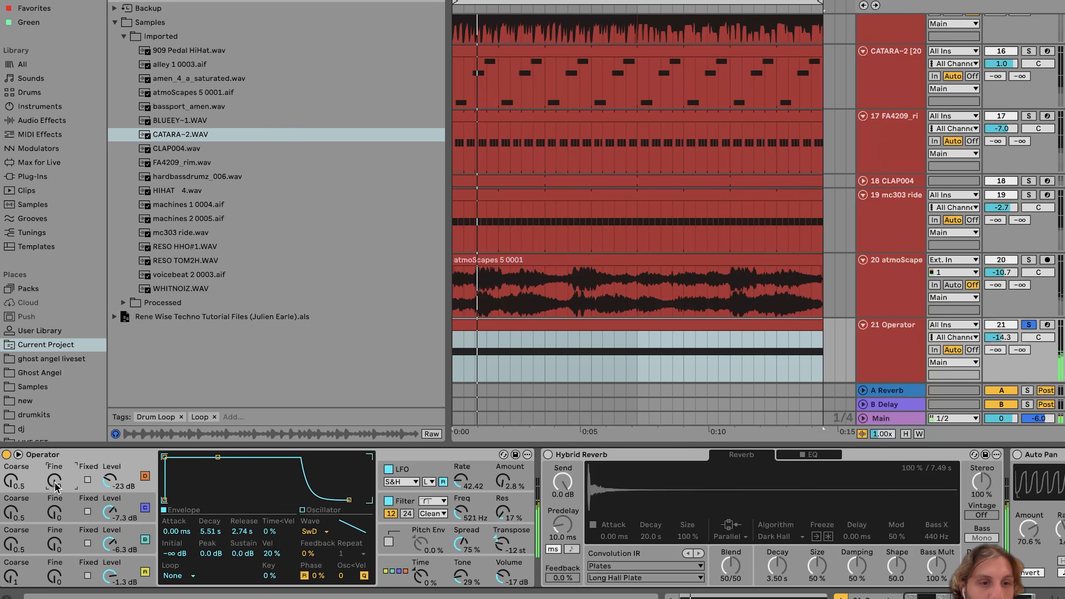
Step: Undo the Fine tuning resets on oscillators B, C and D while comparing the sound in playback
key("super+z")
key("space")
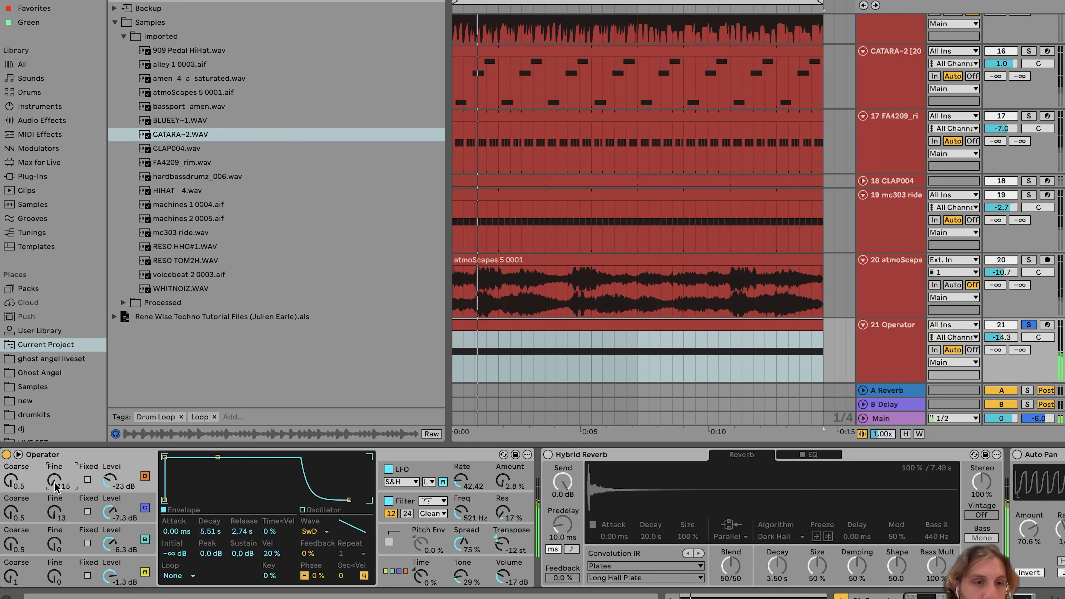
key("super+z")
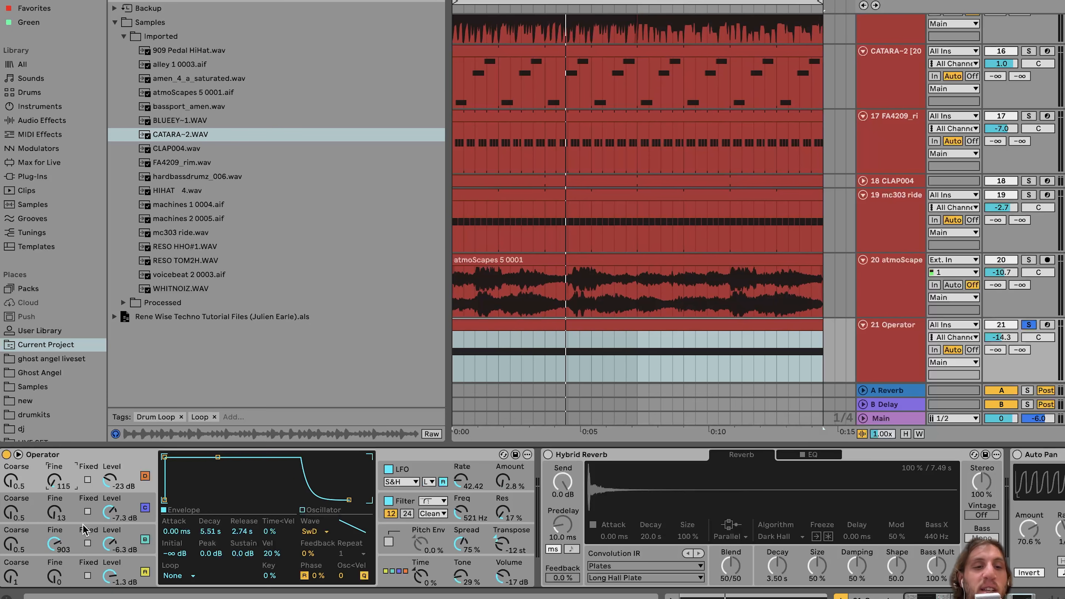
Step: Show the harmonic display of Operator's oscillator A and examine the waveforms of oscillators B, C and D
left_click(350, 531)
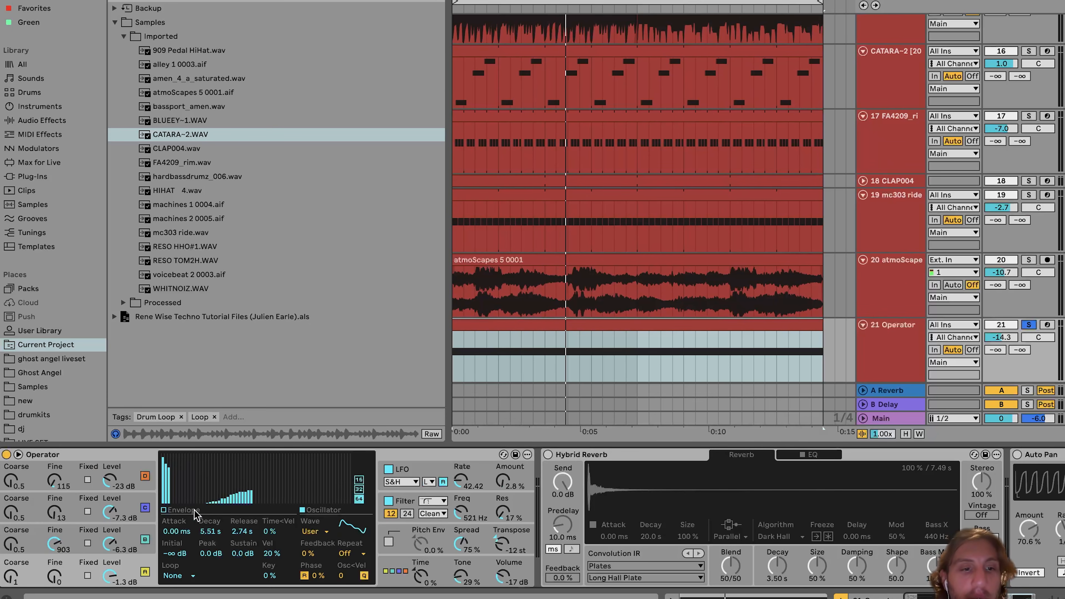
left_click(132, 541)
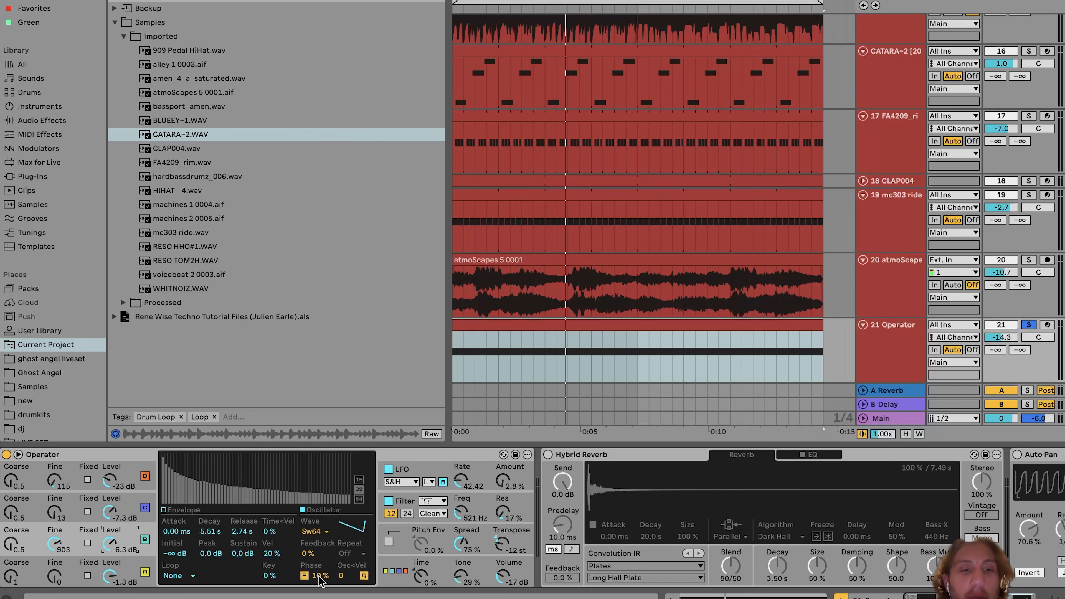
left_click(127, 508)
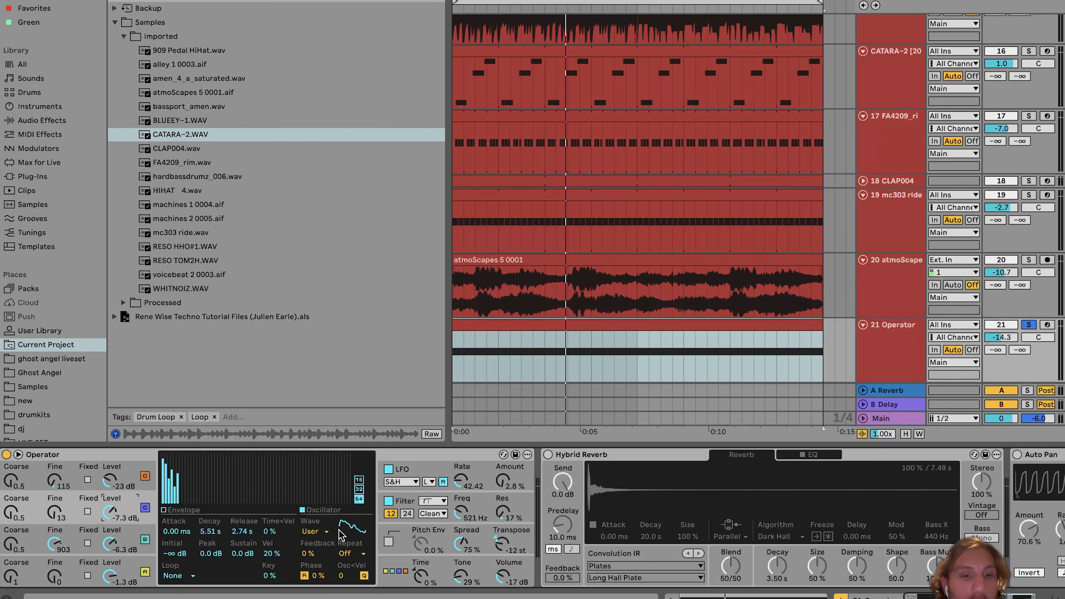
left_click(128, 472)
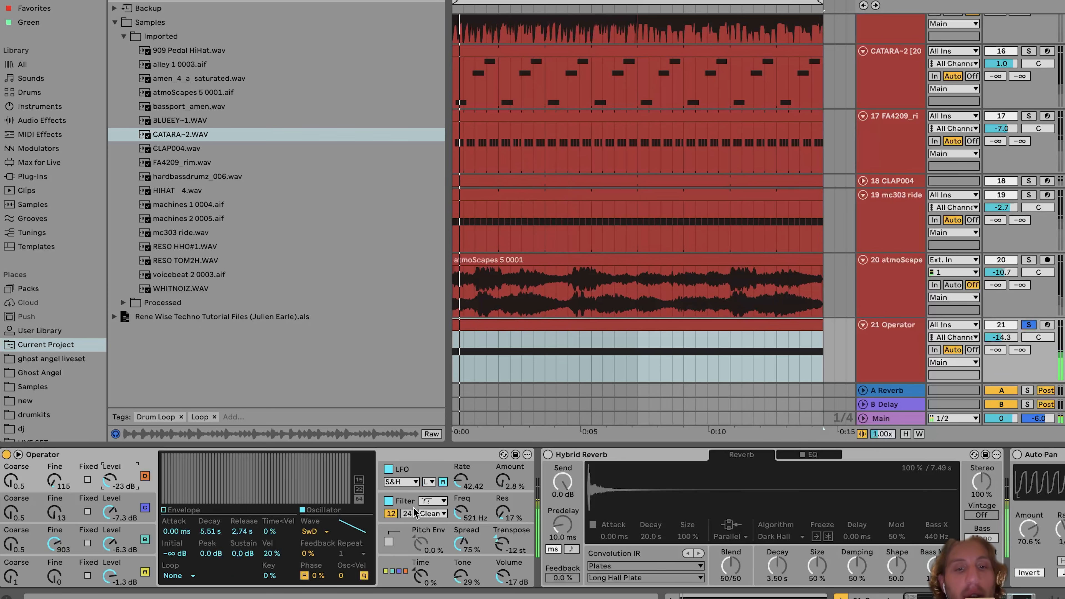
Step: Examine Operator's filter envelope and LFO settings, switching the LFO off and on again to compare the sound
left_click(407, 502)
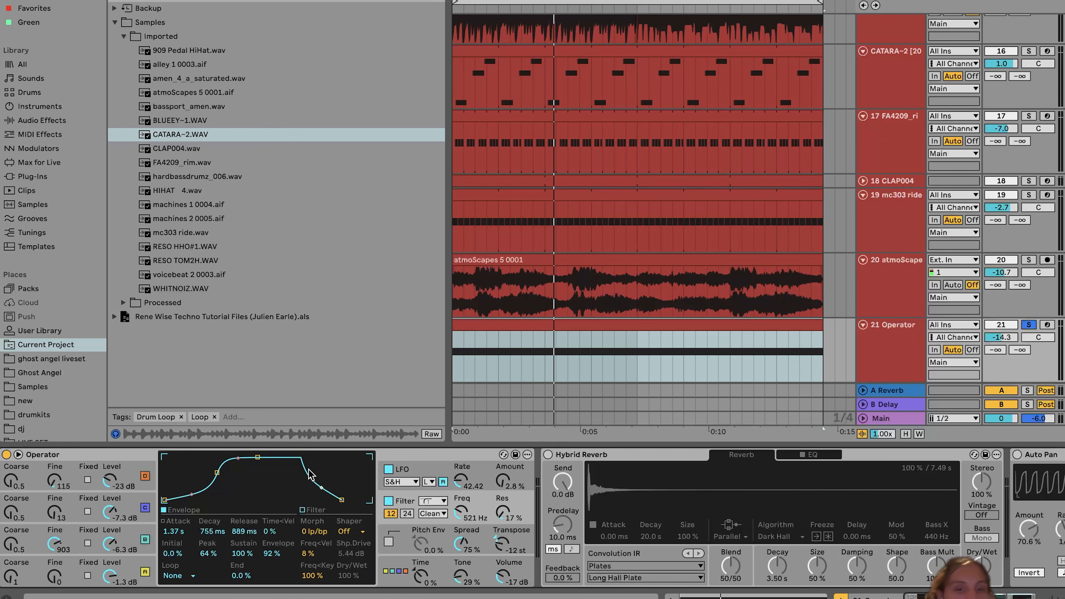
left_click(434, 473)
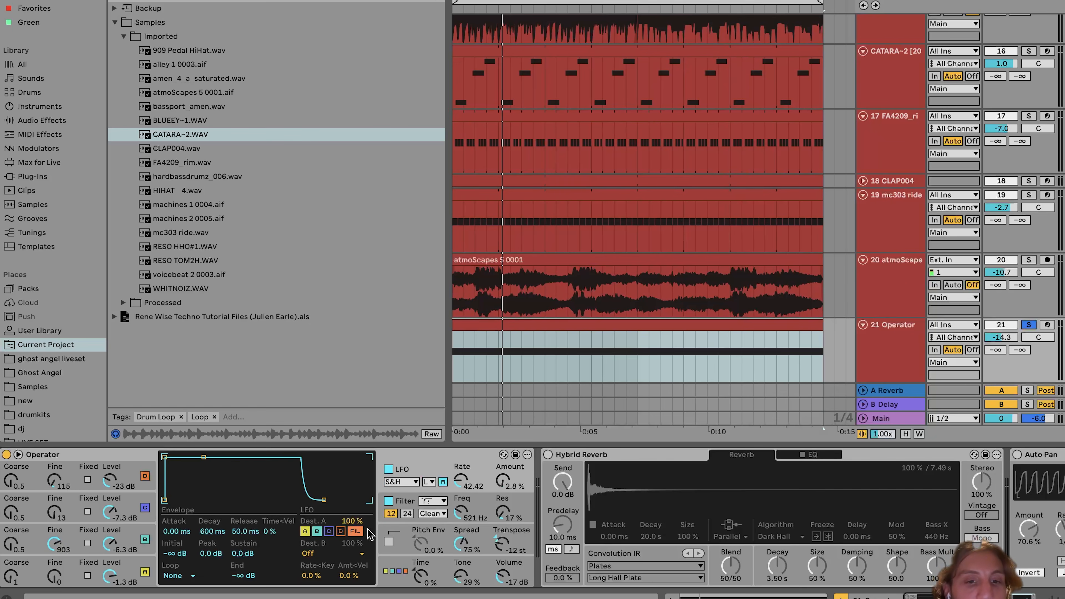
left_click(389, 470)
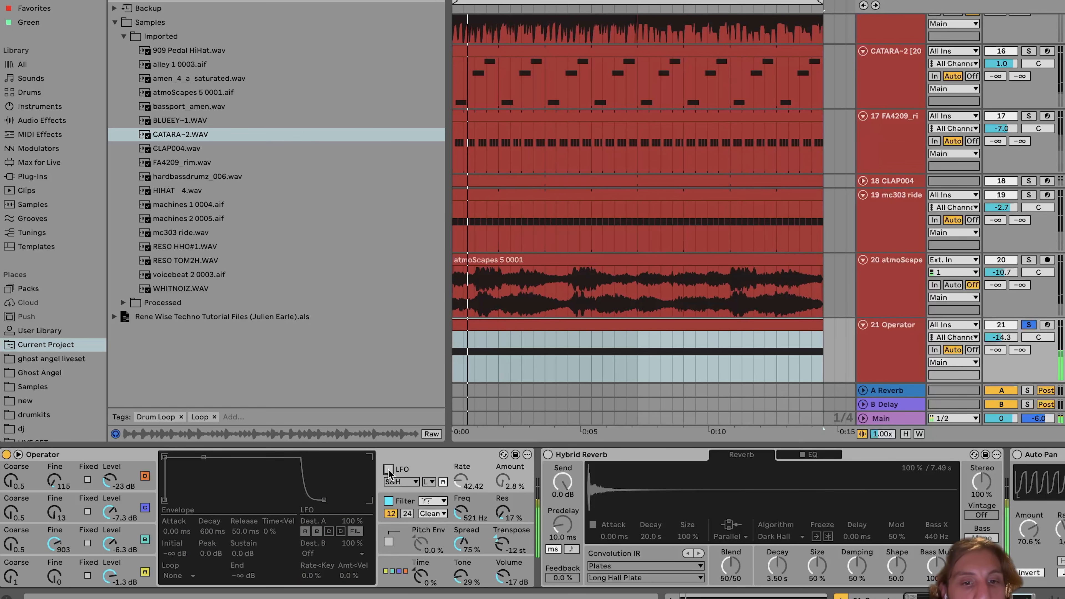
left_click(389, 469)
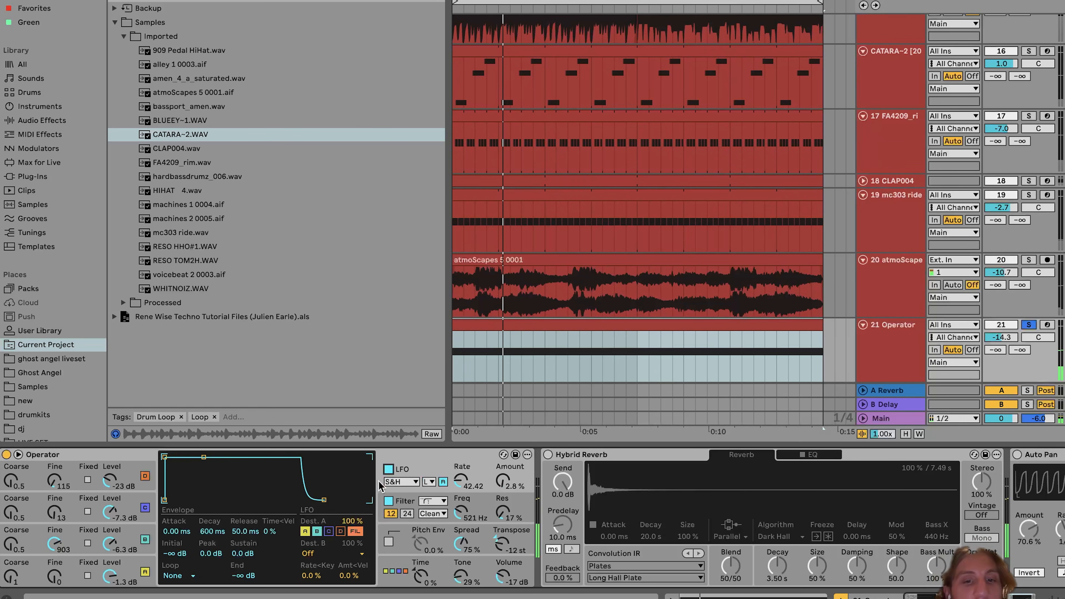
Step: Re-enable the Hybrid Reverb, Auto Pan and Auto Filter one by one on the Operator track
scroll(503, 473, "right", 5)
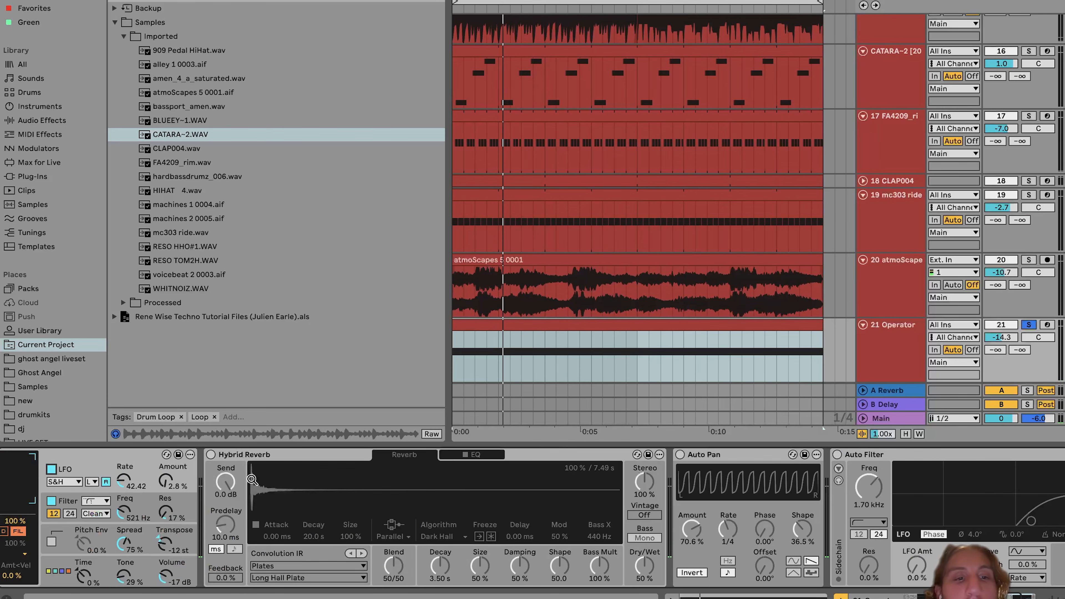
left_click(211, 454)
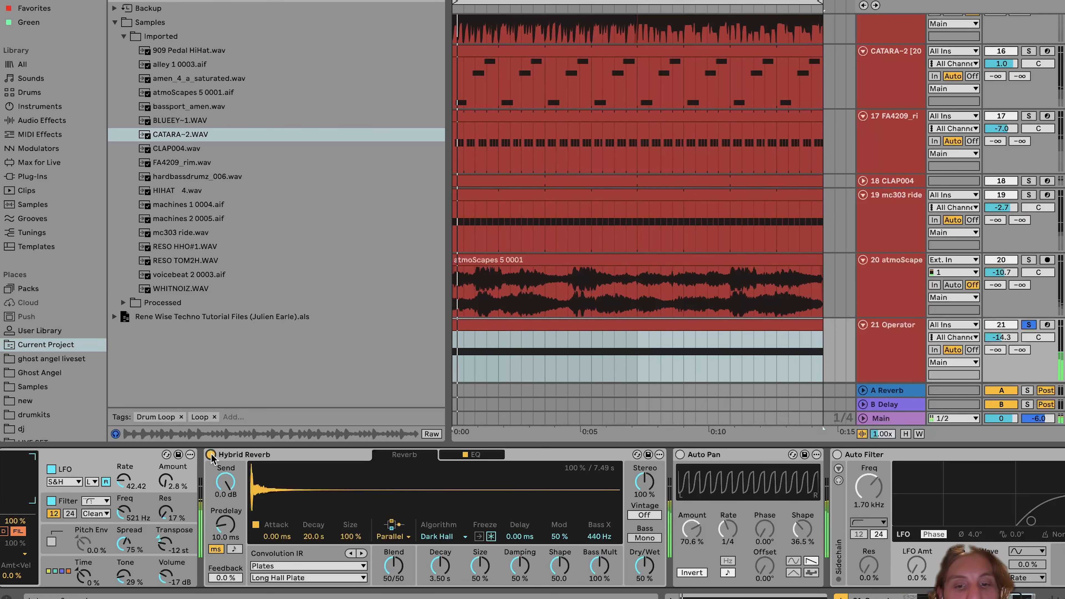
scroll(213, 458, "left", 3)
mouse_move(182, 579)
left_click(541, 454)
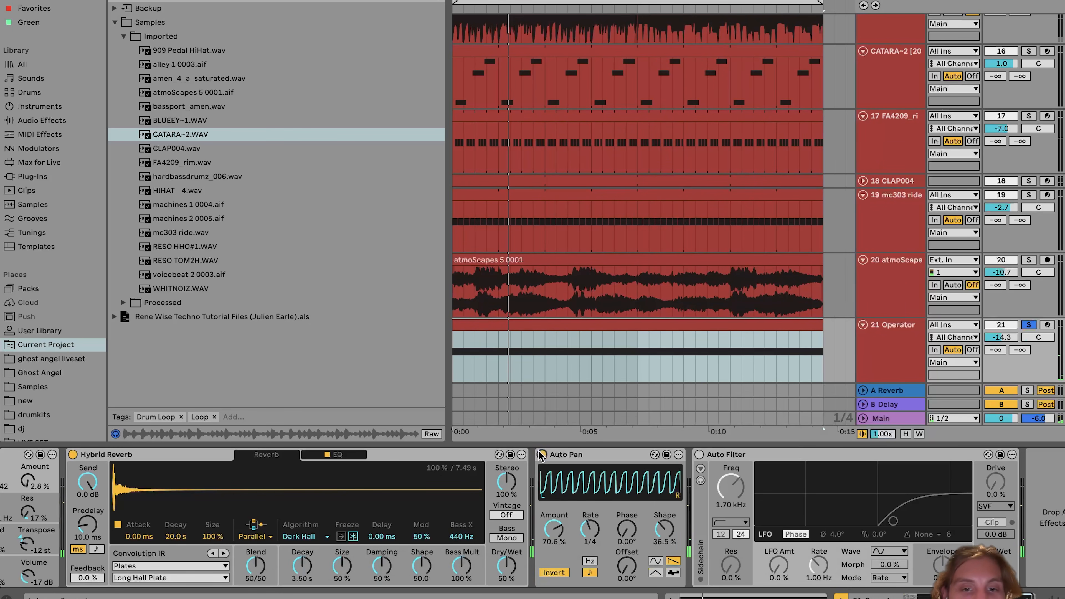
left_click(698, 454)
Step: Solo the atmoScapes track 20 together with the Operator track 21 and listen to both
scroll(733, 319, "down", 2)
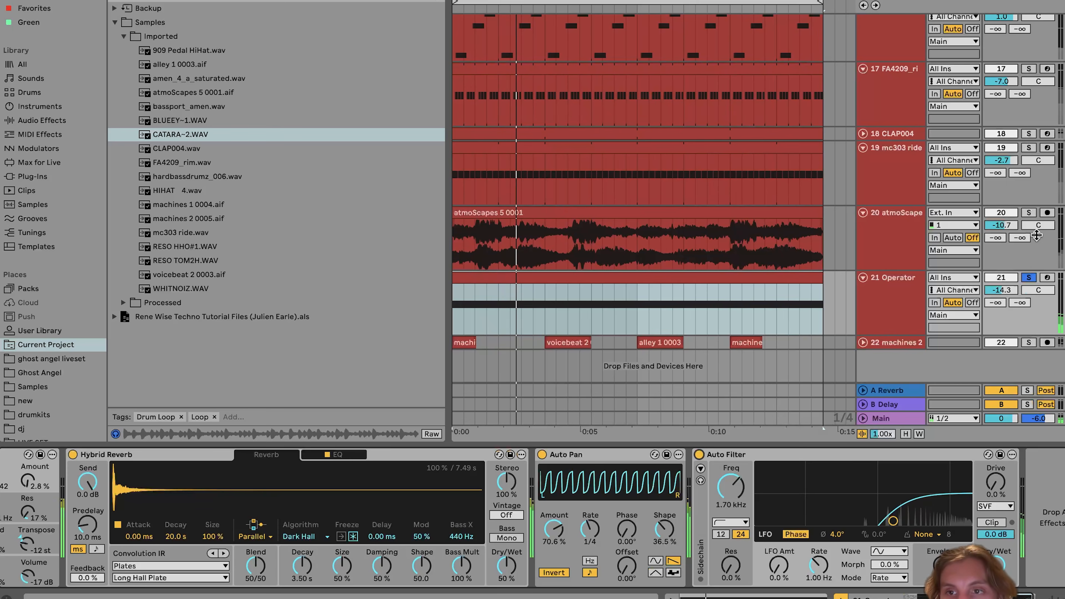
left_click(1028, 213)
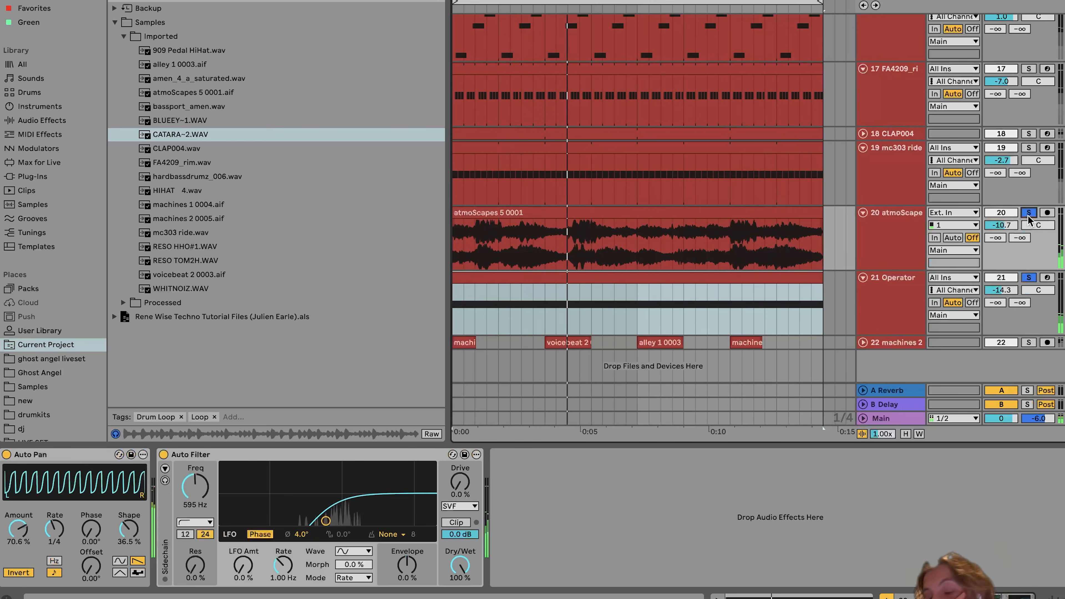
key("space")
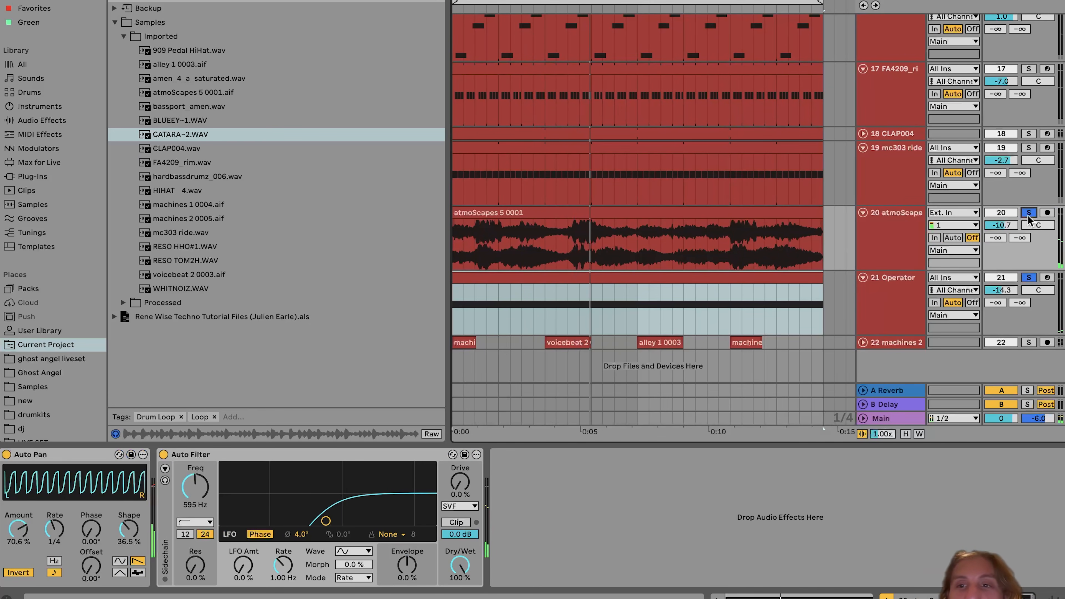
Step: Solo, unfold and play the machines 2 track 22, selecting its alley 1 0003 clip and its last machines clip
left_click(1028, 342)
left_click(895, 342)
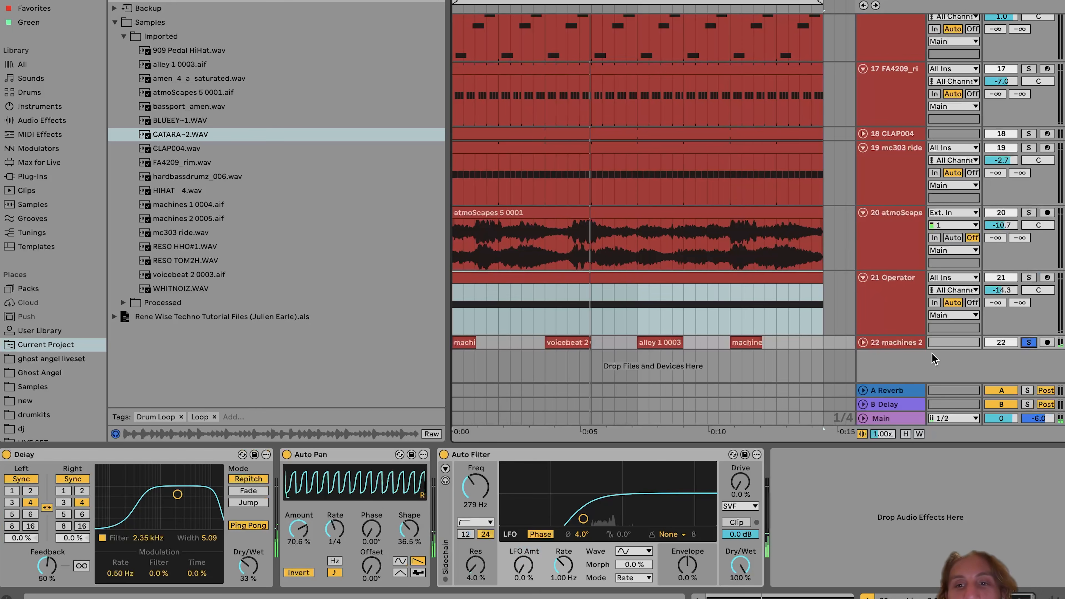
left_click(863, 342)
left_click(891, 342)
key("space")
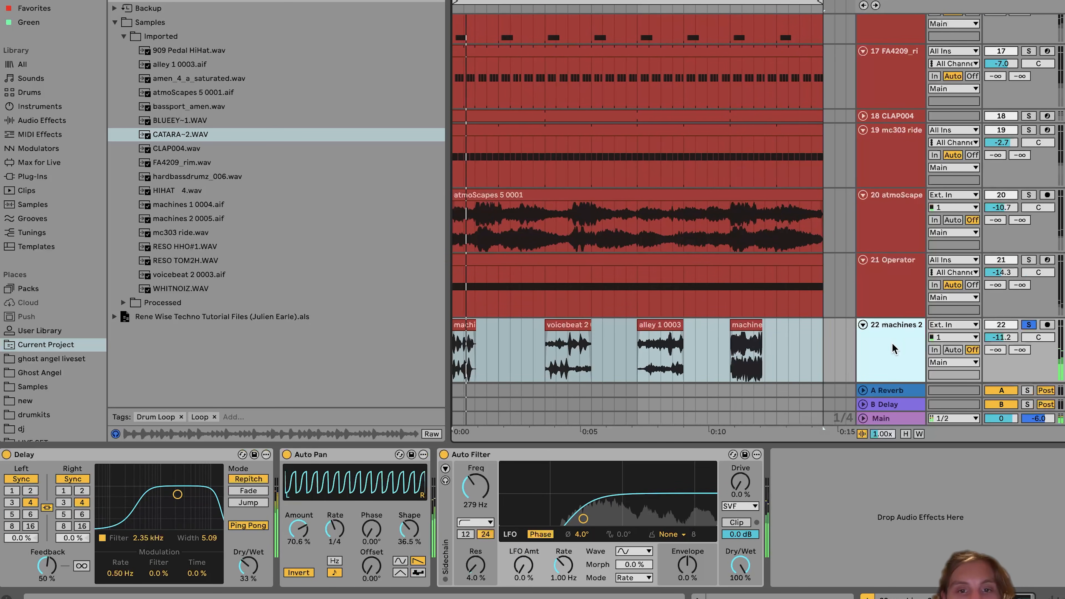
left_click(669, 323)
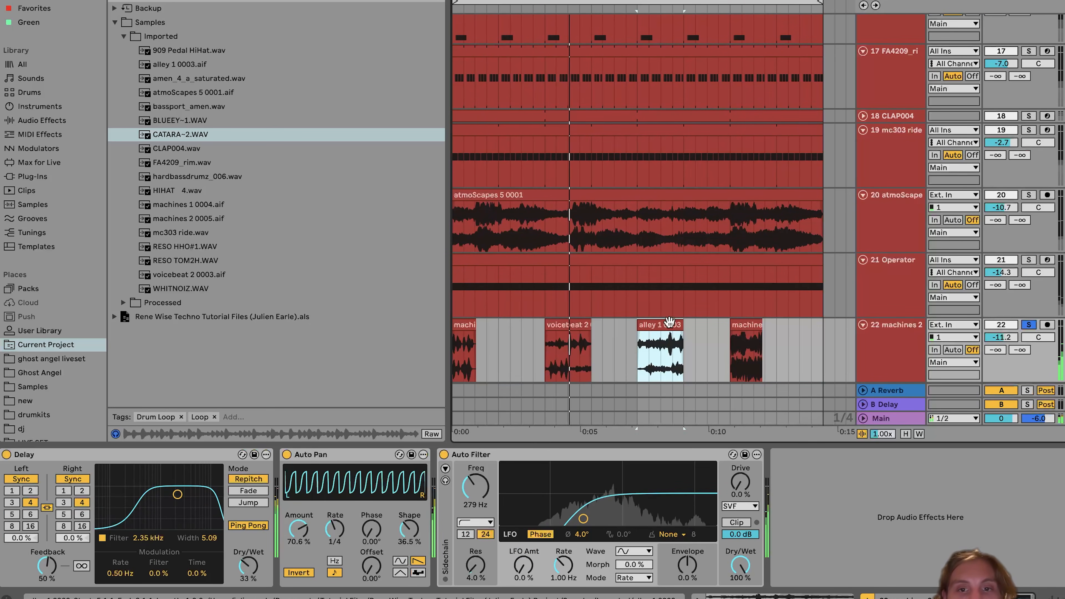
left_click(745, 324)
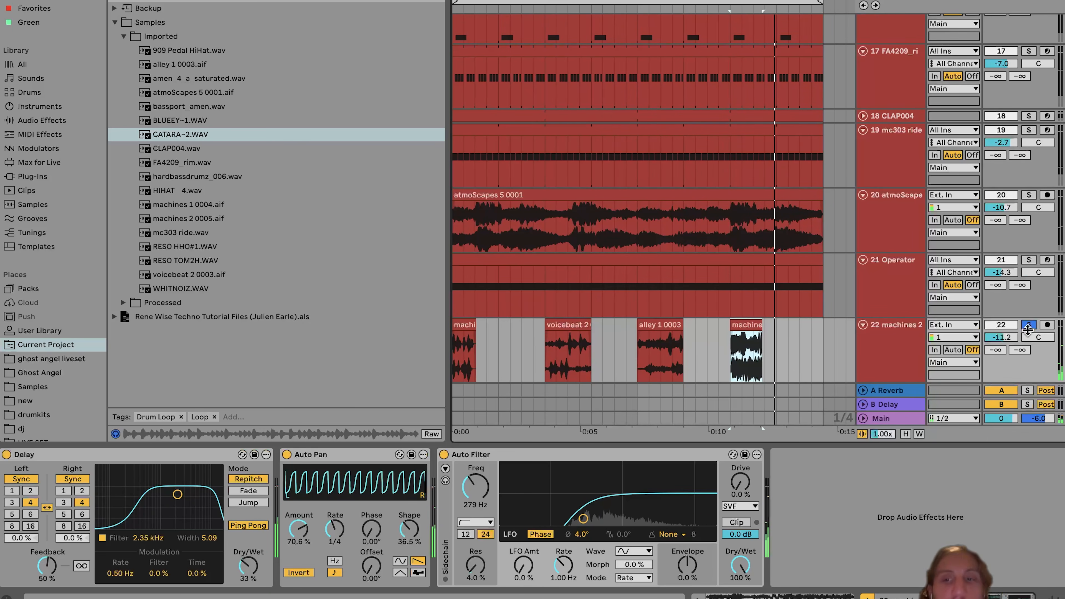
Step: Select the tracks from hardbassdrumz 4 through mc303 ride 19 and solo them together
scroll(857, 304, "up", 5)
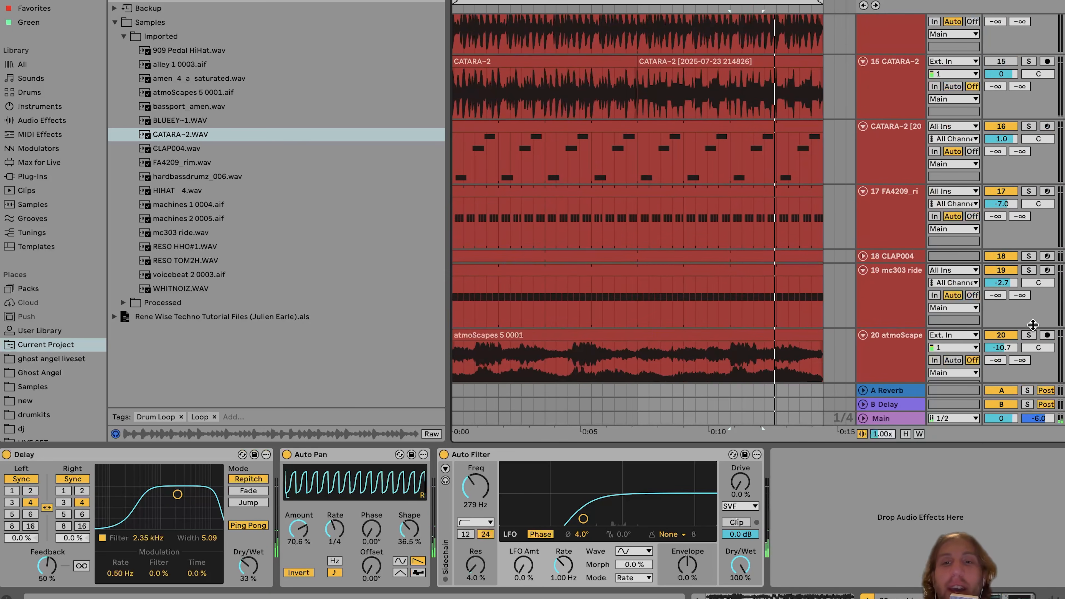
left_click(883, 300)
scroll(883, 299, "up", 20)
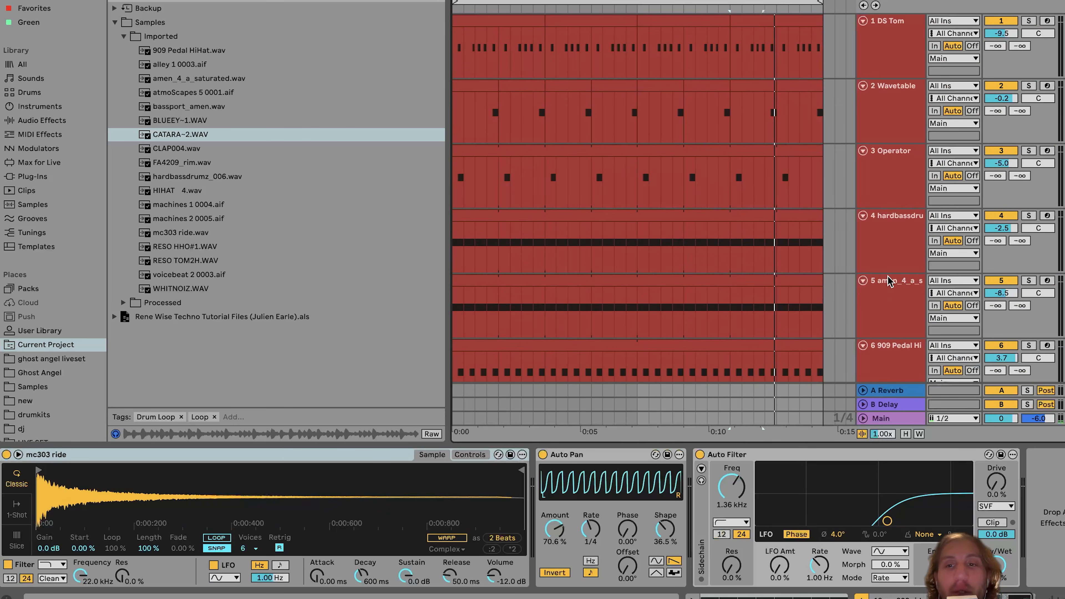
left_click(887, 248, "shift")
left_click(1028, 216)
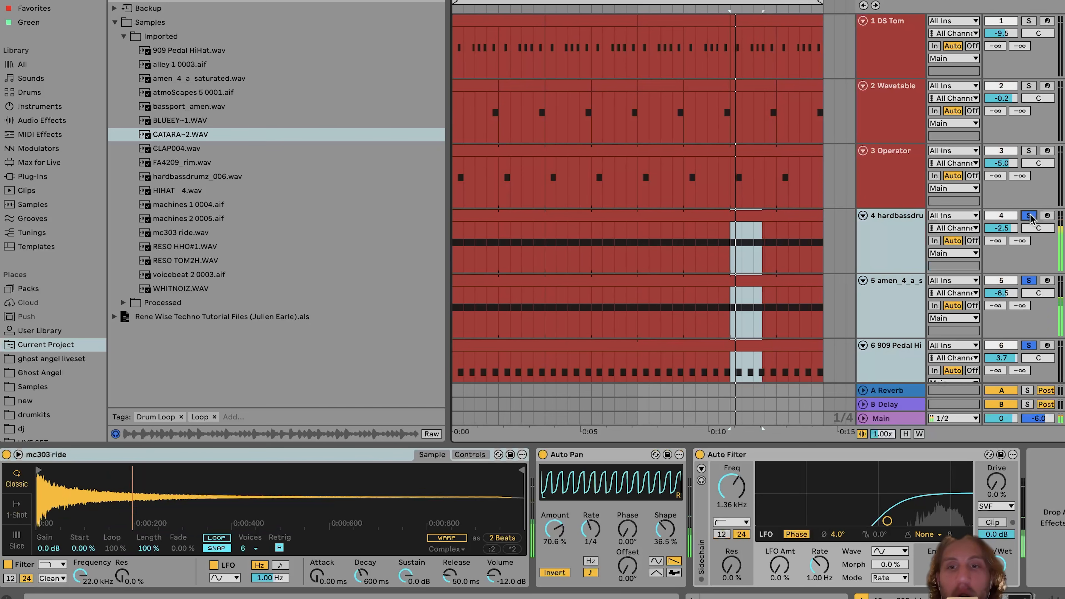
Step: Review the soloed tracks during playback, showing the devices on RESO TOM2H track 10 and RESO HHO#1 track 11
scroll(1030, 214, "down", 3)
scroll(1030, 215, "down", 12)
left_click(897, 248)
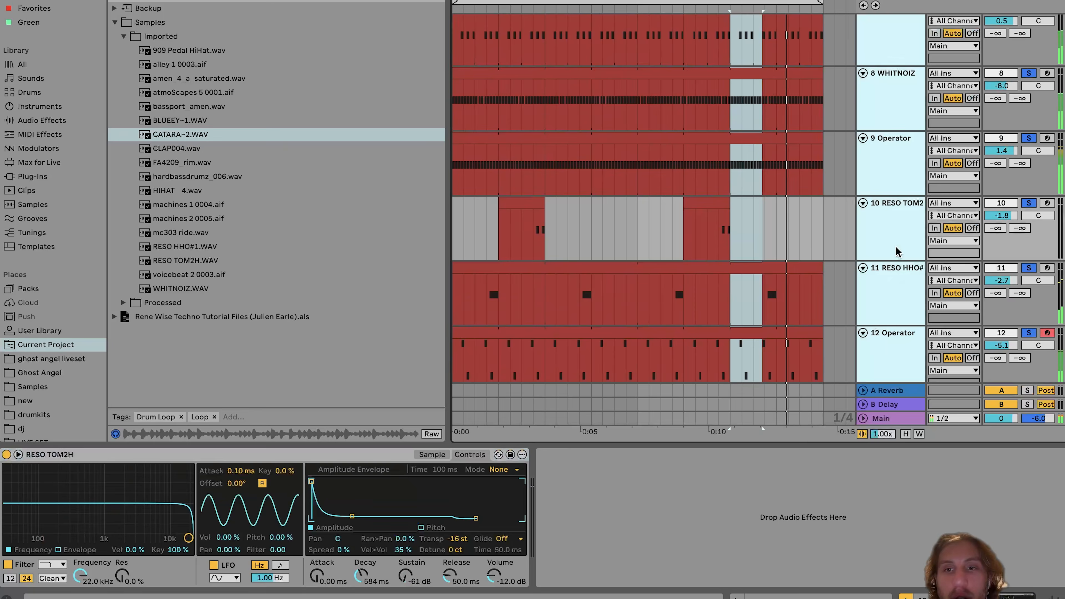
left_click(896, 295)
scroll(896, 296, "down", 13)
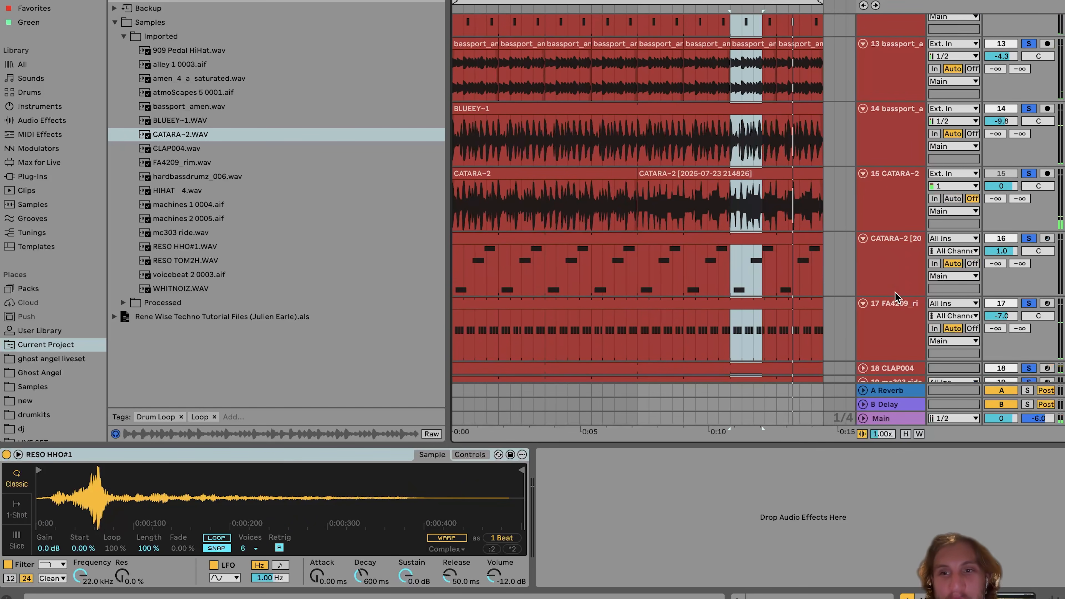
scroll(848, 331, "down", 10)
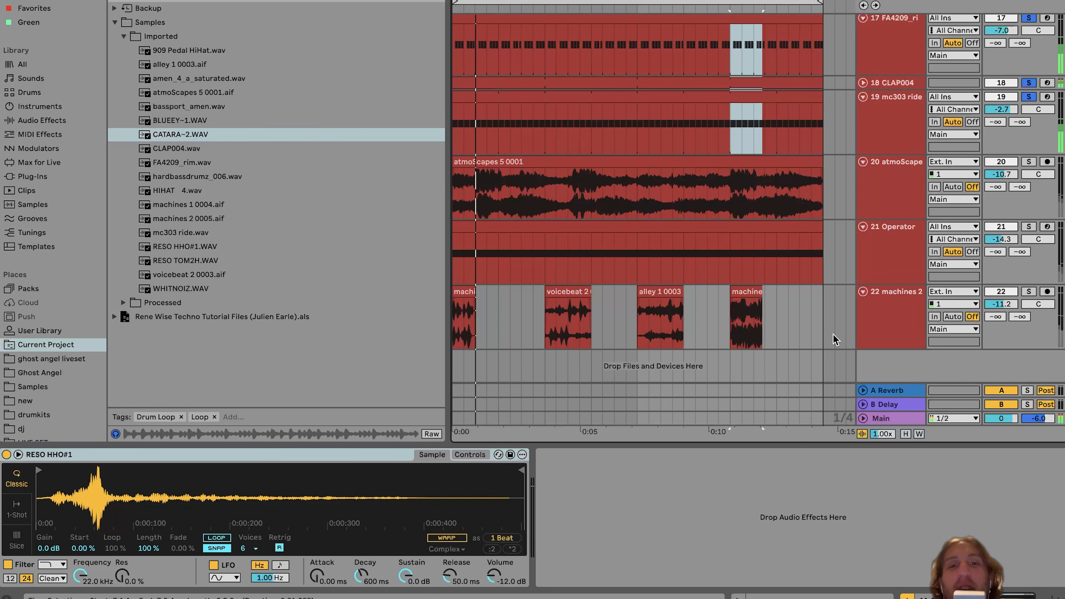
Step: Solo only the machines 2 track 22 and play it from its first machines clip
left_click(1028, 291)
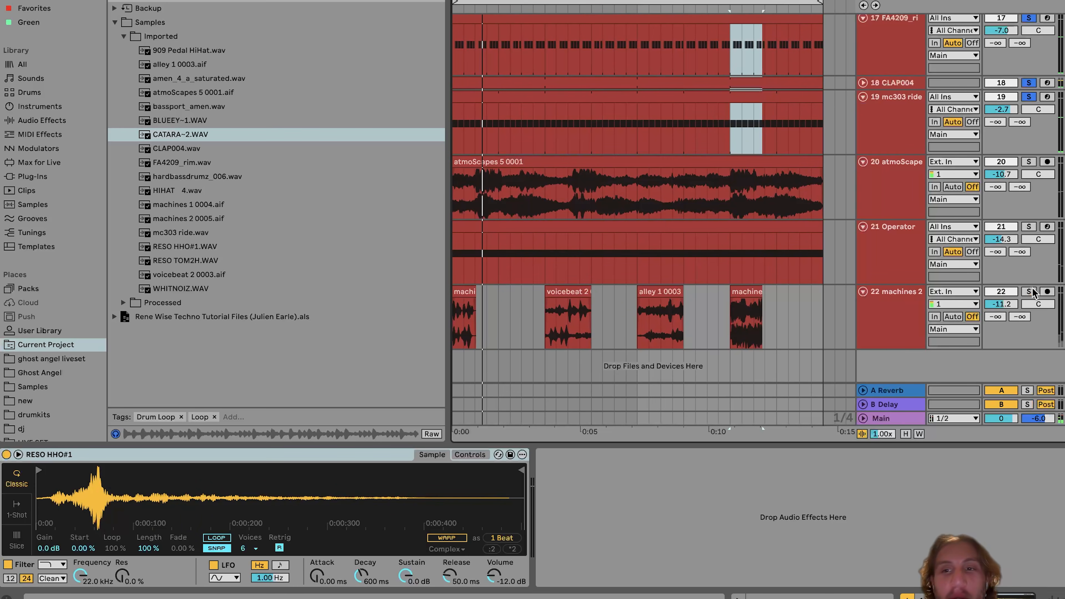
left_click(470, 319)
left_click(466, 293)
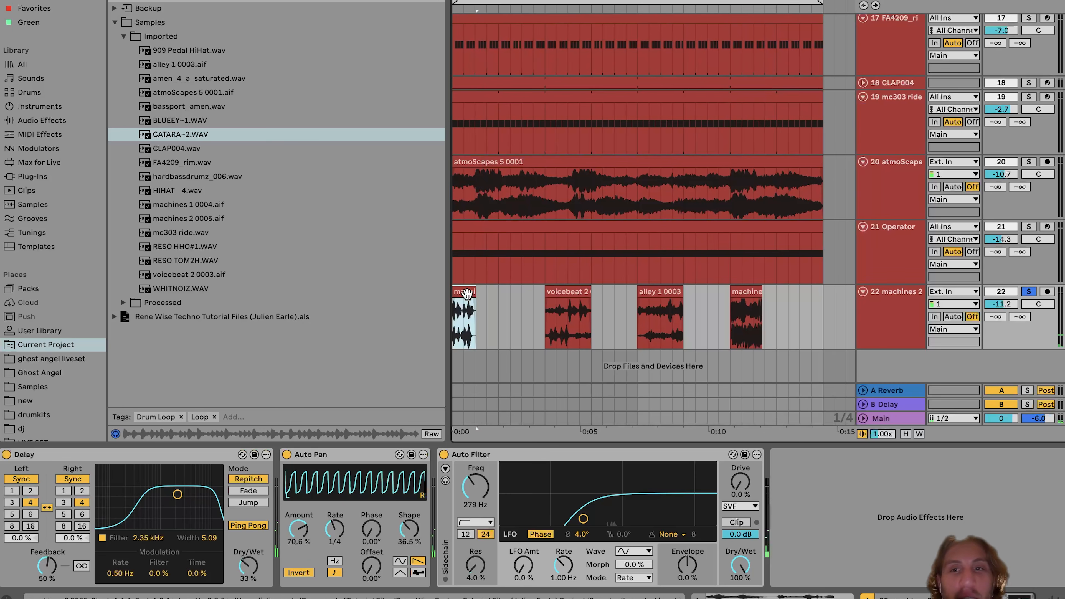
key("space")
Step: Audition the voicebeat 2, alley 1 0003 and last machines clips on track 22, finishing with the voicebeat 2 clip selected
left_click(566, 292)
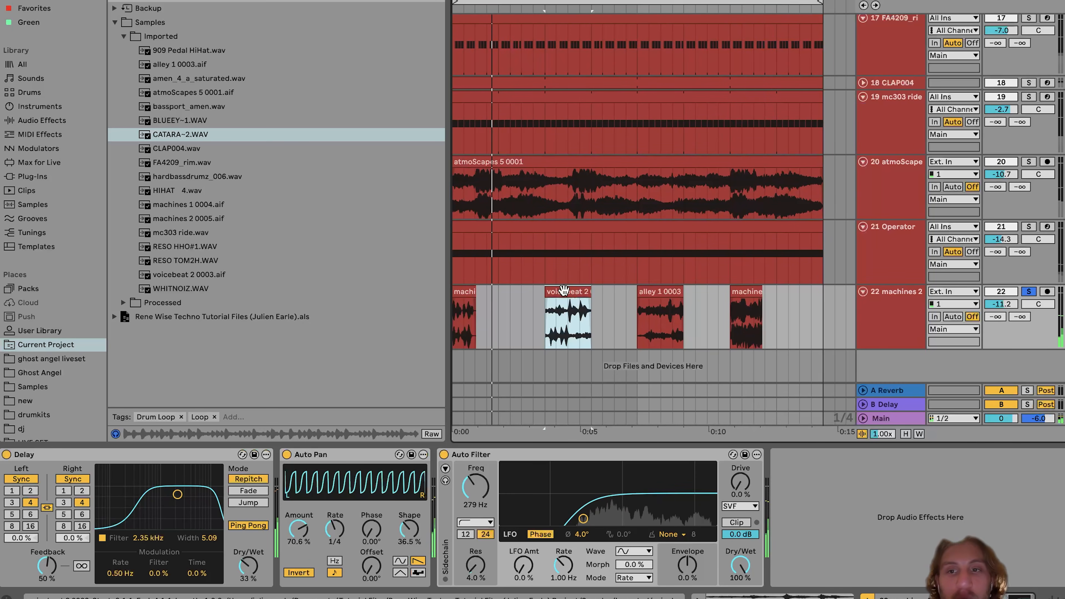
key("space")
key("space")
left_click(654, 292)
key("space")
key("space")
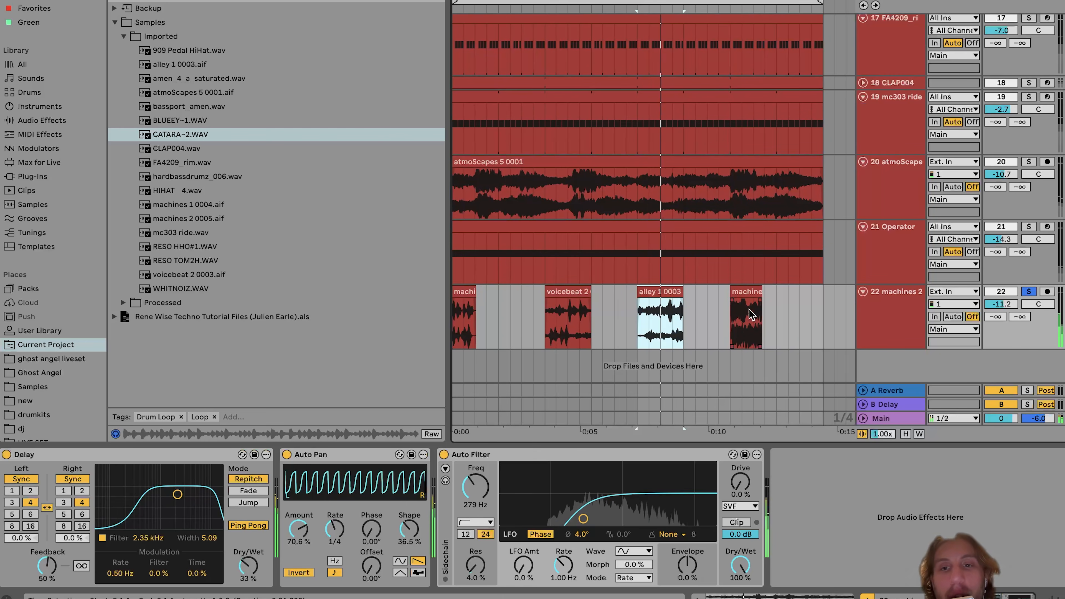
left_click(747, 294)
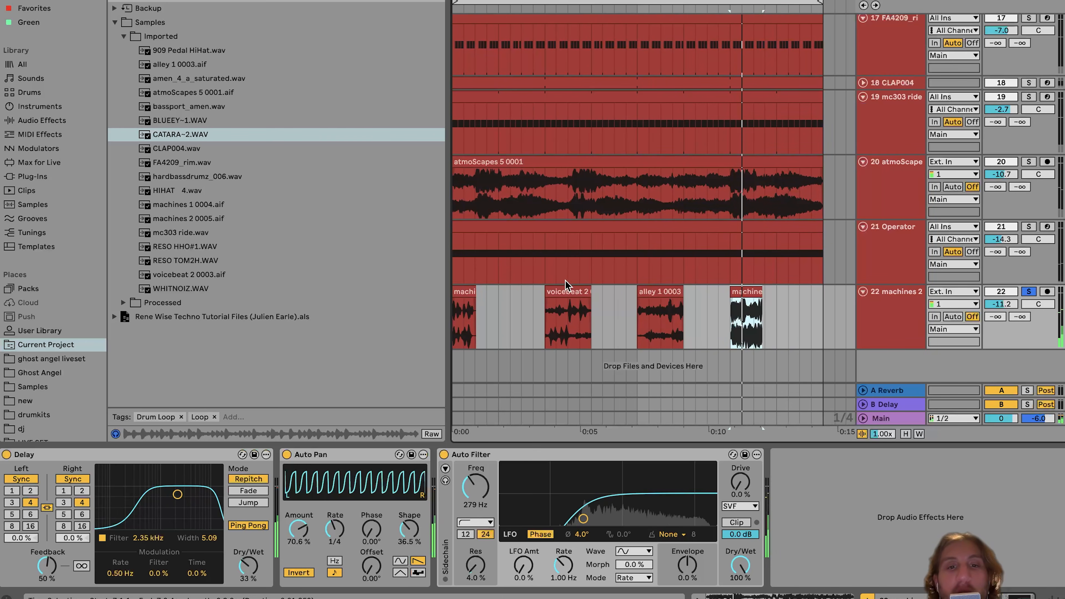
left_click(562, 289)
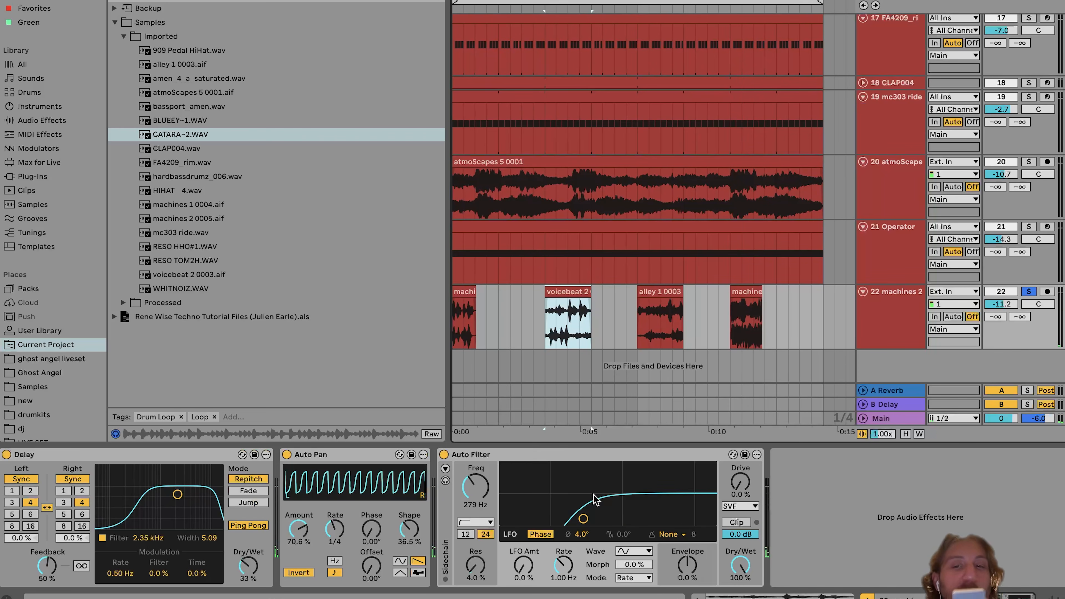
Step: Unsolo the machines 2 track 22 and play the full arrangement from its first machines clip
left_click(1027, 293)
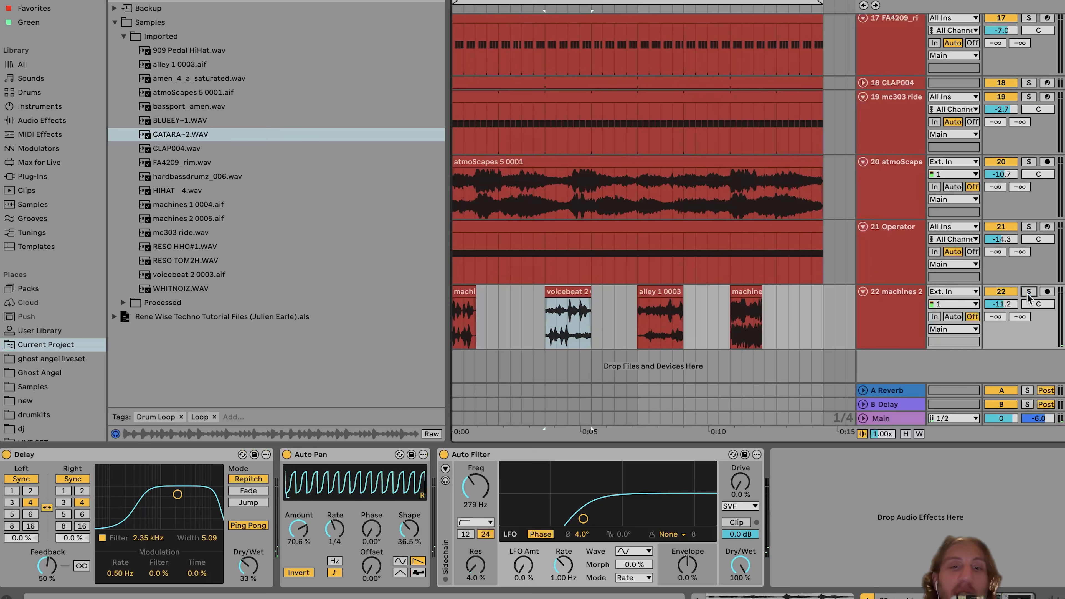
left_click(460, 289)
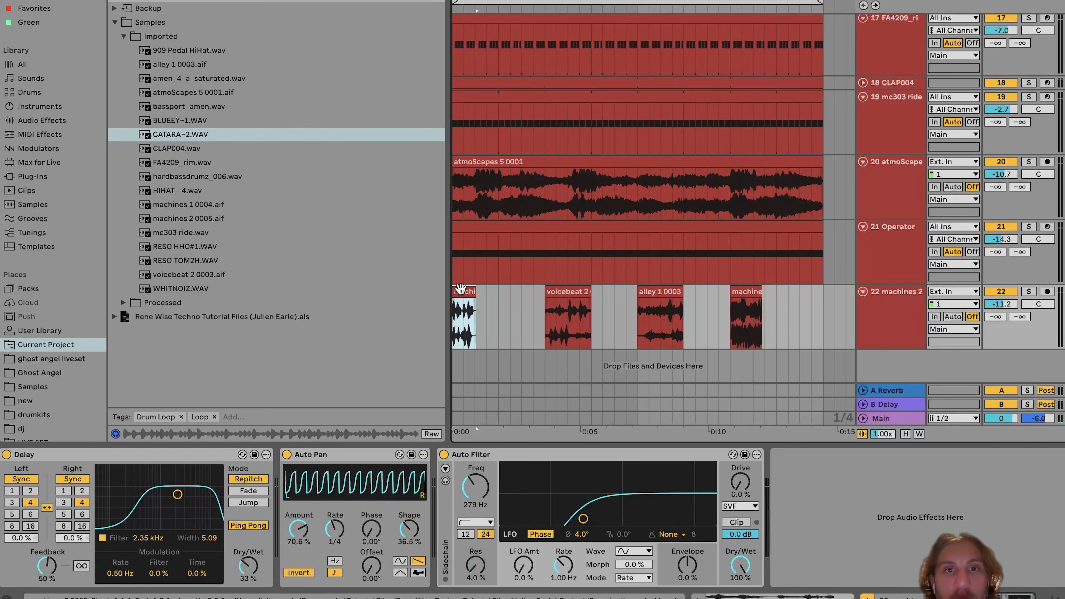
key("space")
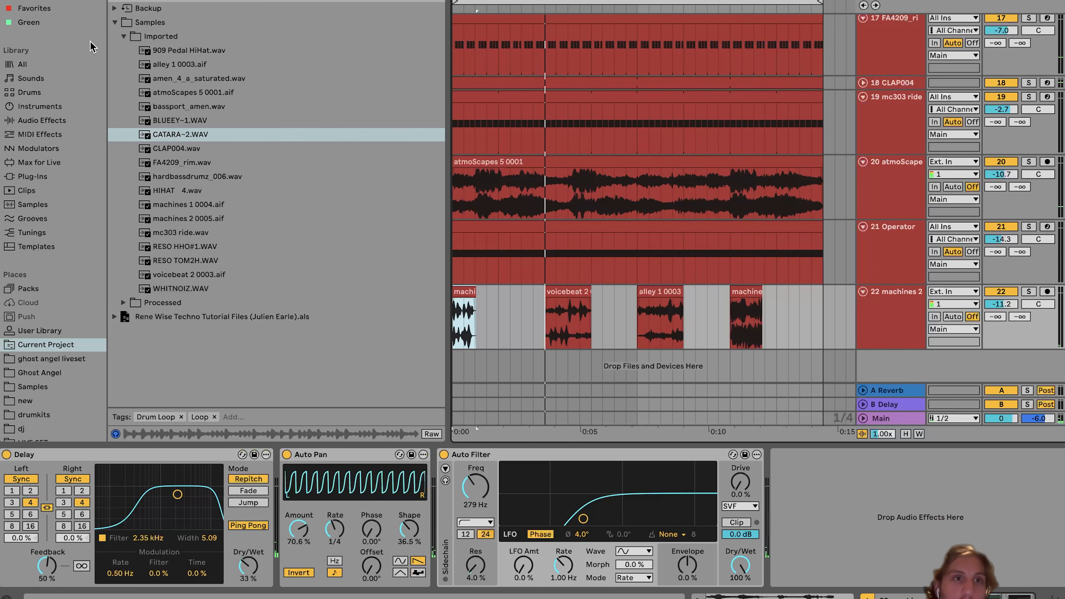
Step: Collapse the current project's Samples folder in the browser
left_click(114, 22)
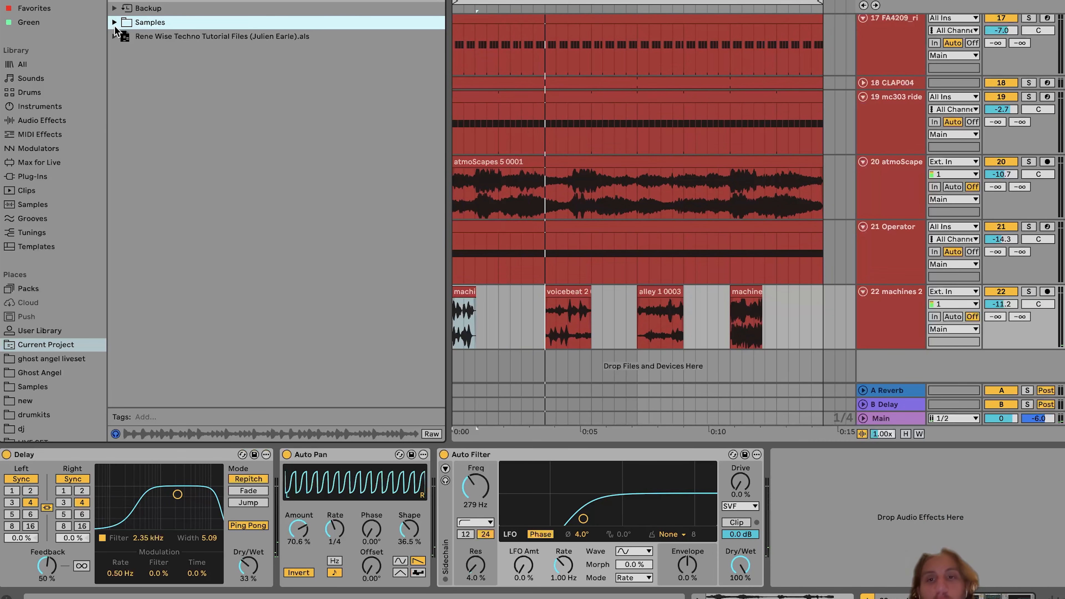